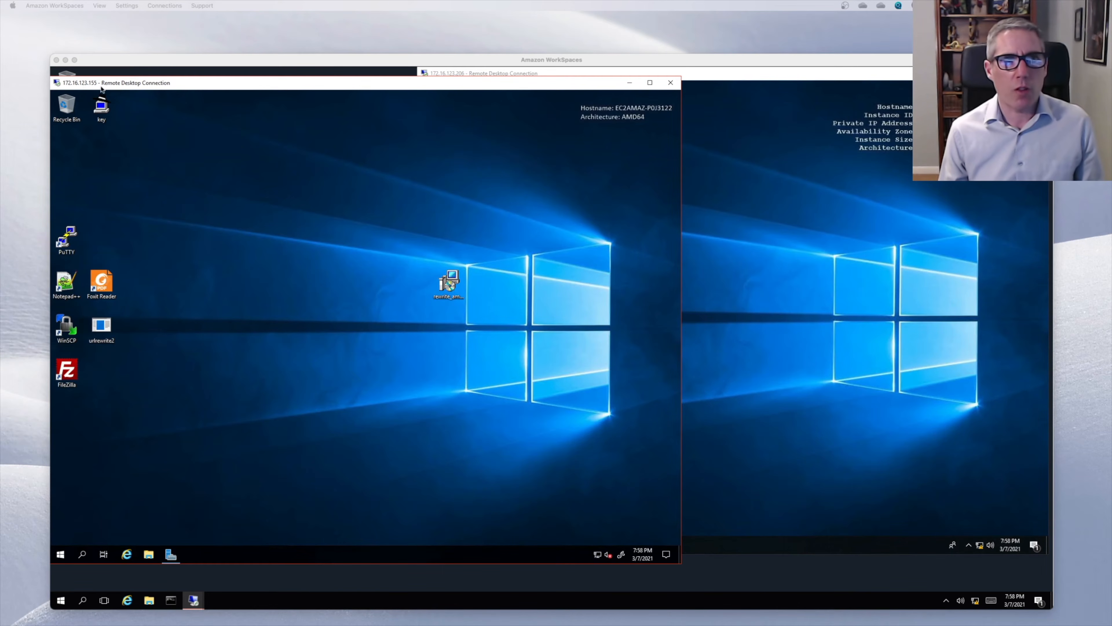
- Launch Active Directory Users and Computers from Windows Administrative Tools on the remote server
{"action": "left_click", "coordinate": [60, 557]}
{"action": "left_click", "coordinate": [60, 553]}
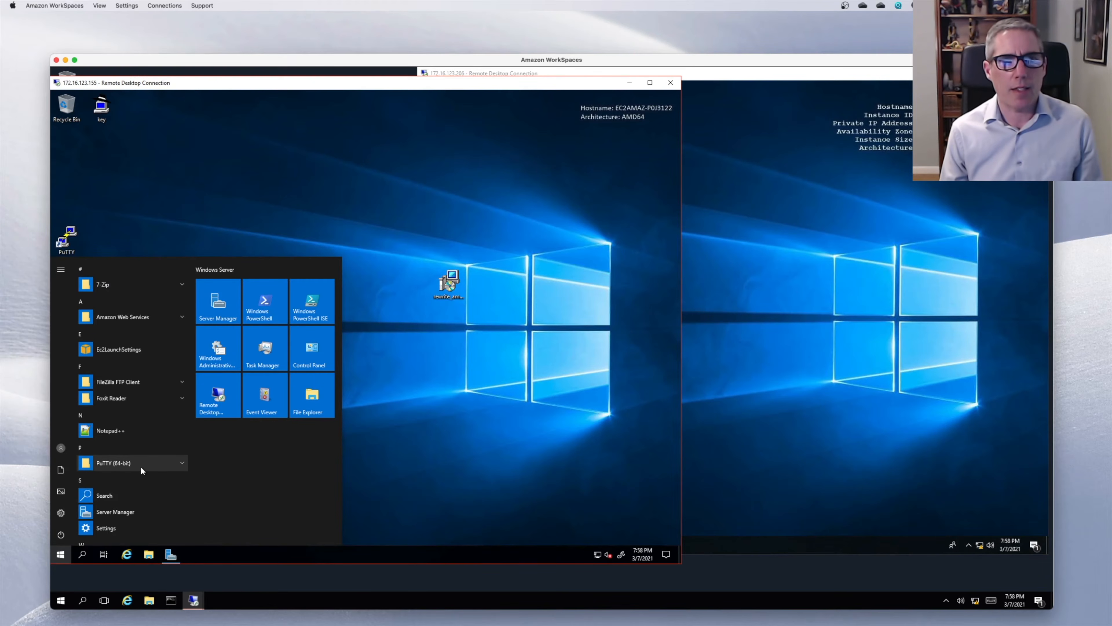
{"action": "scroll", "coordinate": [140, 466], "scroll_direction": "down", "scroll_amount": 3}
{"action": "left_click", "coordinate": [151, 440]}
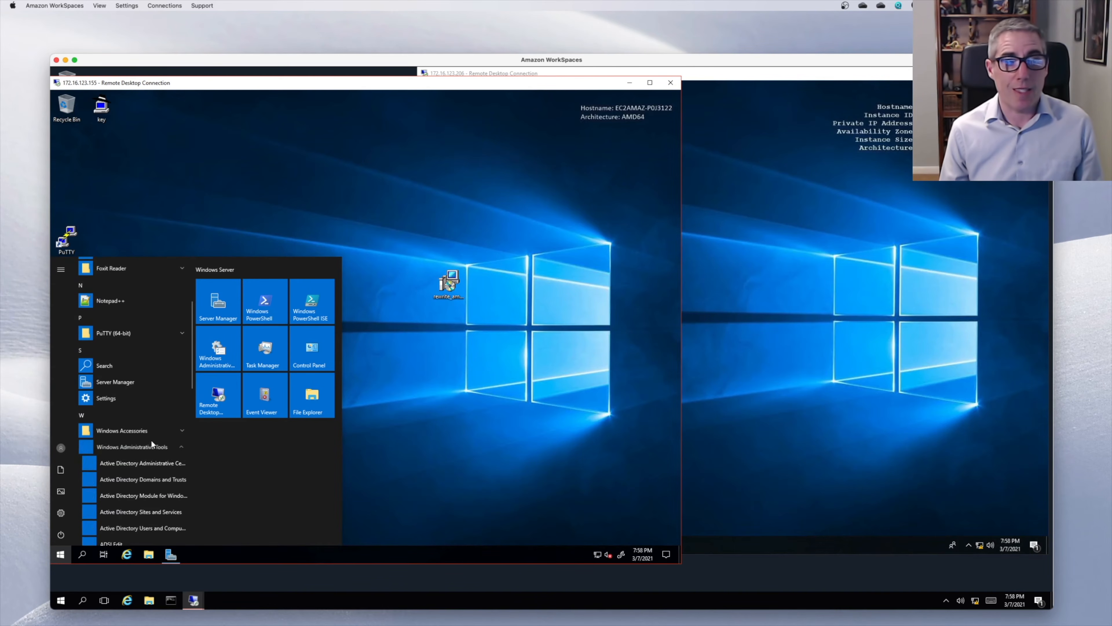
{"action": "scroll", "coordinate": [154, 457], "scroll_direction": "down", "scroll_amount": 1}
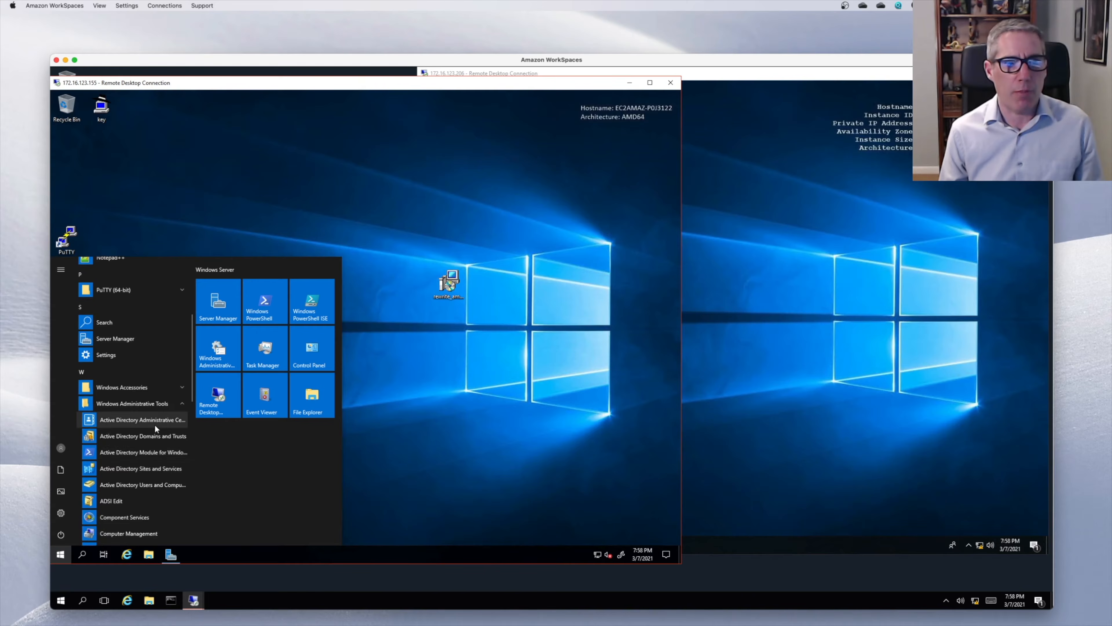
{"action": "left_click", "coordinate": [157, 483]}
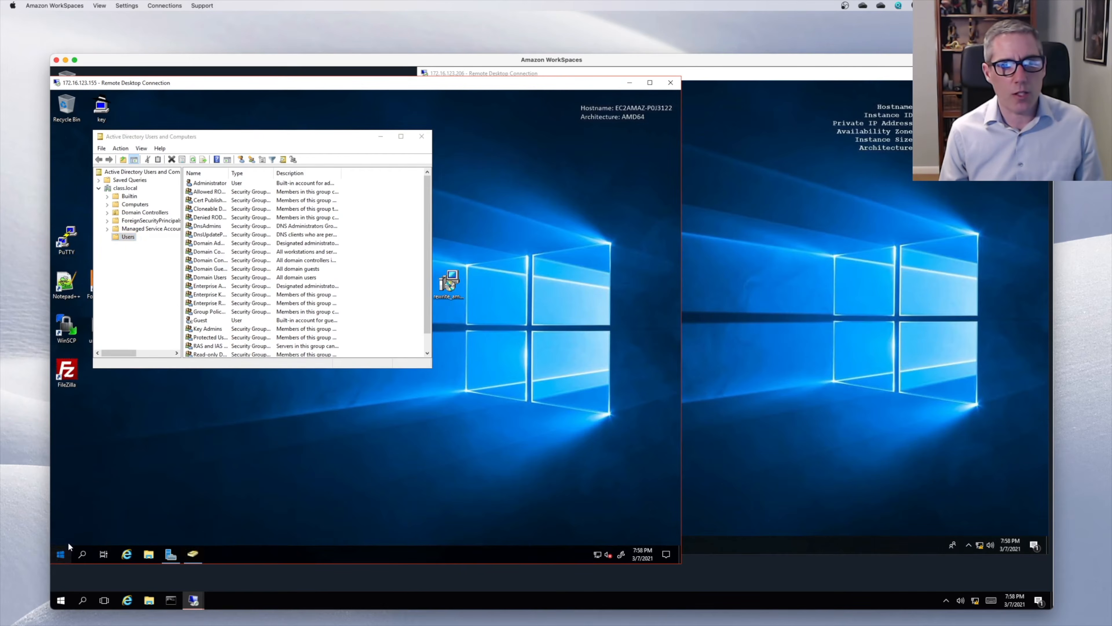
- Launch IIS Manager and open Default Web Site under EC2AMAZ-P0J3122 > Sites
{"action": "left_click", "coordinate": [63, 553]}
{"action": "left_click", "coordinate": [168, 431]}
{"action": "left_click", "coordinate": [161, 431]}
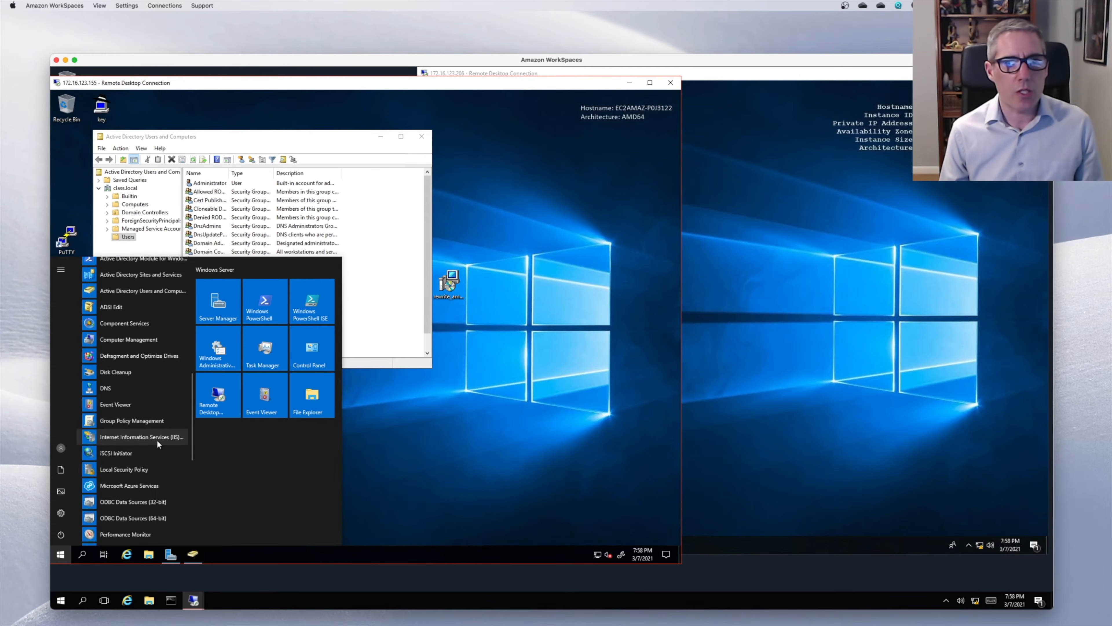
{"action": "left_click", "coordinate": [157, 438]}
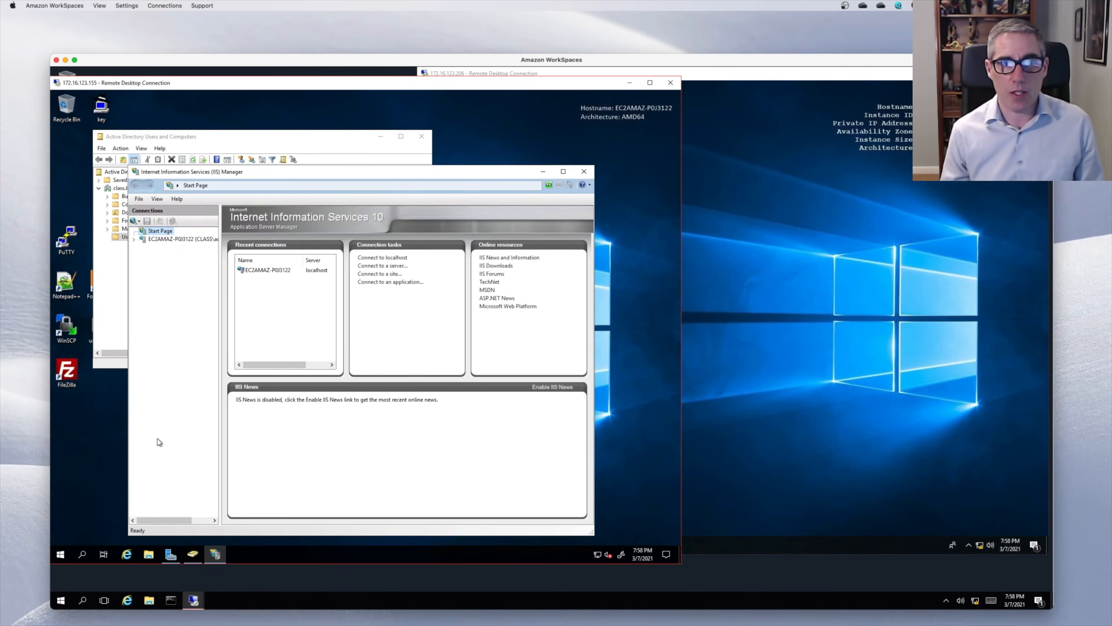
{"action": "left_click", "coordinate": [133, 239]}
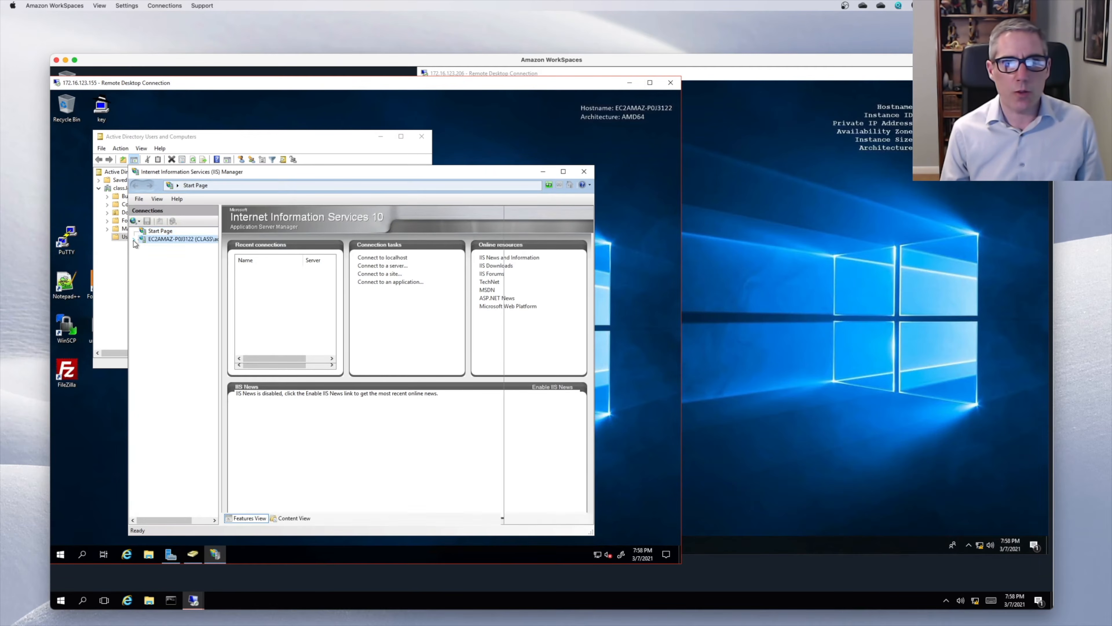
{"action": "left_click", "coordinate": [146, 255]}
{"action": "left_click", "coordinate": [181, 263]}
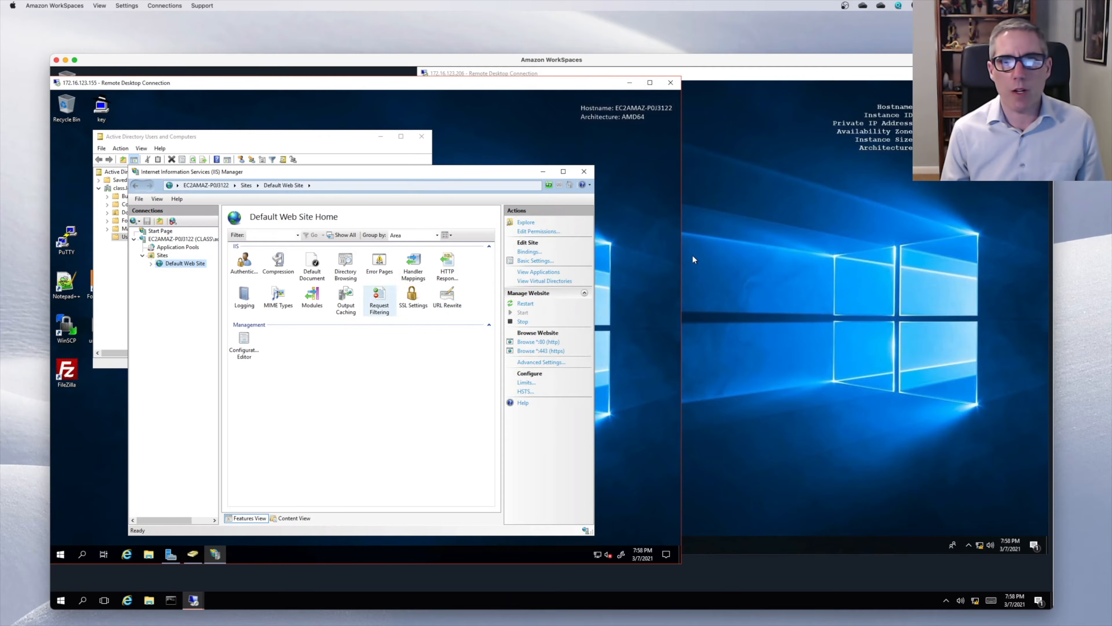
{"action": "left_click", "coordinate": [795, 227]}
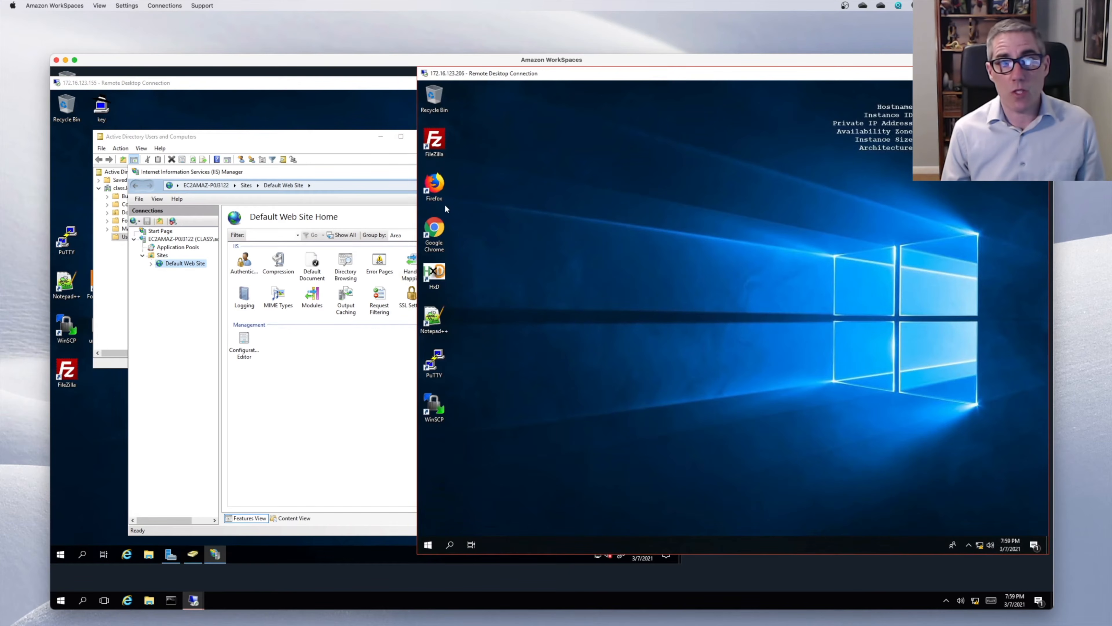
{"action": "double_click", "coordinate": [440, 193]}
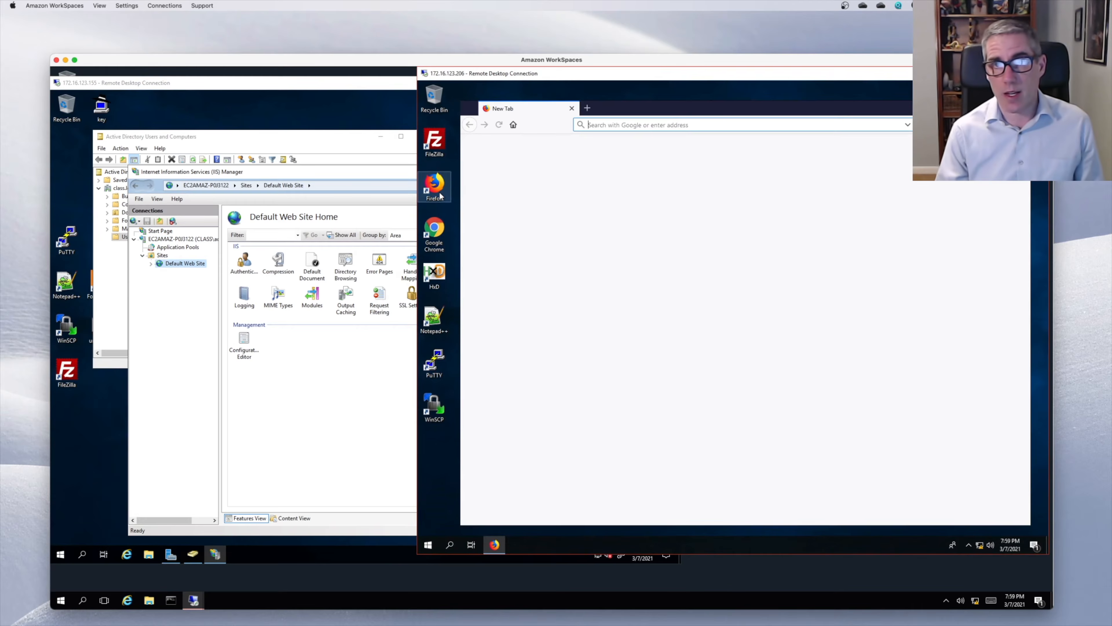
{"action": "type", "text": "www."}
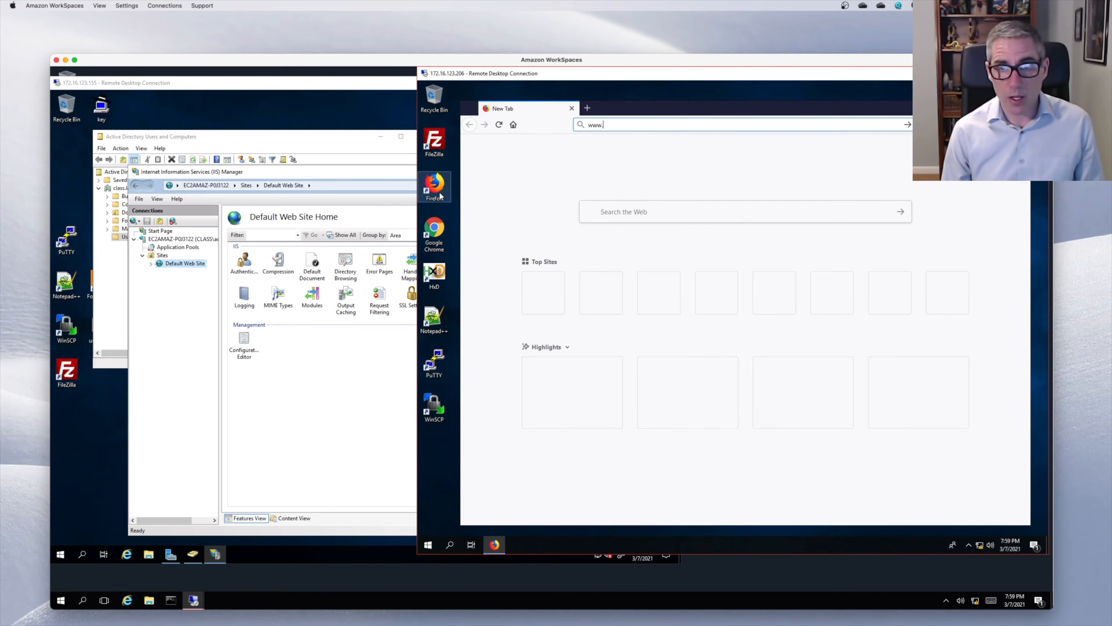
{"action": "type", "text": "c"}
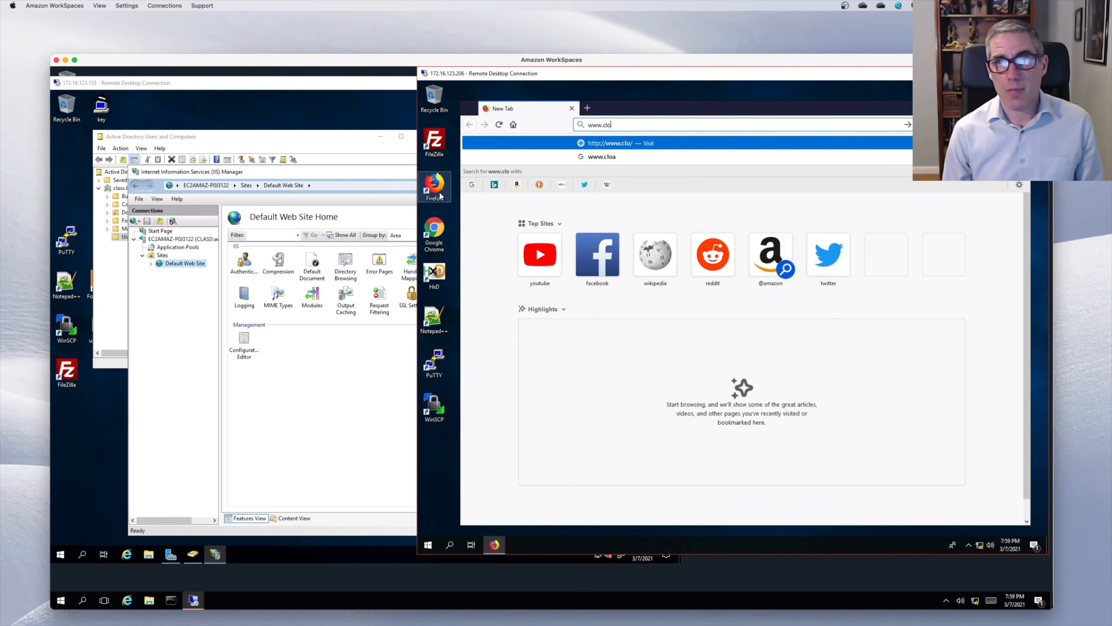
{"action": "type", "text": "lass.c"}
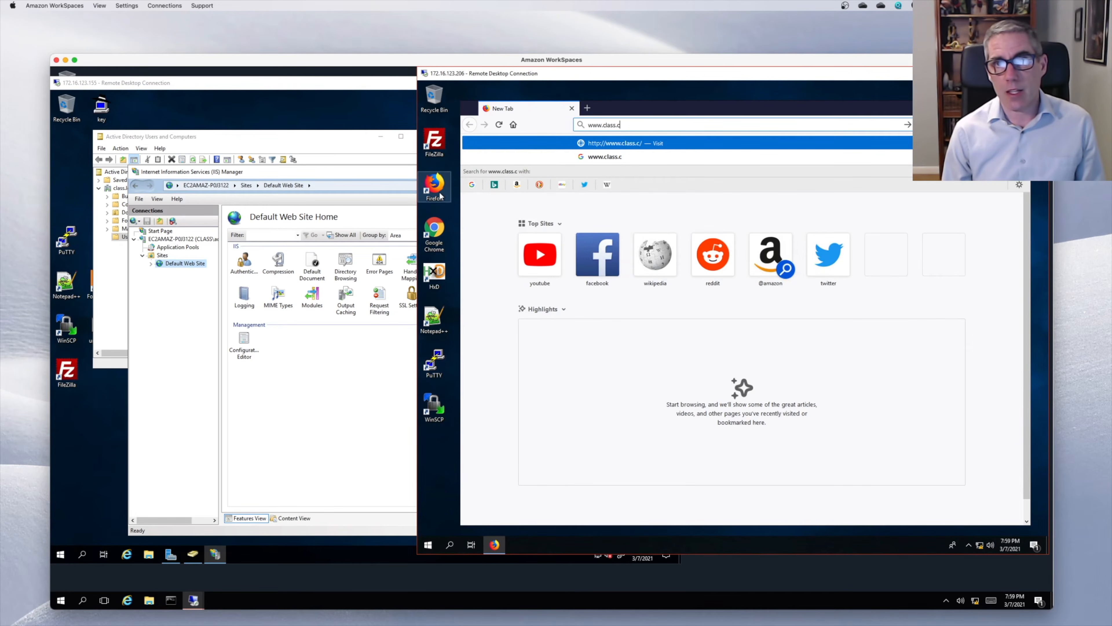
{"action": "key", "text": "BackSpace"}
{"action": "type", "text": "local"}
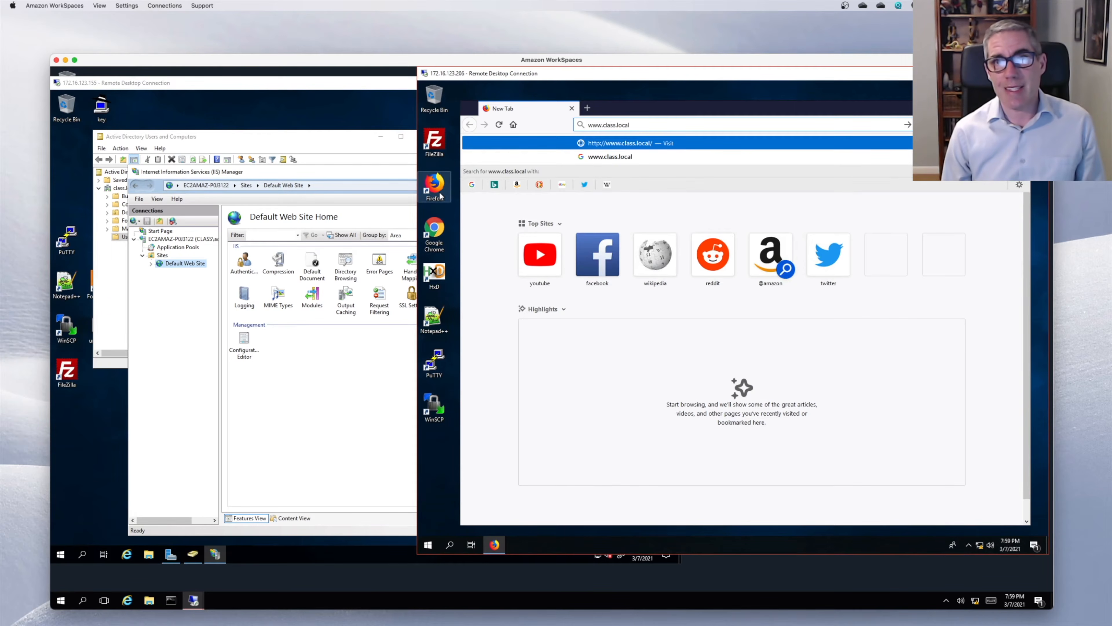
{"action": "key", "text": "Return"}
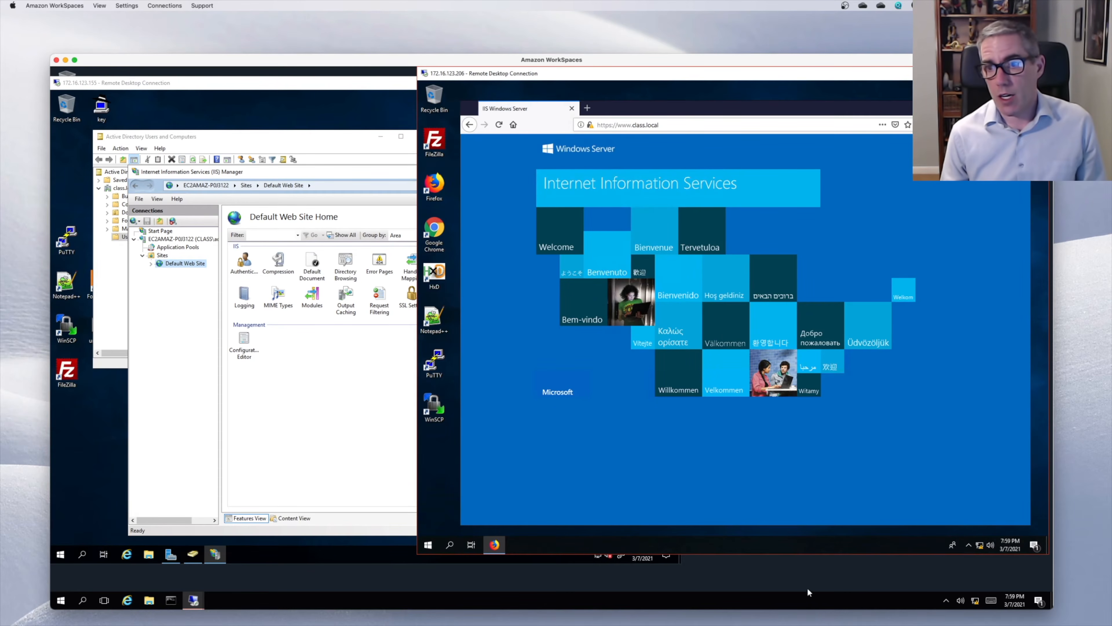
{"action": "left_click", "coordinate": [66, 554]}
- Open DNS Manager via a 'dns' search and inspect the class.local and andrew.local www records
{"action": "type", "text": "dns"}
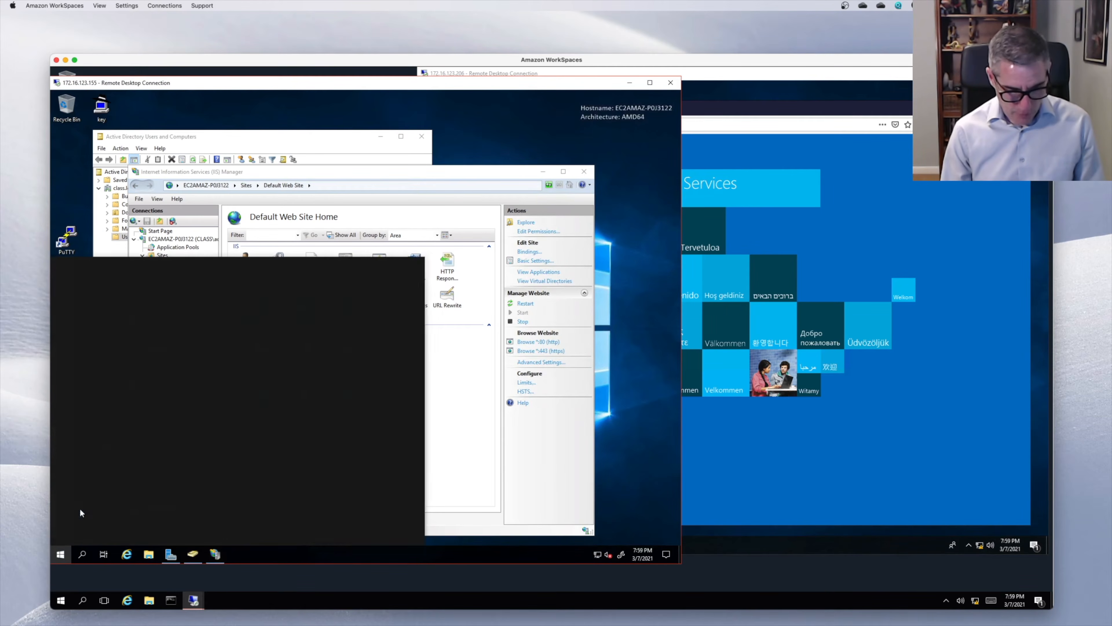
{"action": "key", "text": "Return"}
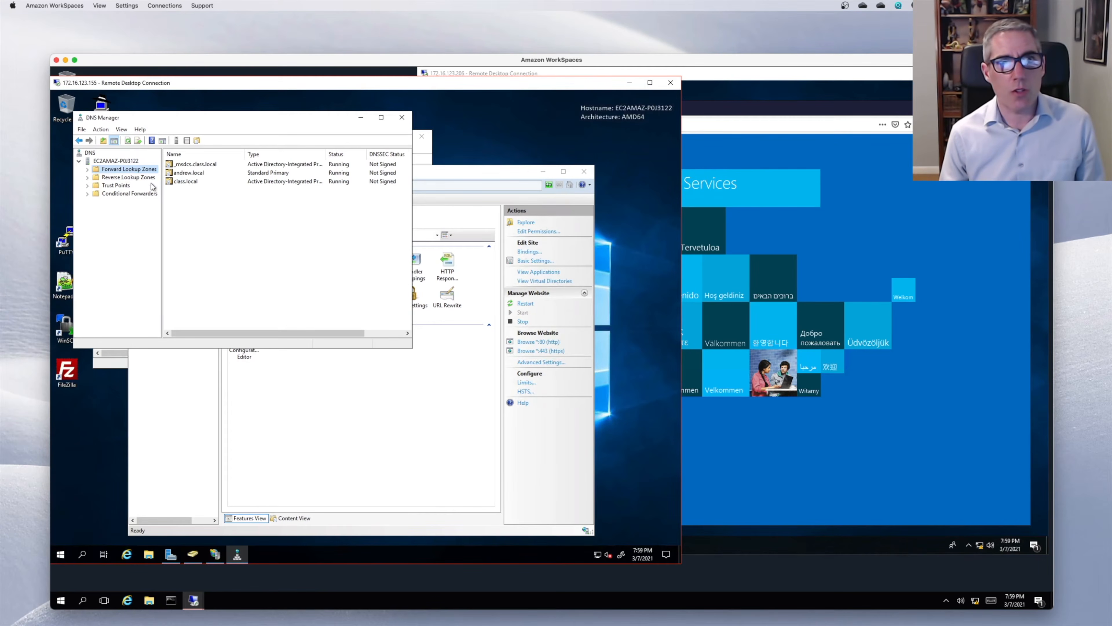
{"action": "double_click", "coordinate": [179, 181]}
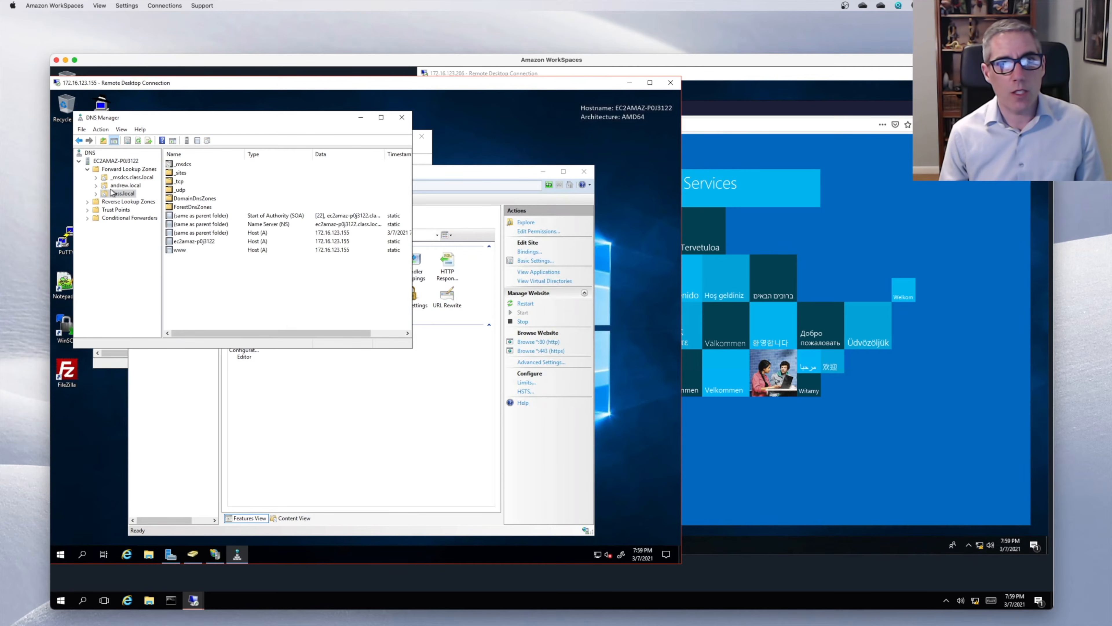
{"action": "left_click", "coordinate": [181, 250]}
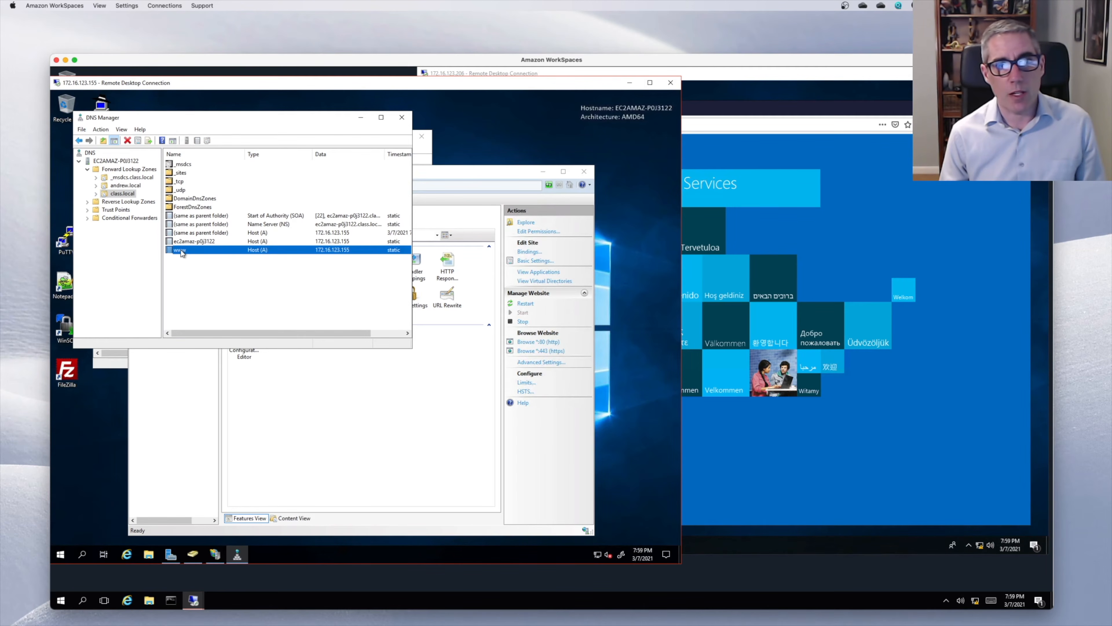
{"action": "left_click", "coordinate": [127, 185]}
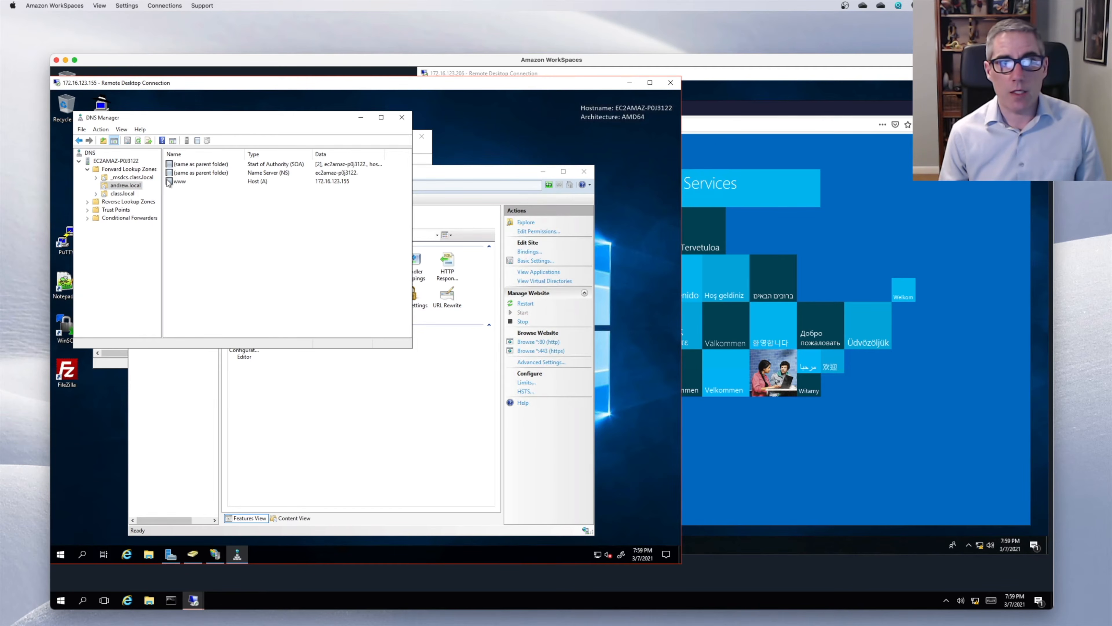
{"action": "left_click", "coordinate": [754, 126]}
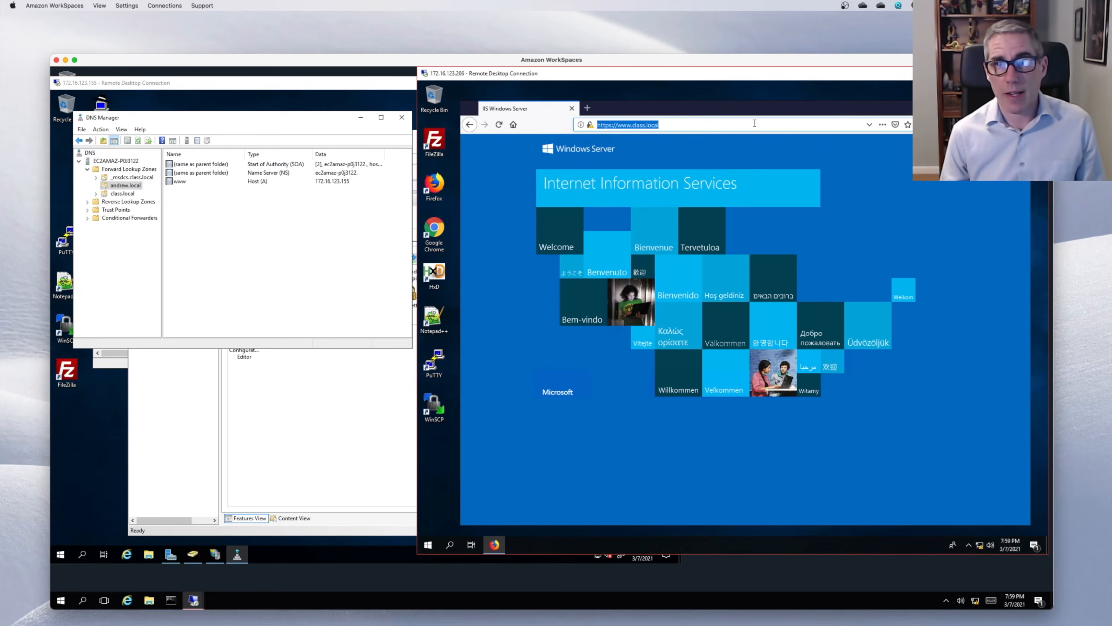
{"action": "type", "text": "ww."}
{"action": "key", "text": "BackSpace"}
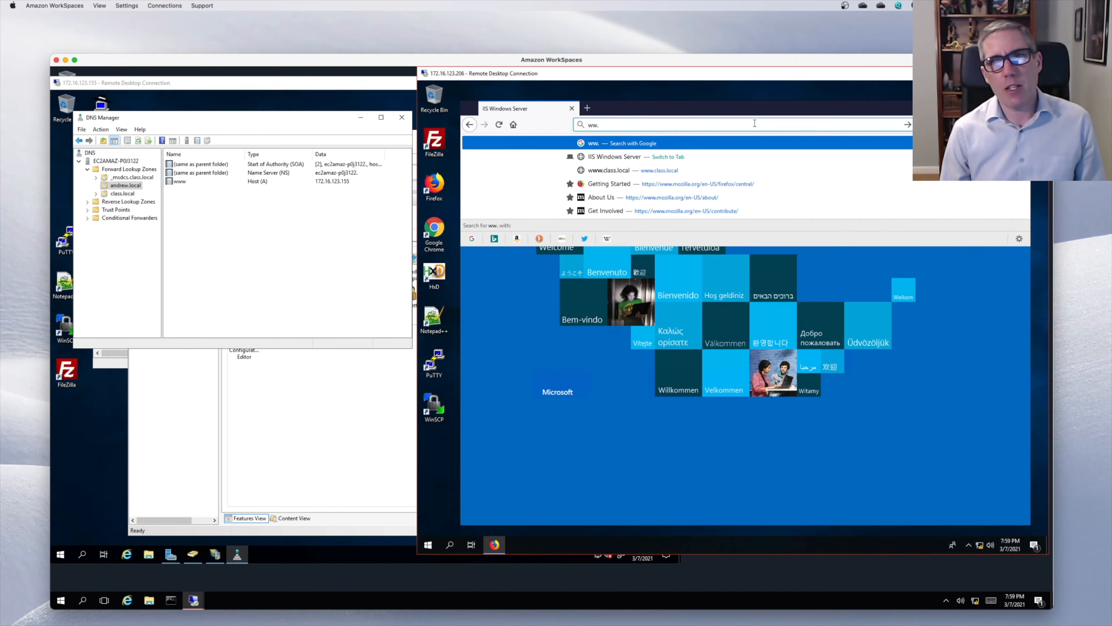
{"action": "type", "text": "w."}
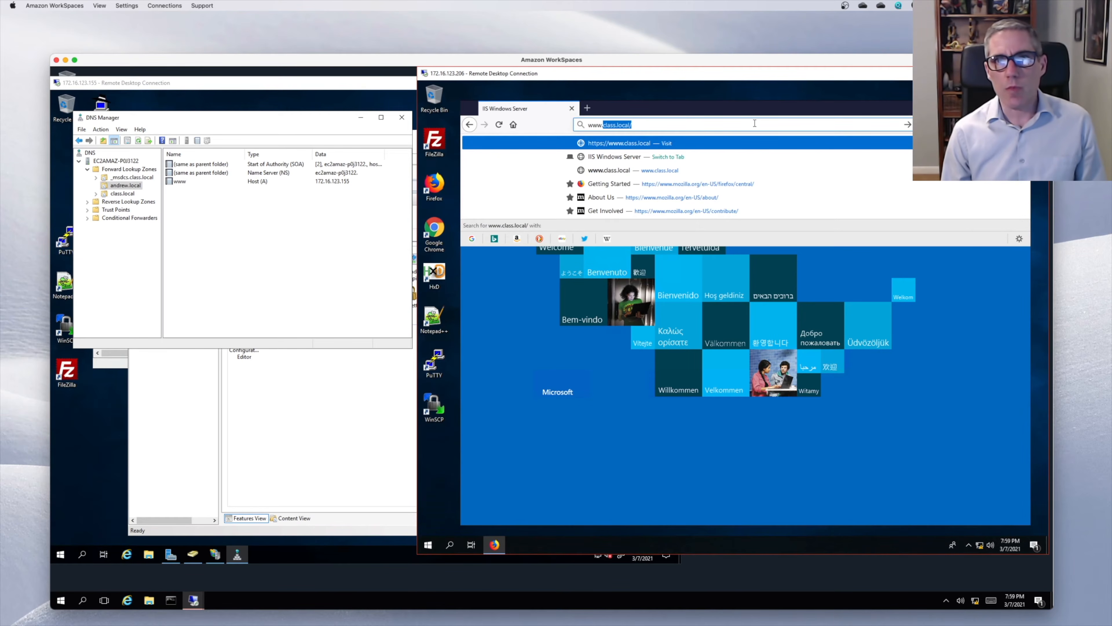
{"action": "type", "text": "andrew.l"}
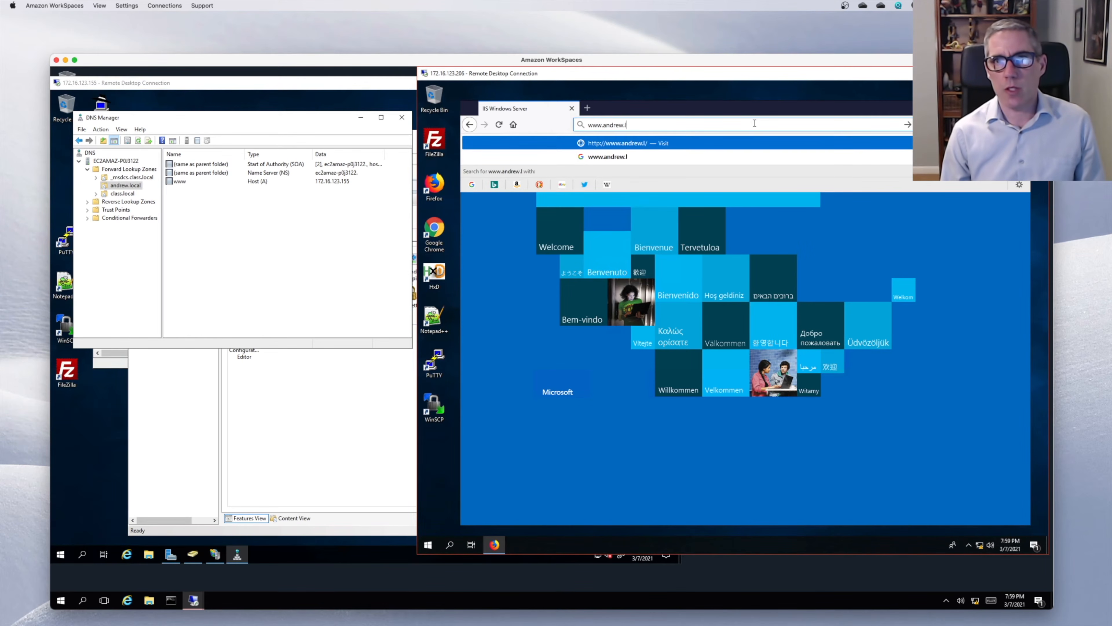
{"action": "type", "text": "ocal"}
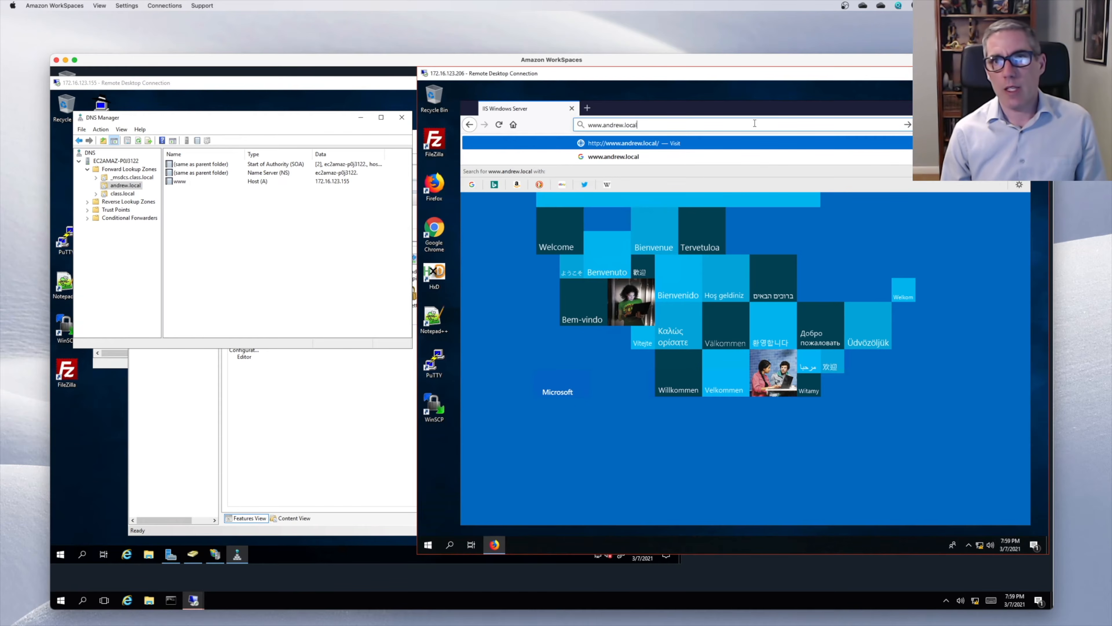
{"action": "key", "text": "Return"}
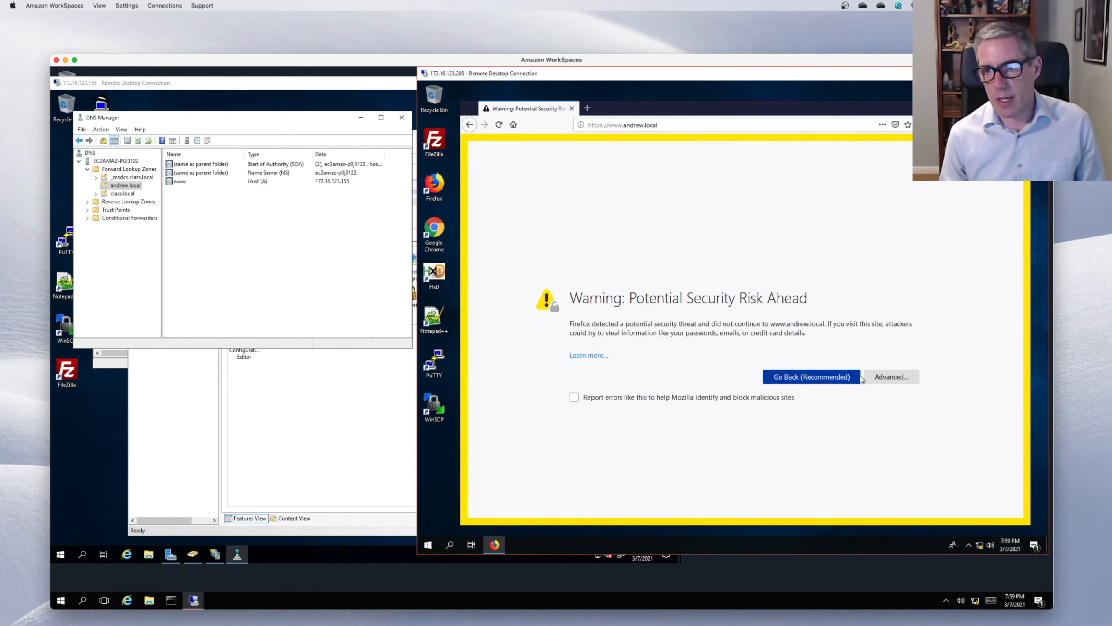
{"action": "left_click", "coordinate": [869, 376]}
{"action": "left_click", "coordinate": [869, 510]}
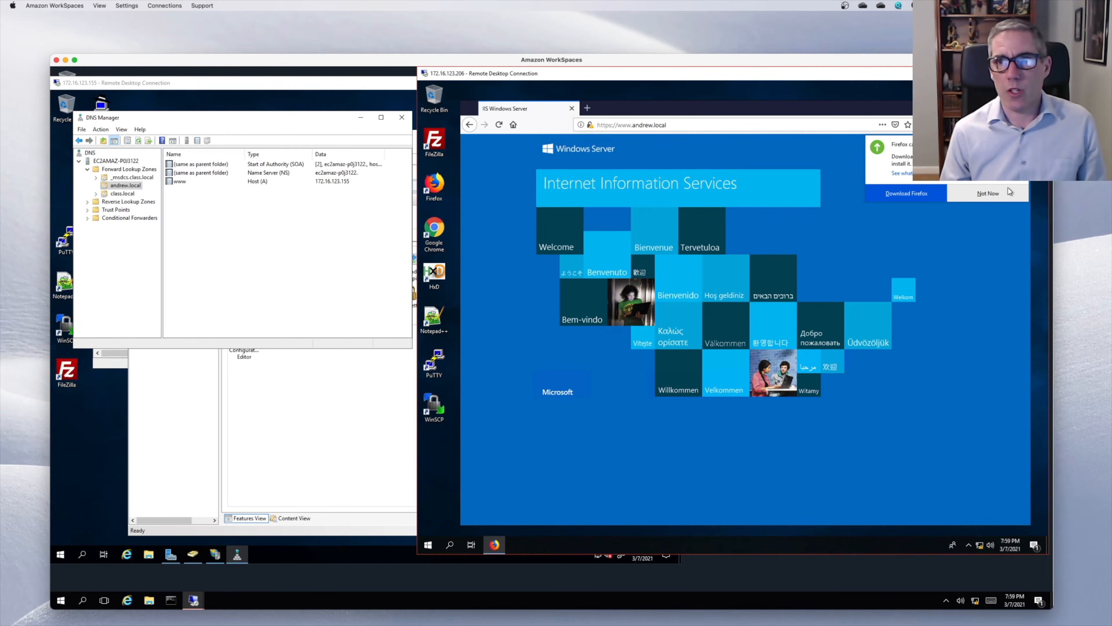
{"action": "left_click", "coordinate": [988, 193]}
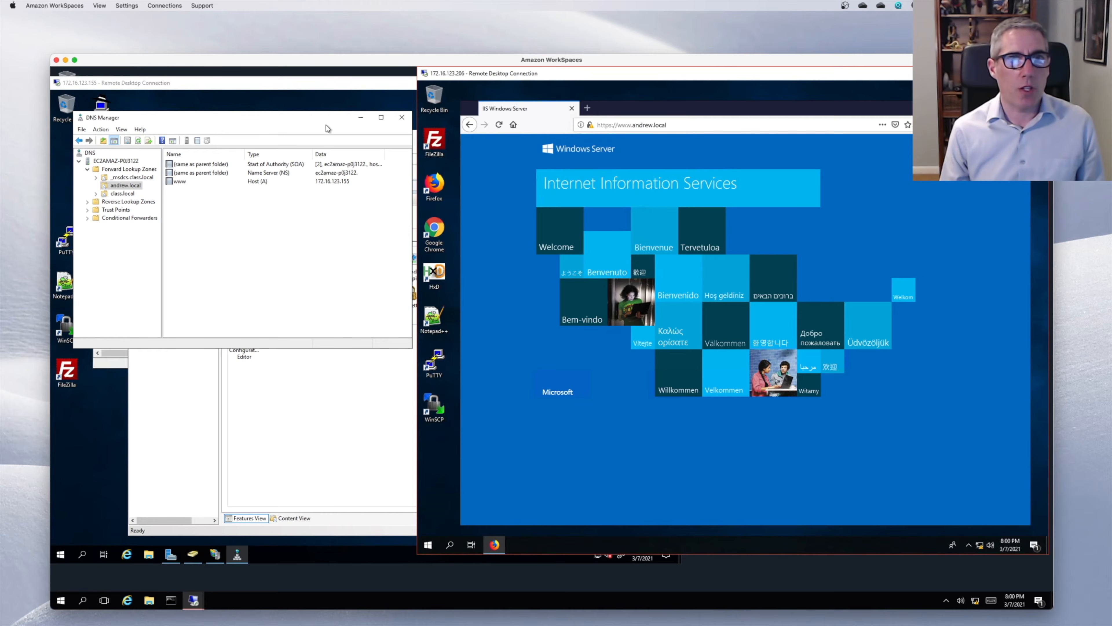
- Close DNS Manager, IIS Manager and the other open windows on the 172.16.123.155 server
{"action": "left_click", "coordinate": [331, 109]}
{"action": "left_click", "coordinate": [360, 118]}
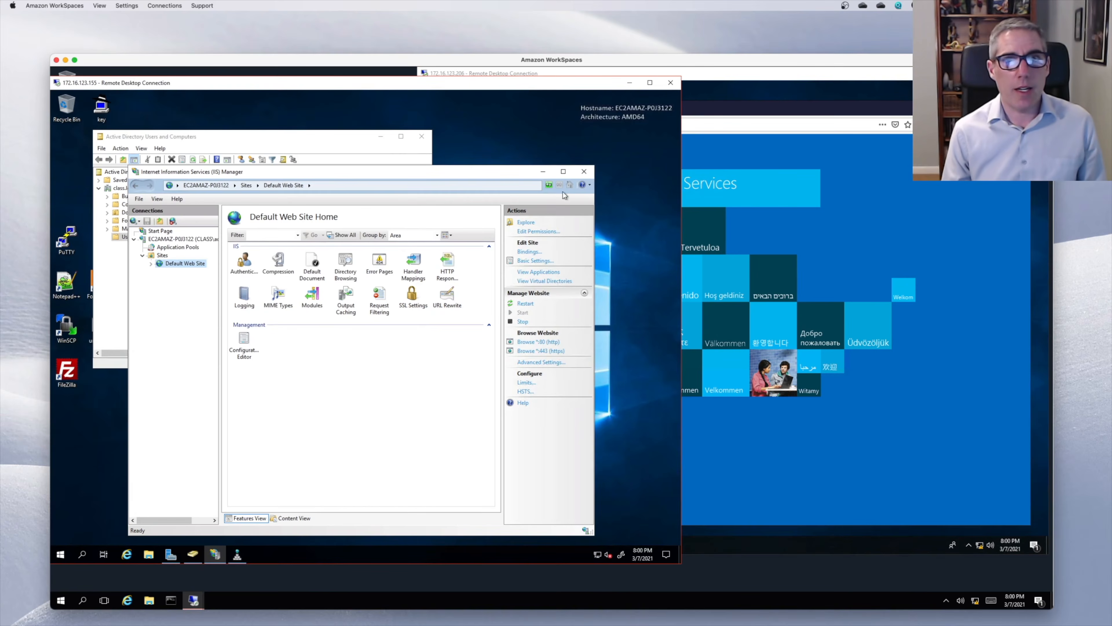
{"action": "left_click", "coordinate": [584, 172]}
{"action": "left_click", "coordinate": [422, 137]}
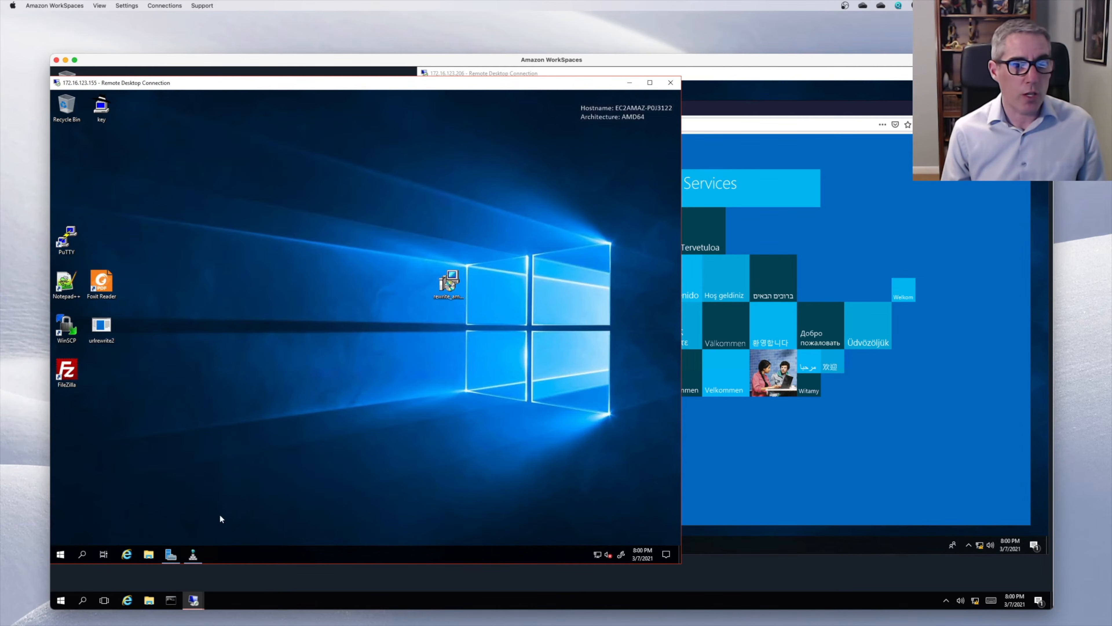
- Start Add Roles and Features in Server Manager, keeping the default installation type and local server
{"action": "left_click", "coordinate": [171, 554]}
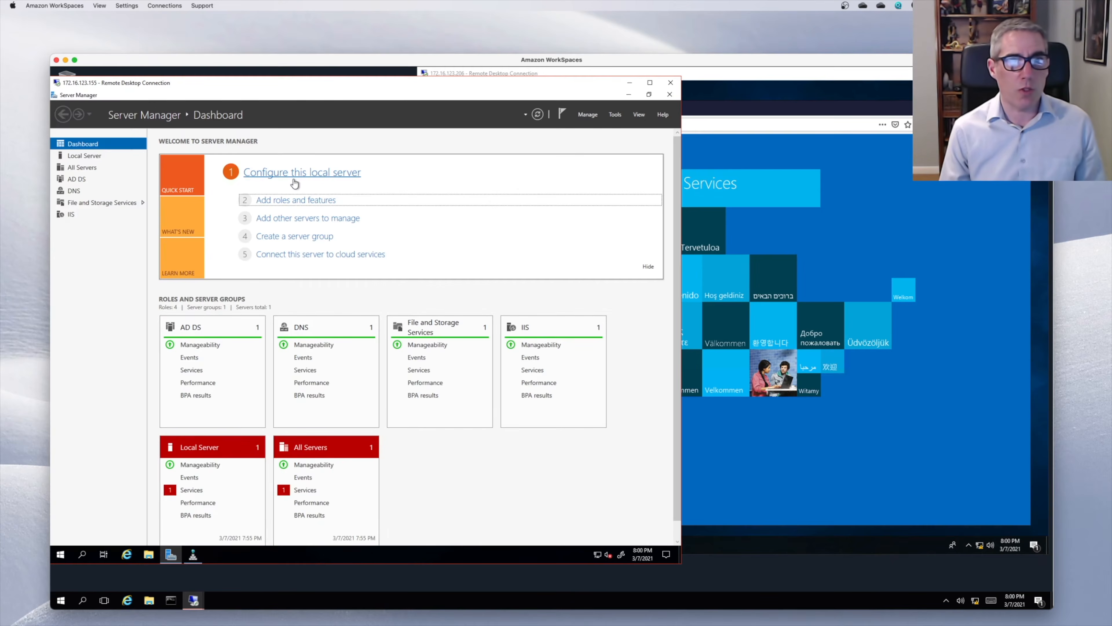
{"action": "left_click", "coordinate": [294, 201]}
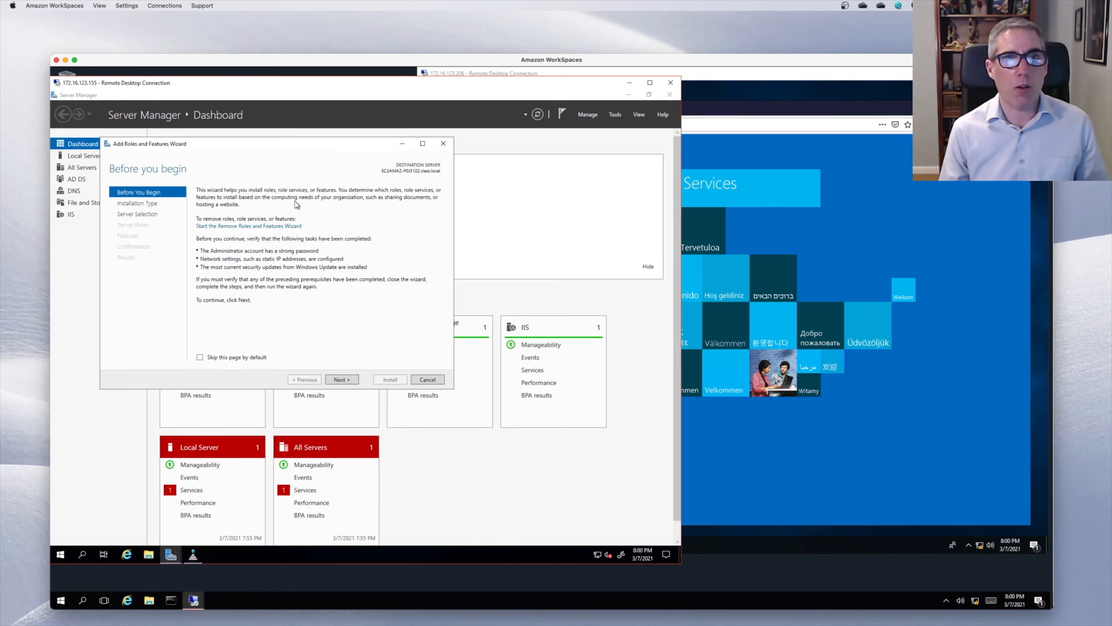
{"action": "left_click", "coordinate": [349, 379]}
{"action": "left_click", "coordinate": [341, 380]}
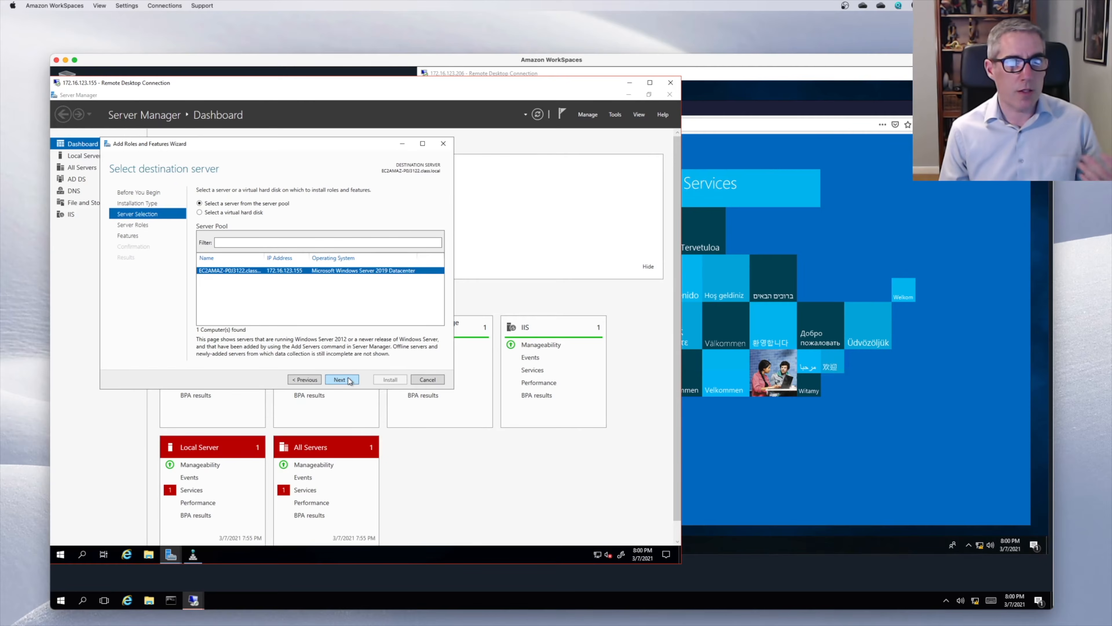
{"action": "left_click", "coordinate": [341, 379]}
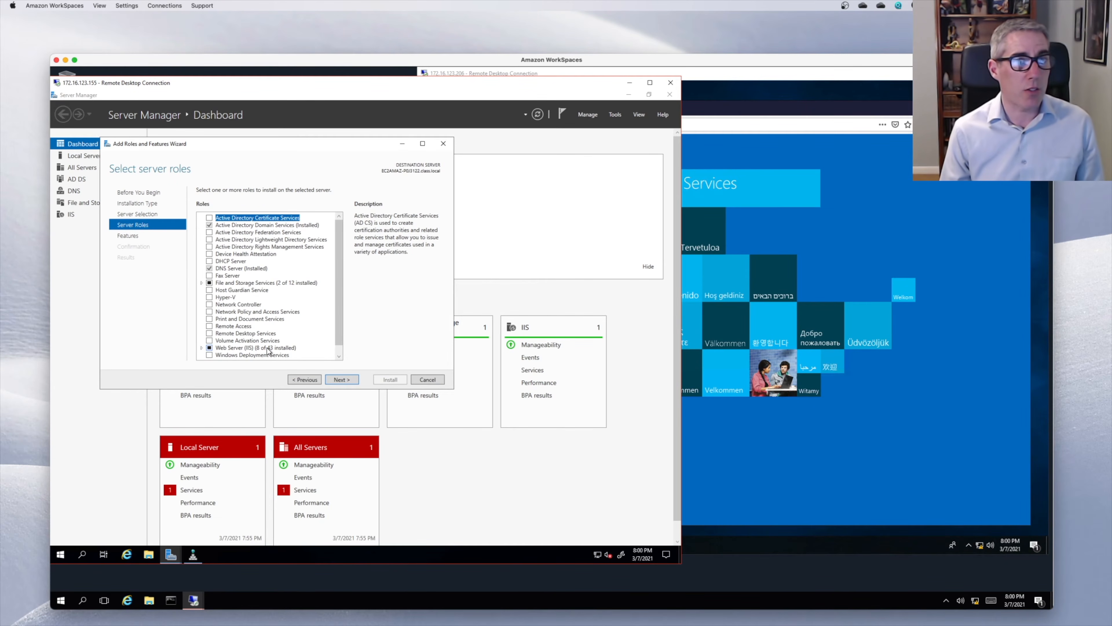
- Tick Windows Authentication under Web Server (IIS) > Web Server > Security and advance to Confirmation
{"action": "left_click", "coordinate": [202, 347]}
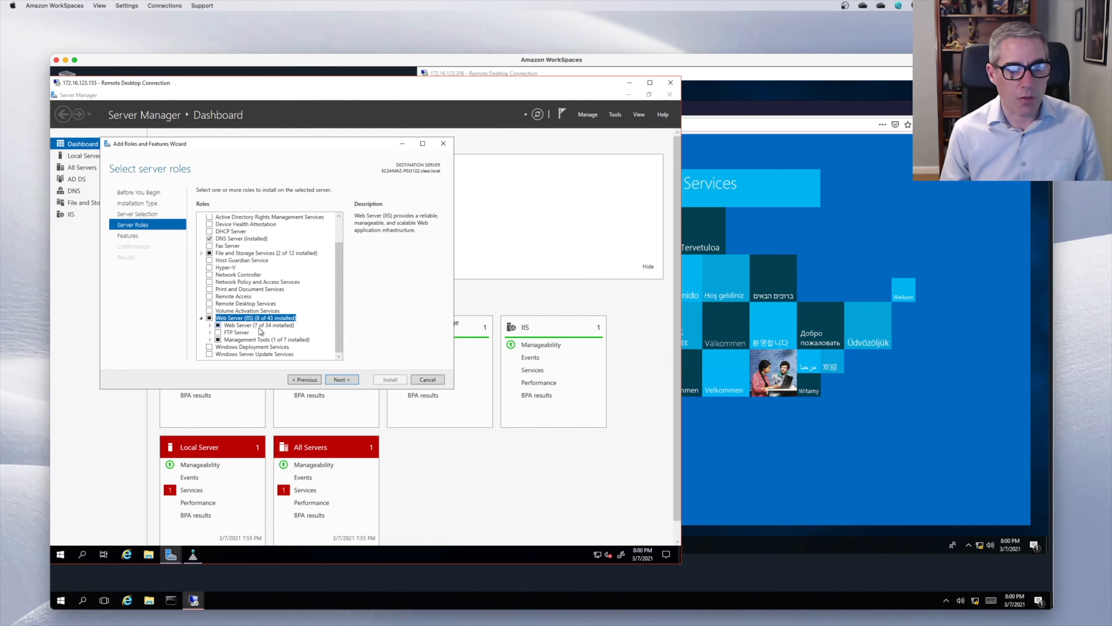
{"action": "left_click", "coordinate": [210, 325]}
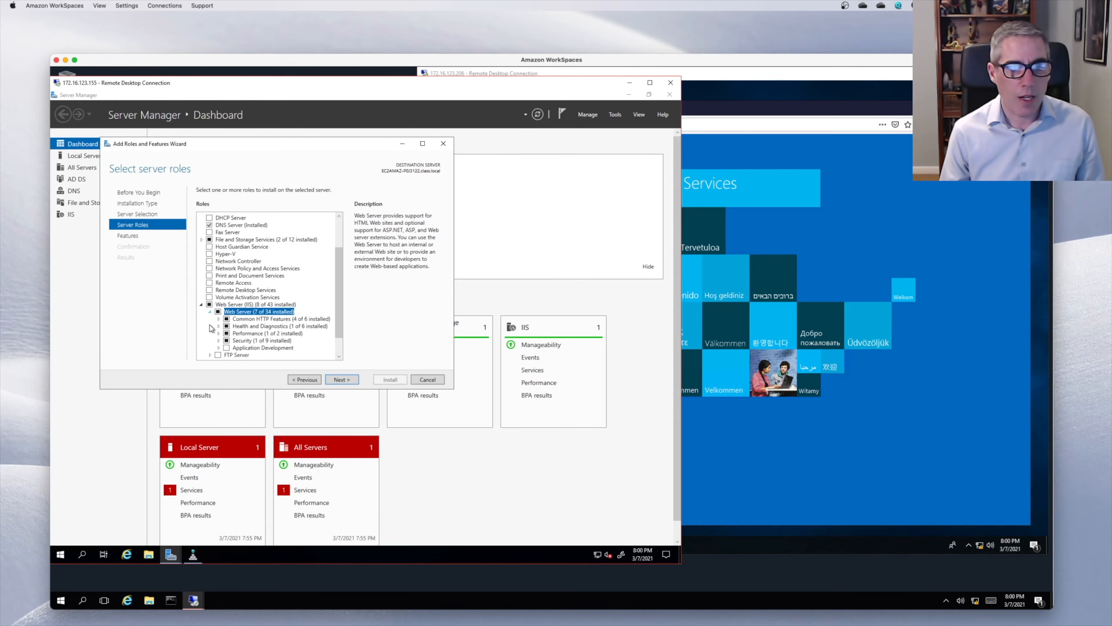
{"action": "left_click", "coordinate": [219, 340]}
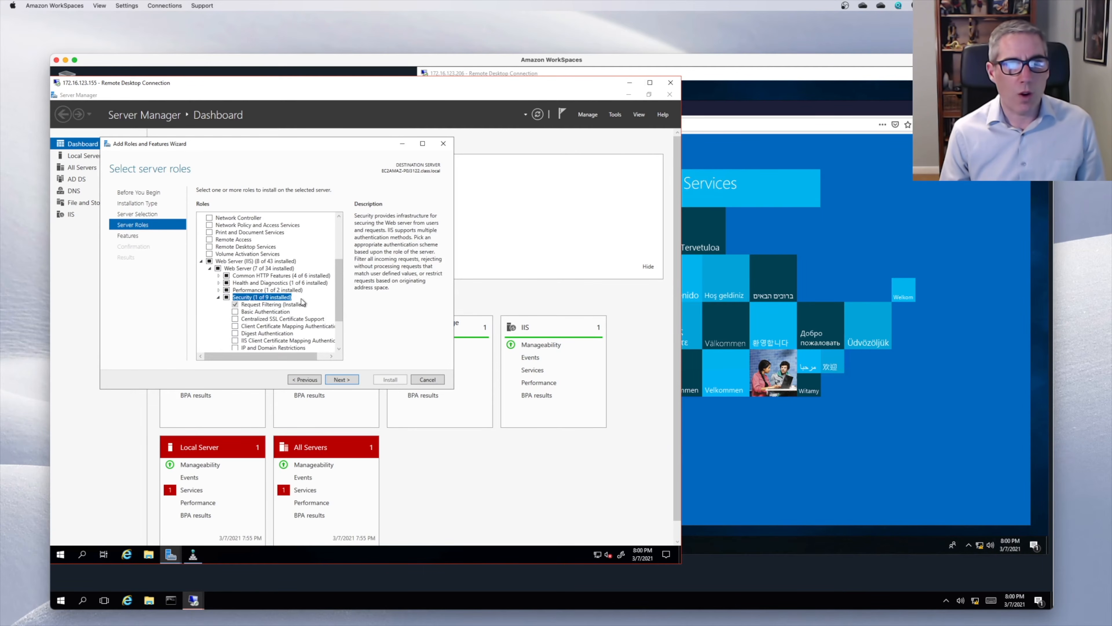
{"action": "scroll", "coordinate": [302, 301], "scroll_direction": "down", "scroll_amount": 2}
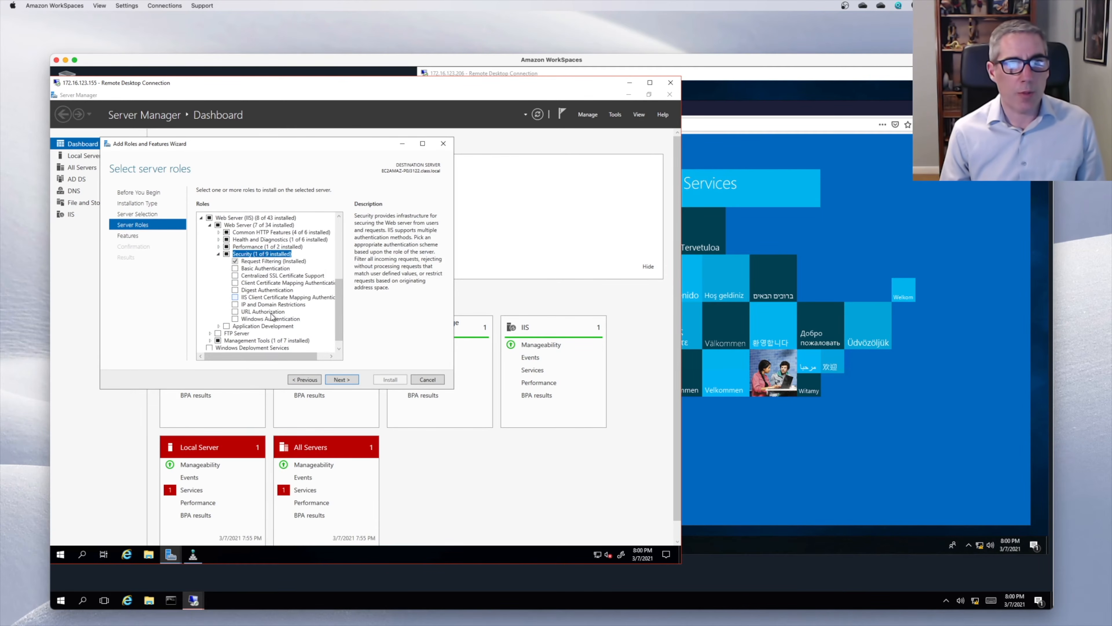
{"action": "left_click", "coordinate": [235, 319]}
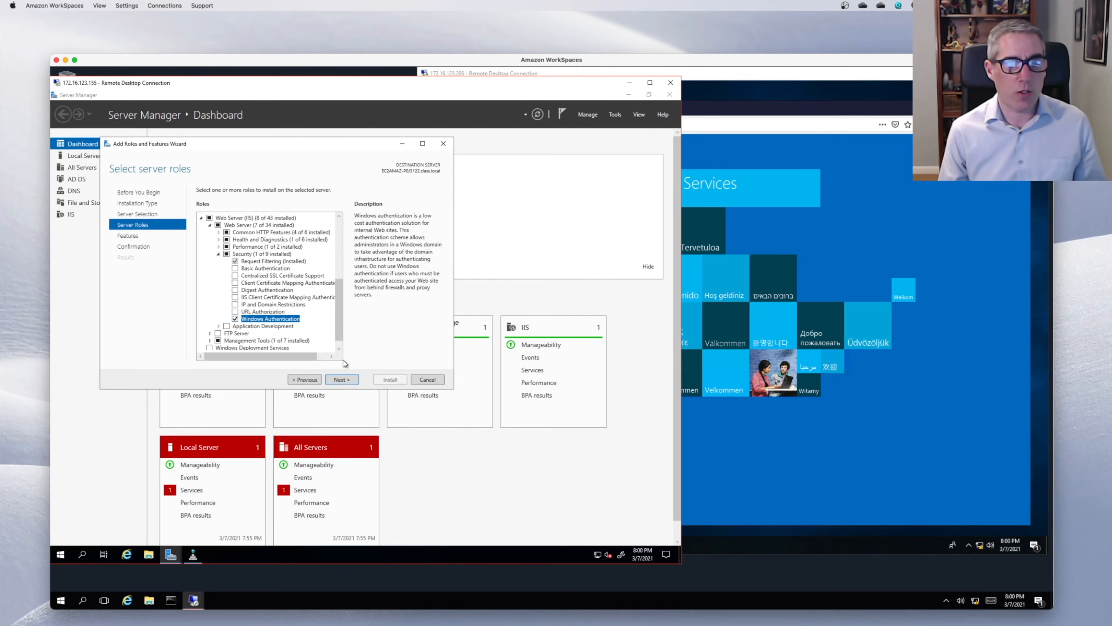
{"action": "left_click", "coordinate": [349, 379]}
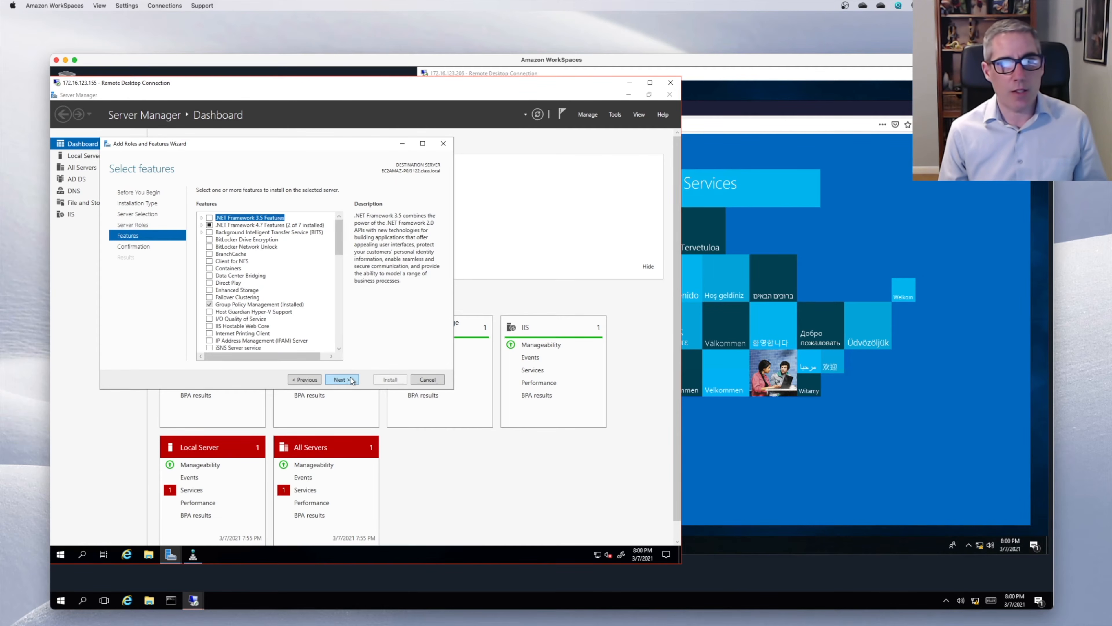
{"action": "left_click", "coordinate": [349, 379]}
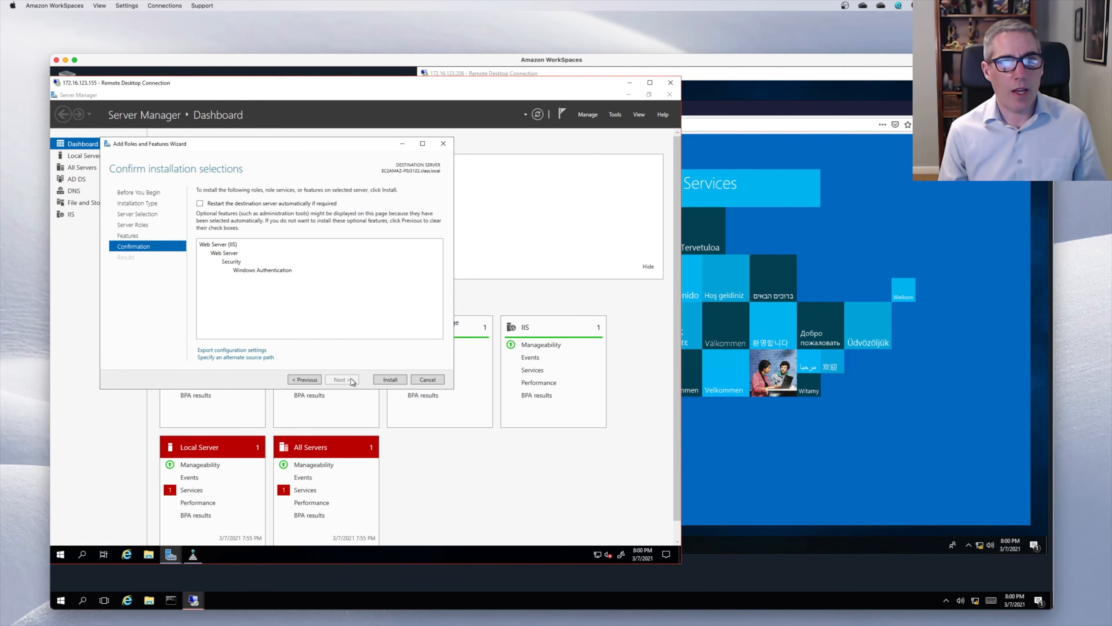
- Start installing the Windows Authentication role service
{"action": "left_click", "coordinate": [382, 380]}
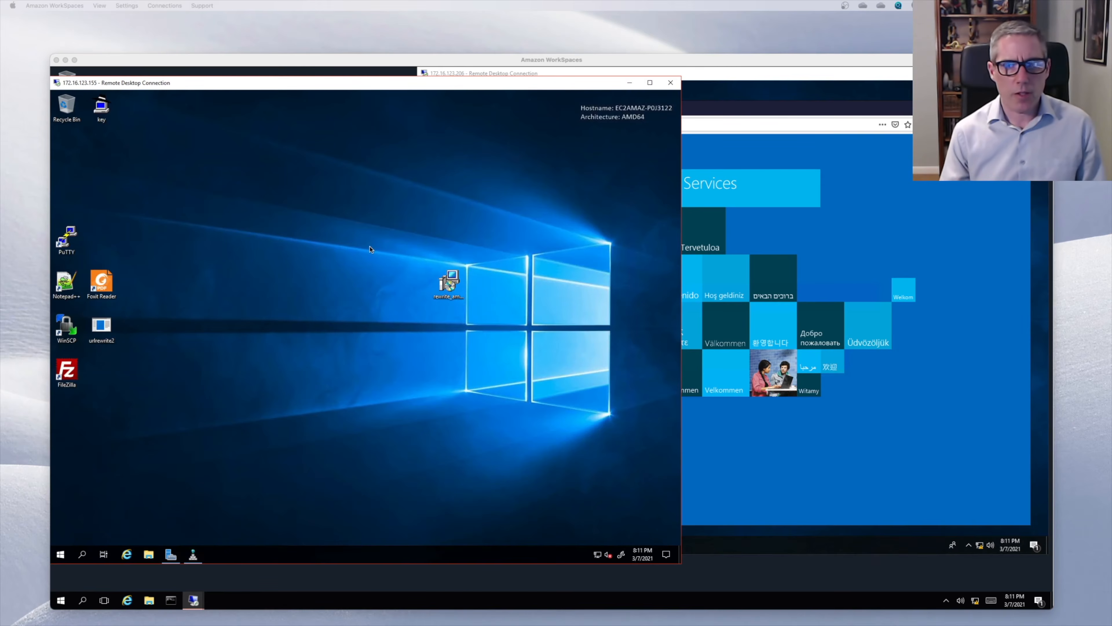
- Launch IIS Manager via an 'iis' search and open the Default Web Site's Authentication page
{"action": "left_click", "coordinate": [60, 554]}
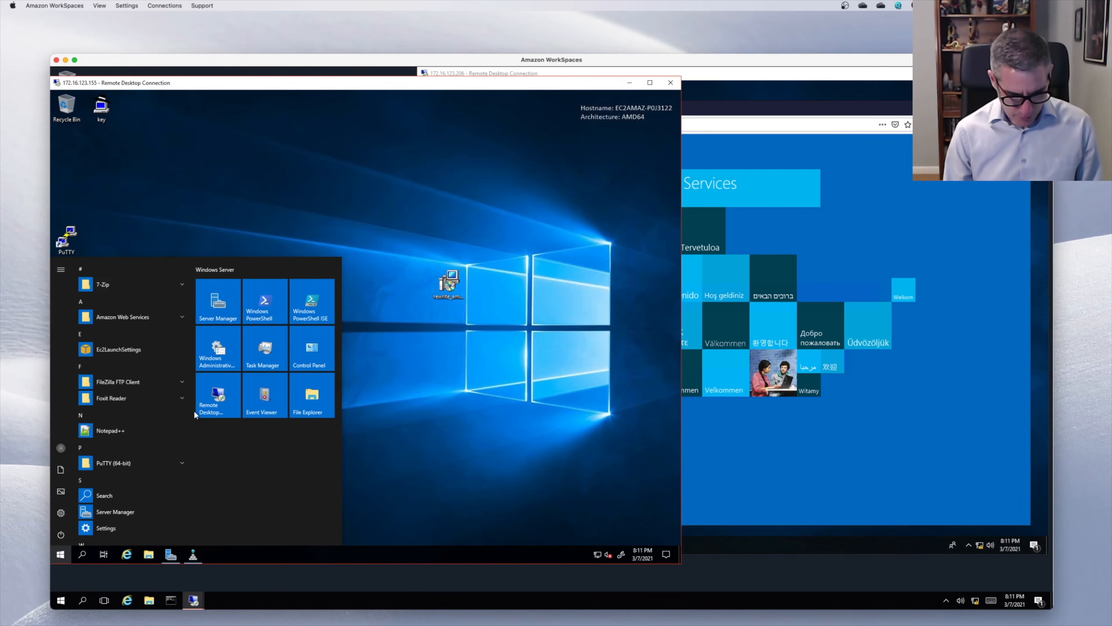
{"action": "type", "text": "iis"}
{"action": "key", "text": "Return"}
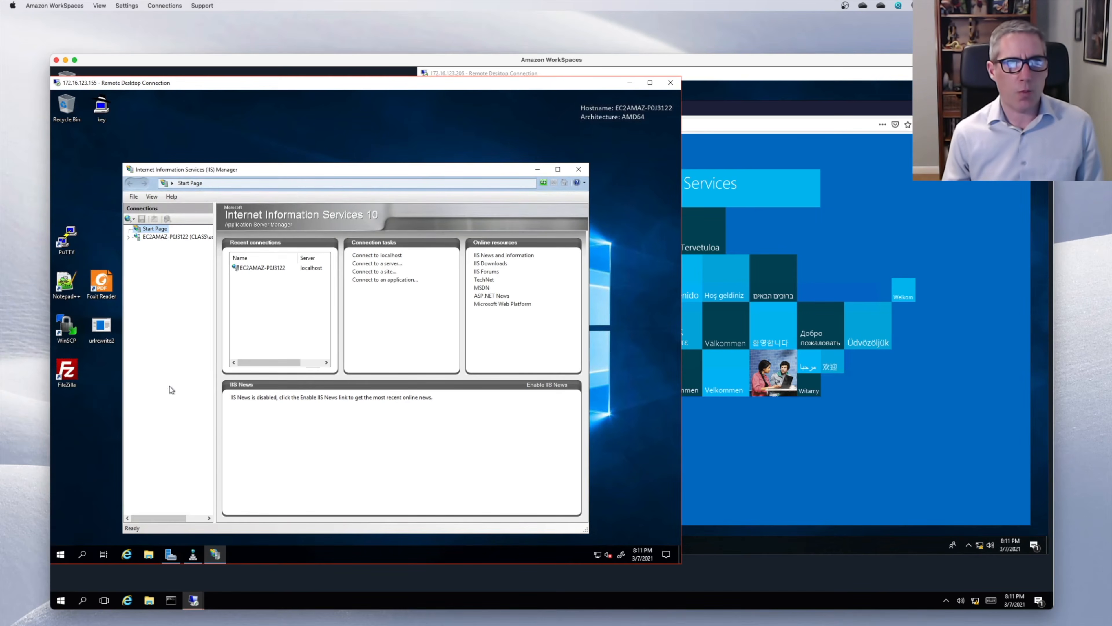
{"action": "left_click", "coordinate": [128, 237]}
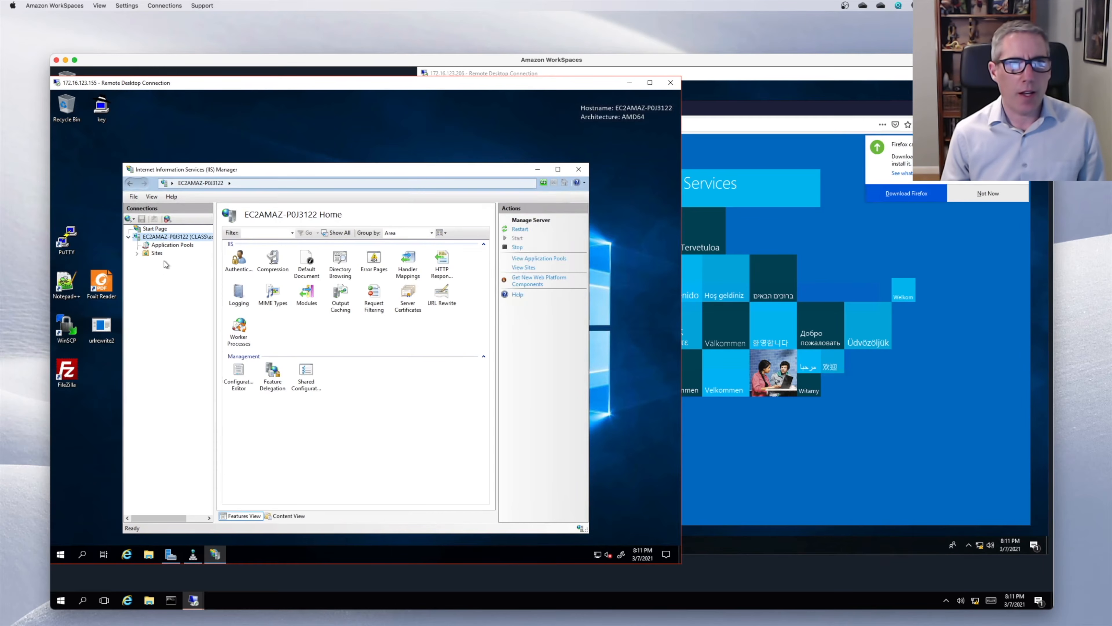
{"action": "left_click", "coordinate": [154, 254]}
{"action": "double_click", "coordinate": [144, 254]}
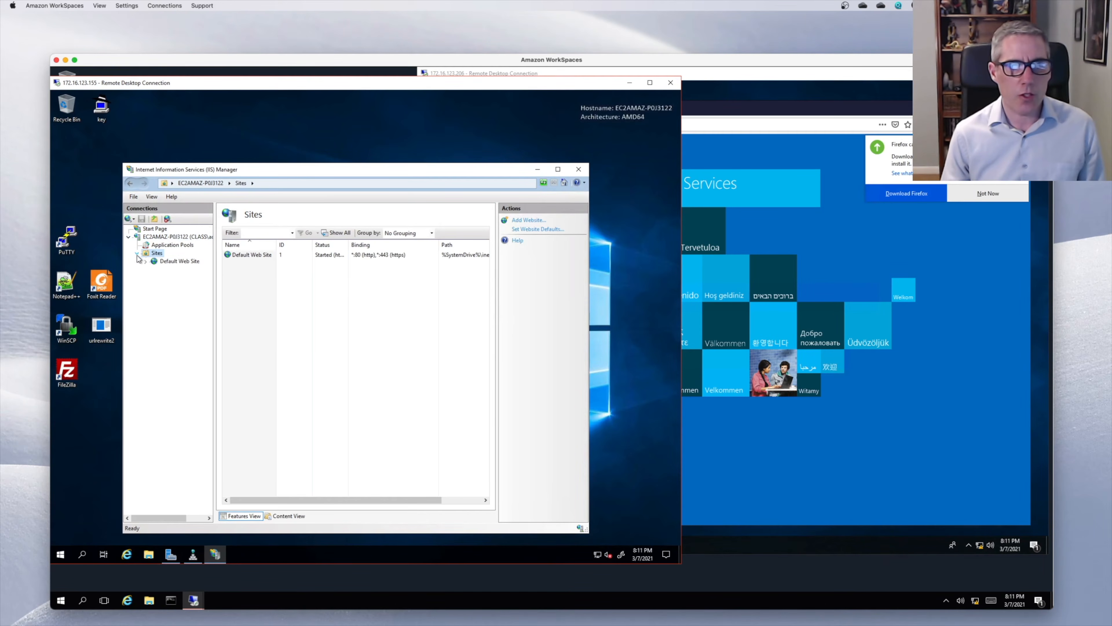
{"action": "left_click", "coordinate": [161, 261]}
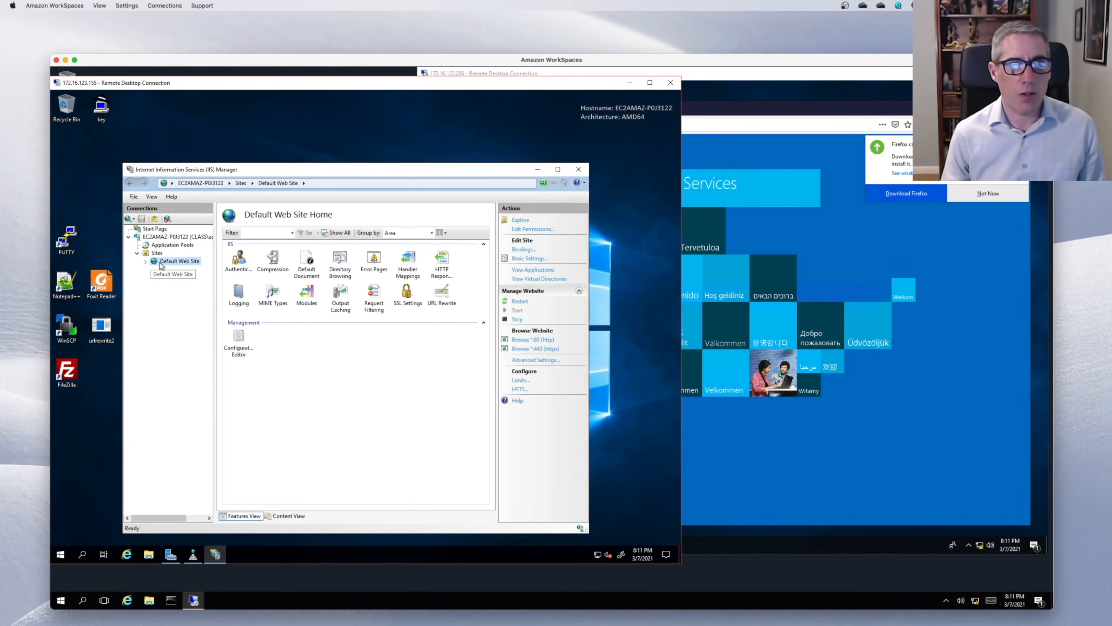
{"action": "double_click", "coordinate": [249, 264]}
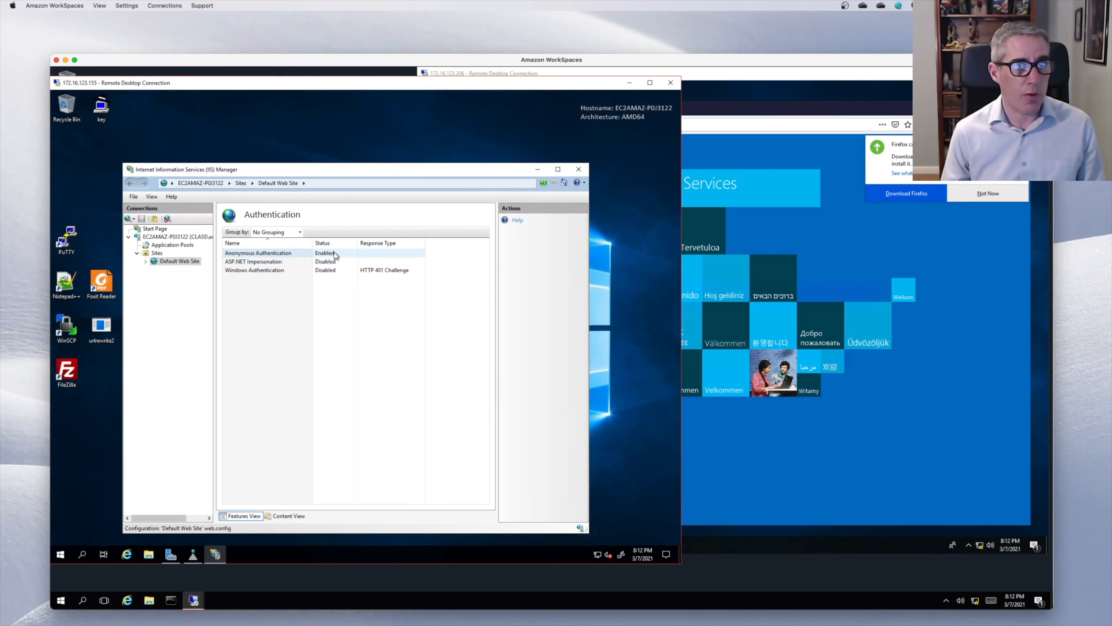
- Enable Windows Authentication, disable Anonymous Authentication, and restart the Default Web Site
{"action": "left_click", "coordinate": [294, 271]}
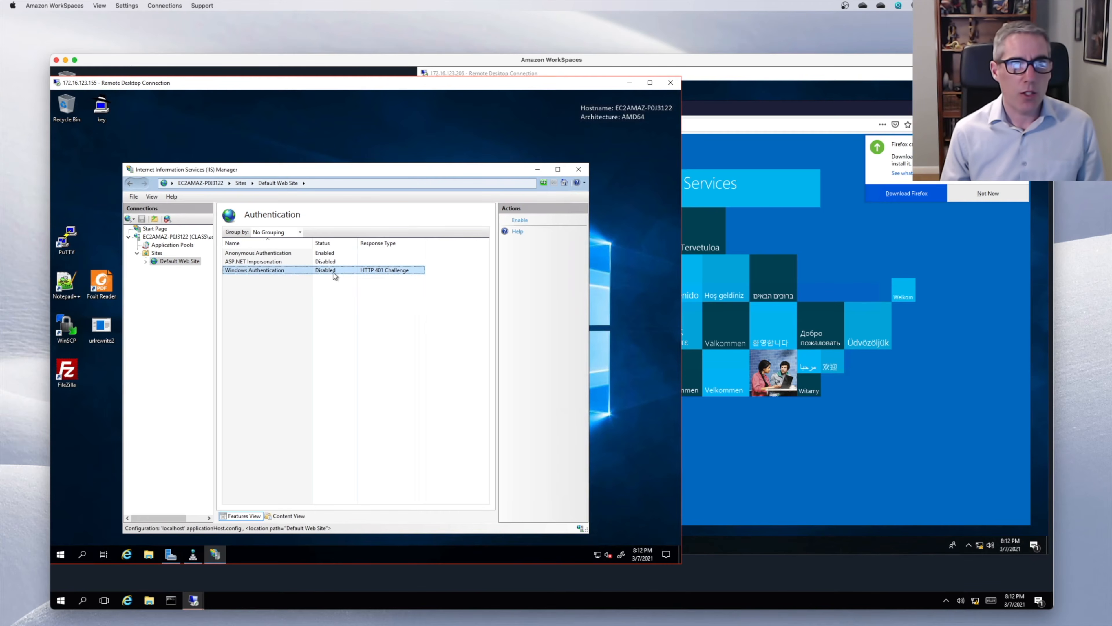
{"action": "left_click", "coordinate": [520, 220]}
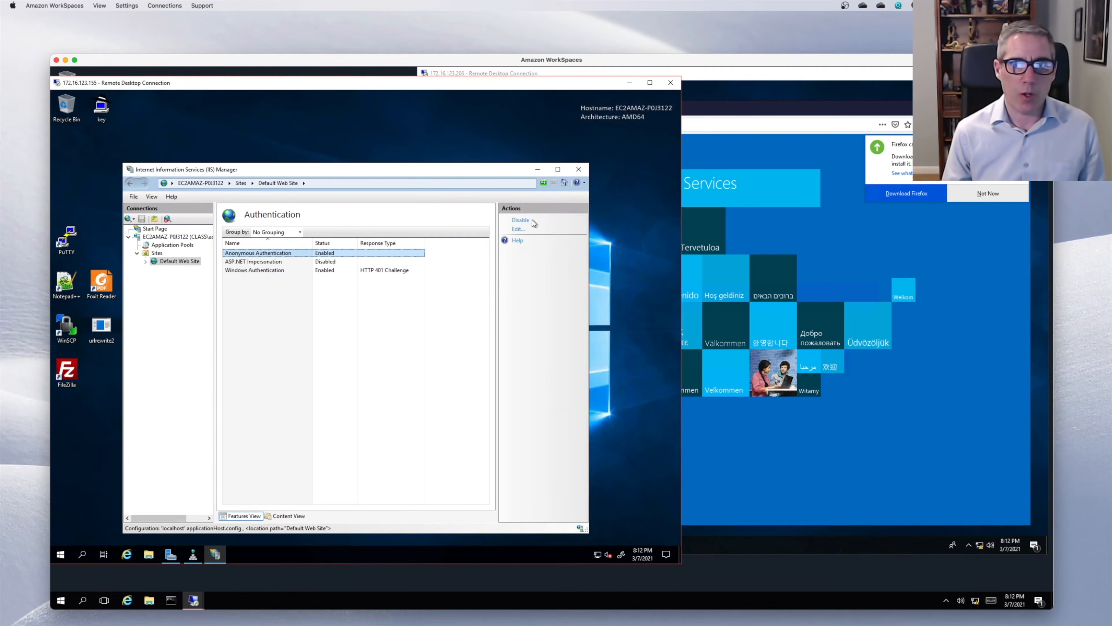
{"action": "left_click", "coordinate": [525, 220]}
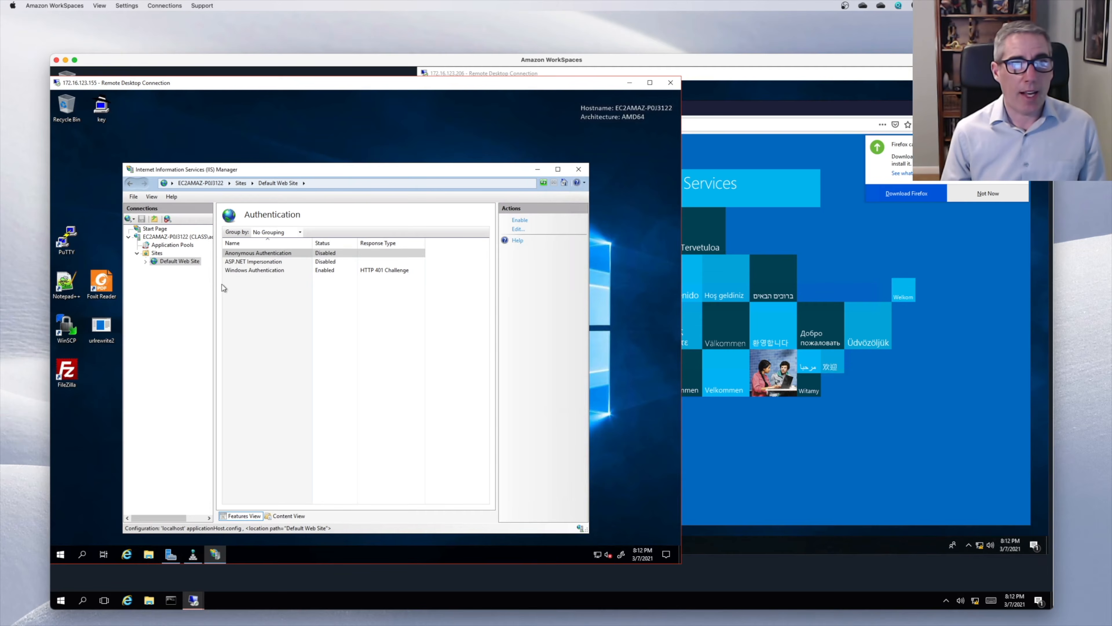
{"action": "left_click", "coordinate": [184, 261]}
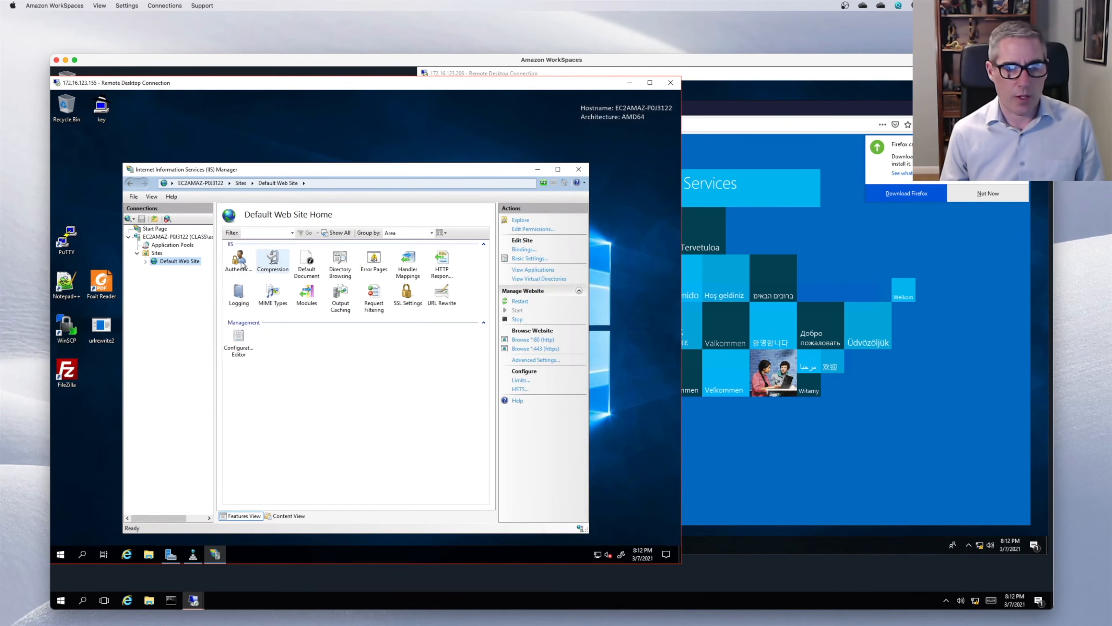
{"action": "left_click", "coordinate": [519, 302]}
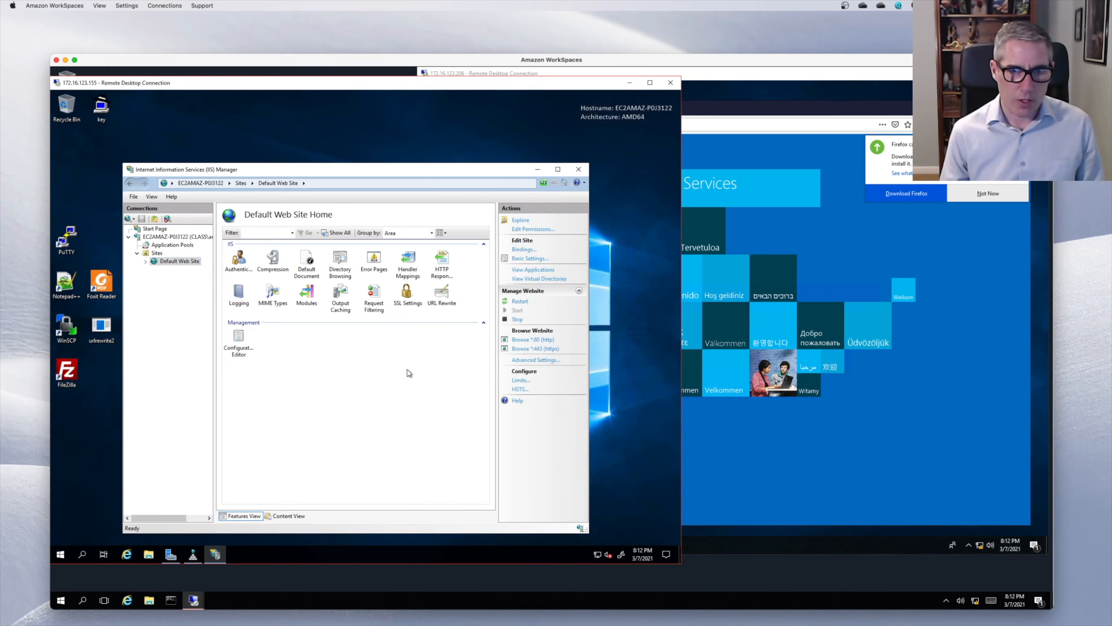
{"action": "left_click", "coordinate": [723, 119]}
{"action": "left_click", "coordinate": [669, 126]}
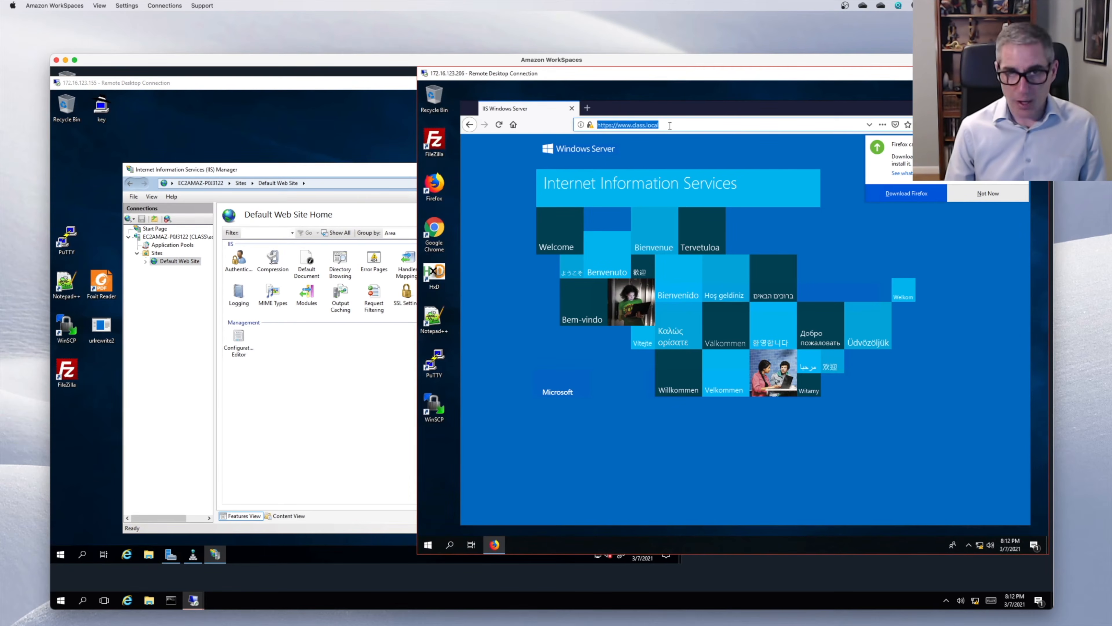
{"action": "key", "text": "Return"}
{"action": "left_click", "coordinate": [670, 126]}
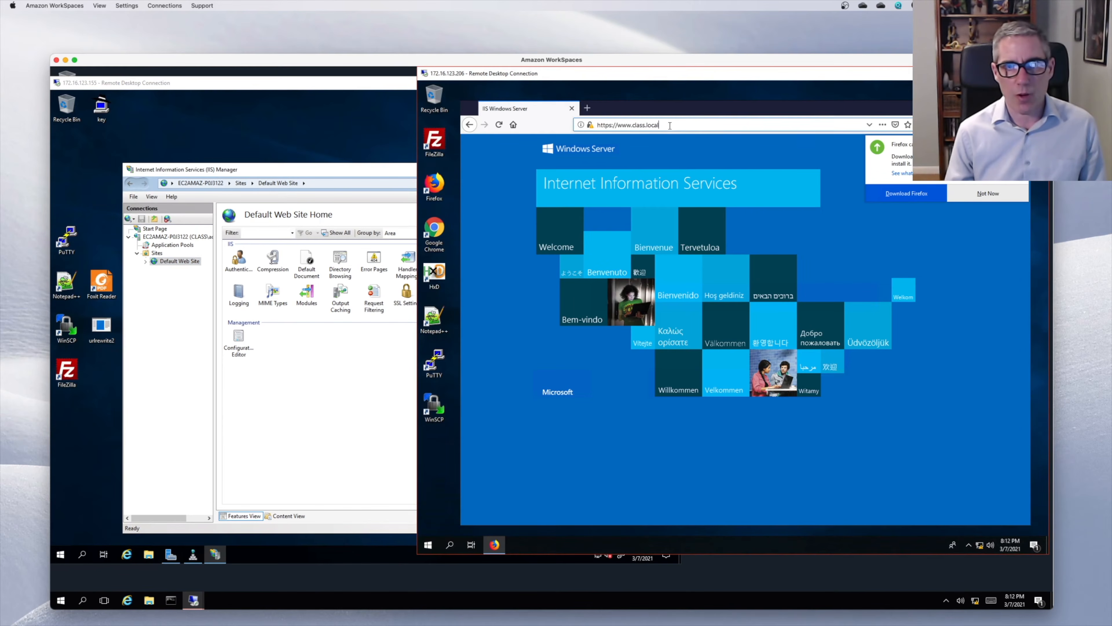
{"action": "type", "text": "www."}
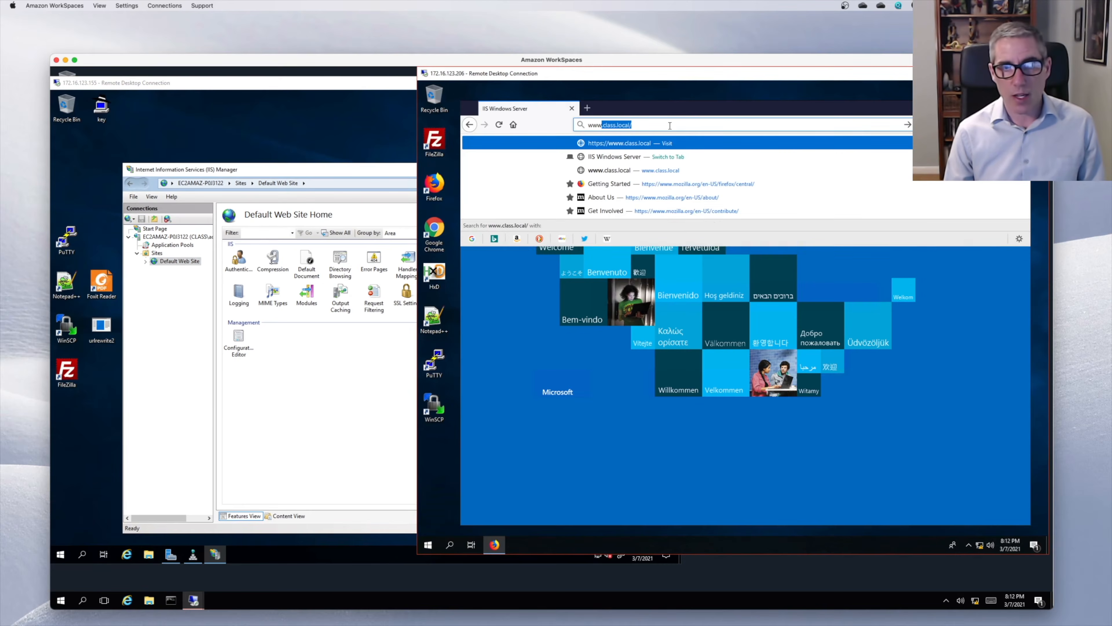
{"action": "key", "text": "Return"}
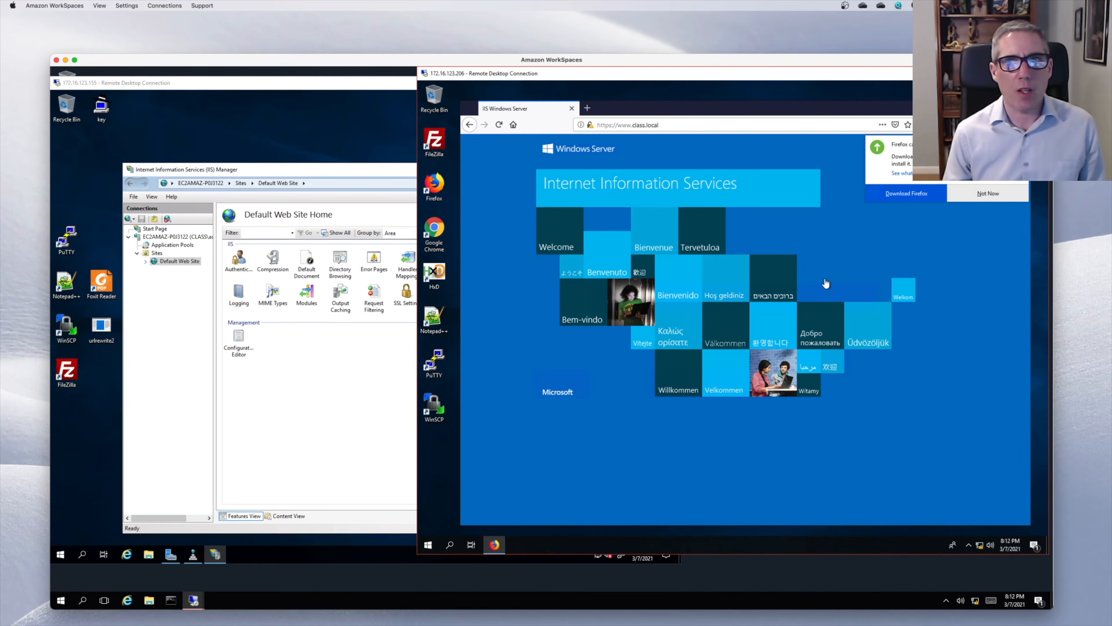
{"action": "left_click", "coordinate": [990, 189]}
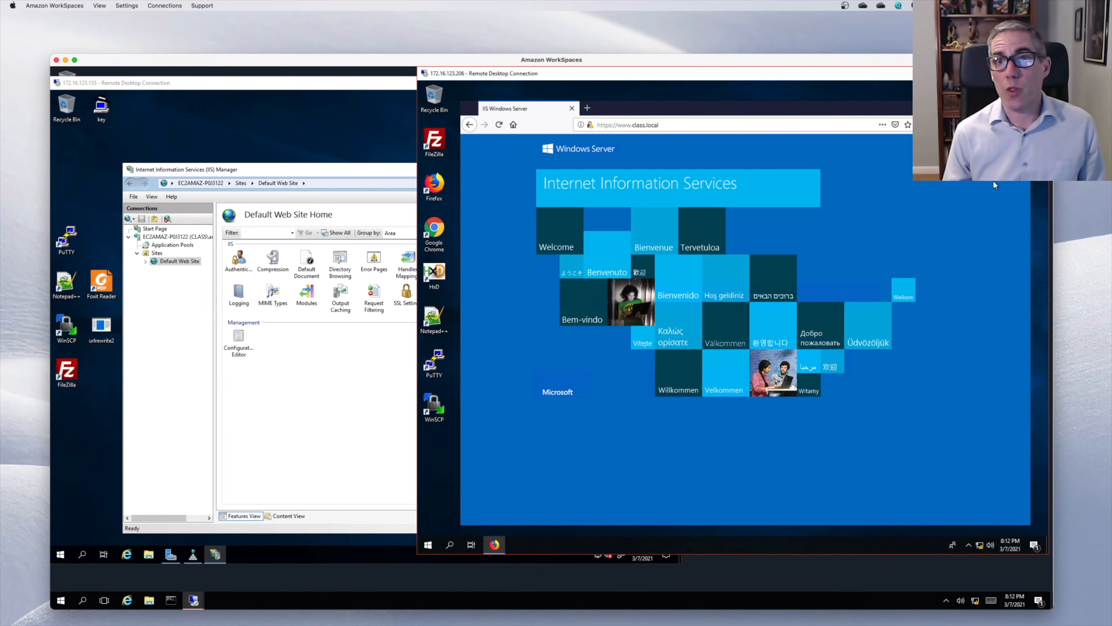
{"action": "left_click", "coordinate": [585, 108]}
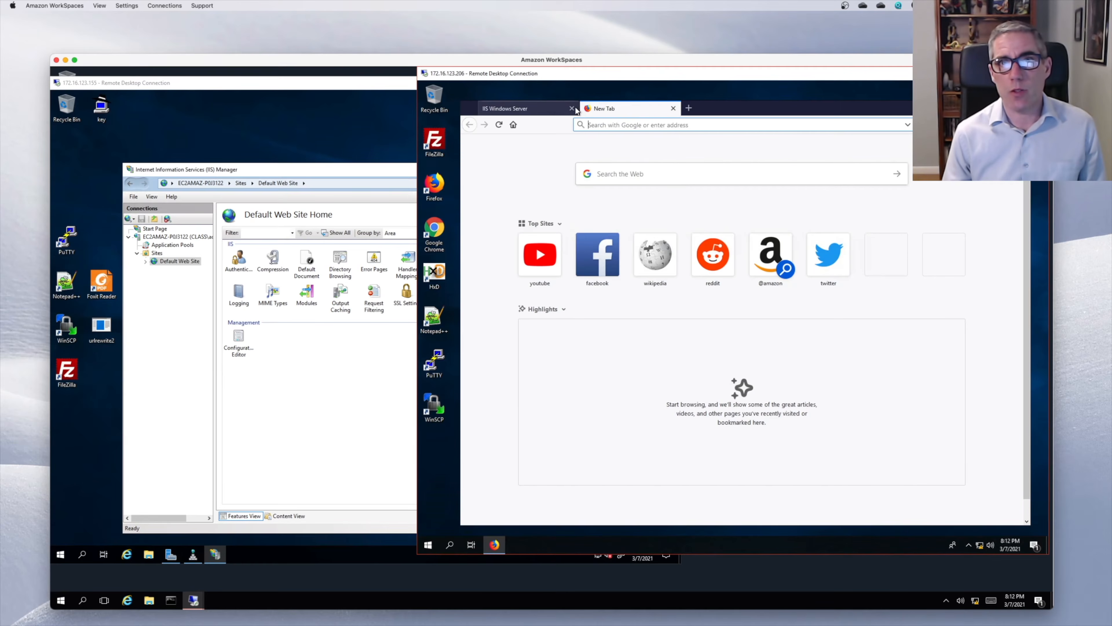
{"action": "left_click", "coordinate": [572, 109]}
- Clear all Firefox history, cookies and cache from Options > Privacy & Security, then open a new tab
{"action": "left_click", "coordinate": [1020, 124]}
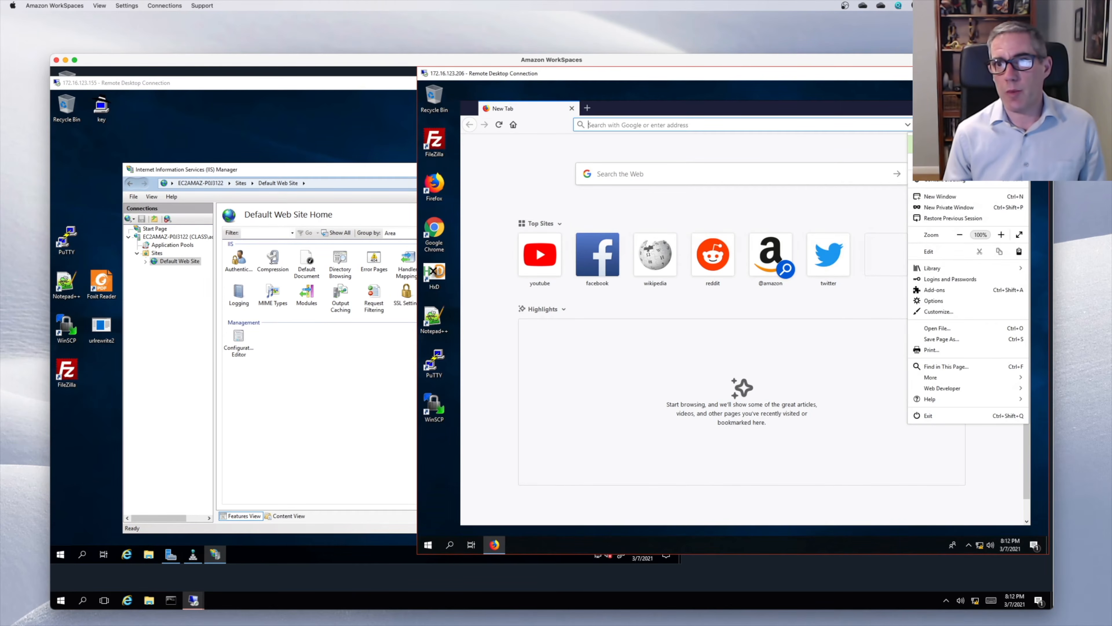
{"action": "left_click", "coordinate": [950, 302]}
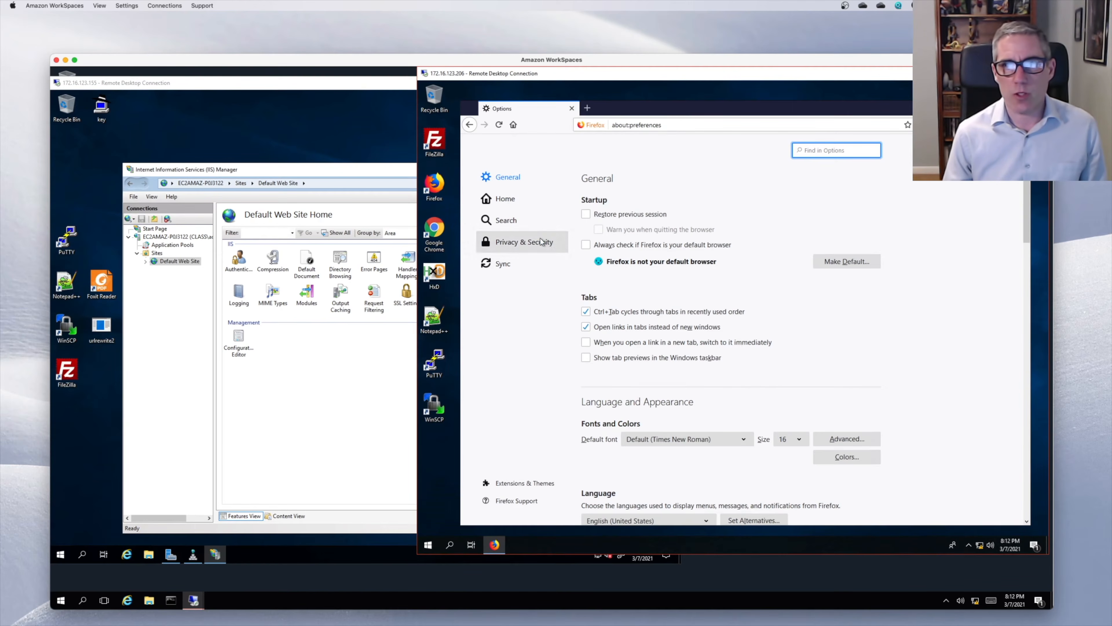
{"action": "left_click", "coordinate": [540, 239]}
{"action": "scroll", "coordinate": [960, 305], "scroll_direction": "down", "scroll_amount": 10}
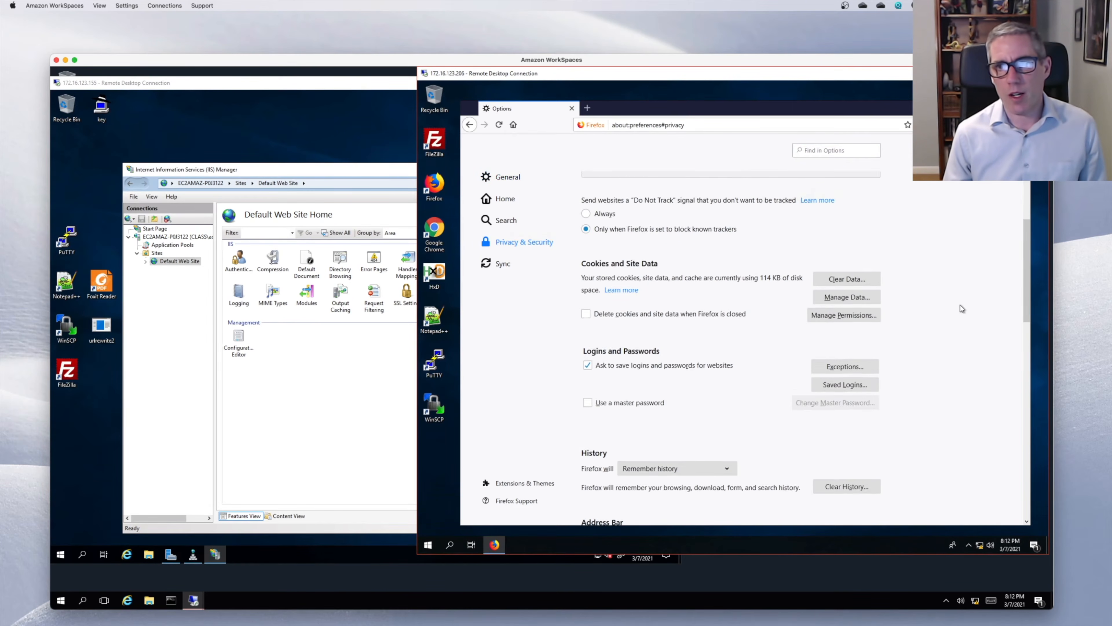
{"action": "left_click", "coordinate": [867, 377]}
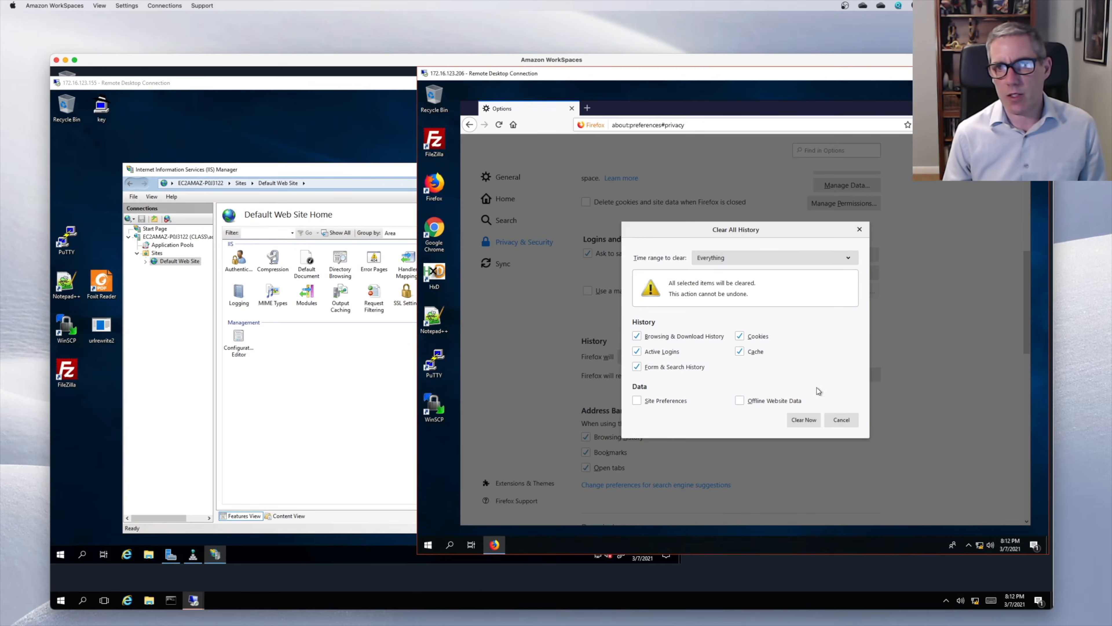
{"action": "left_click", "coordinate": [804, 419]}
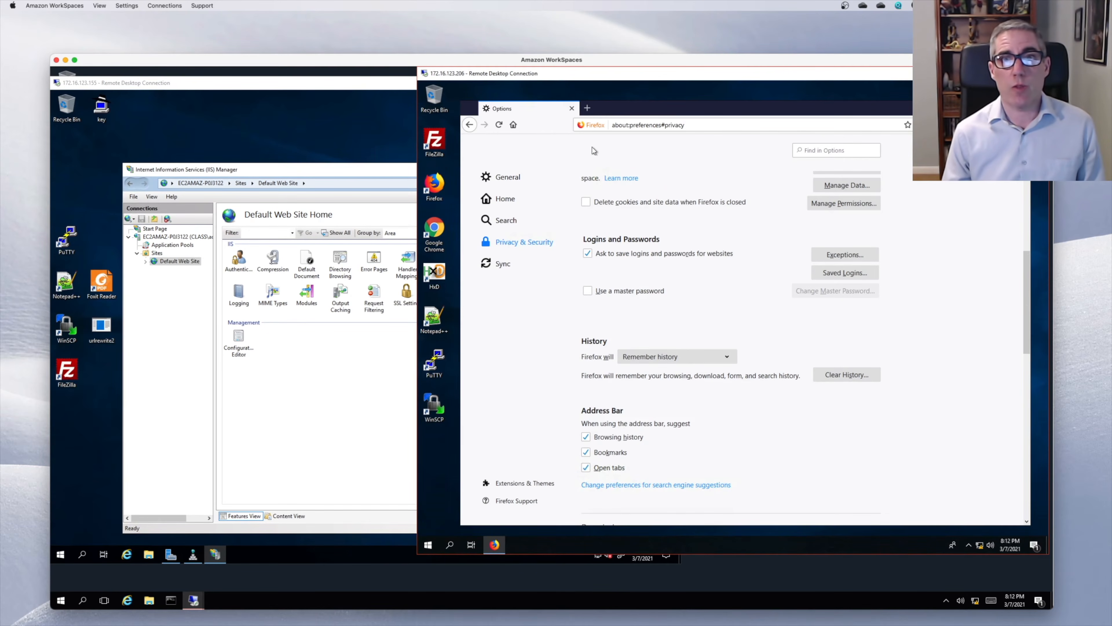
{"action": "left_click", "coordinate": [587, 108]}
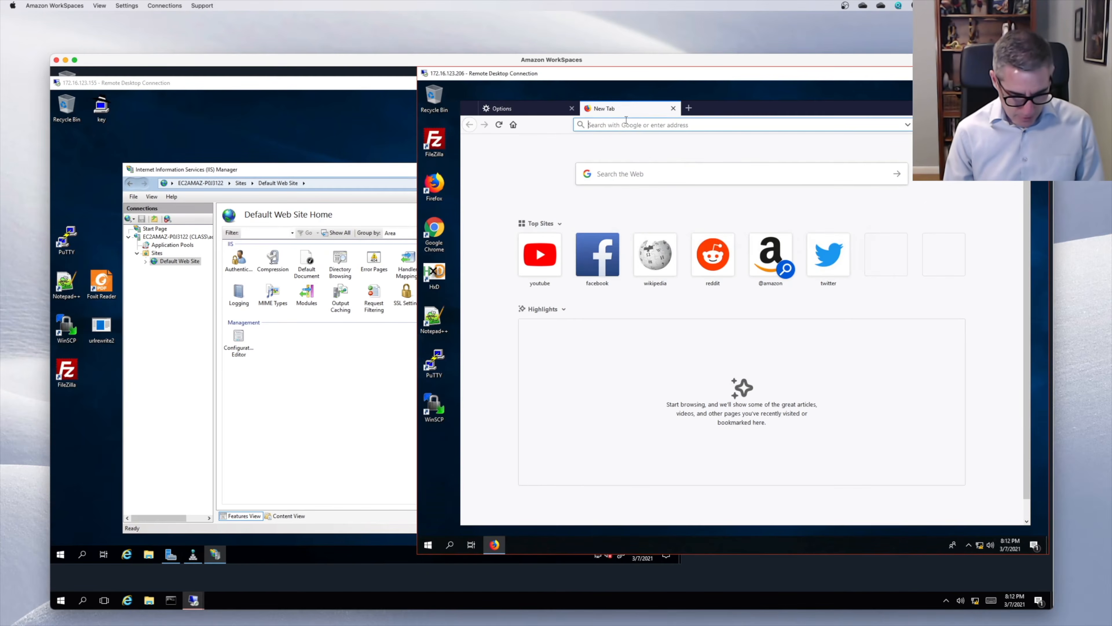
{"action": "type", "text": "www.cl"}
{"action": "type", "text": "as"}
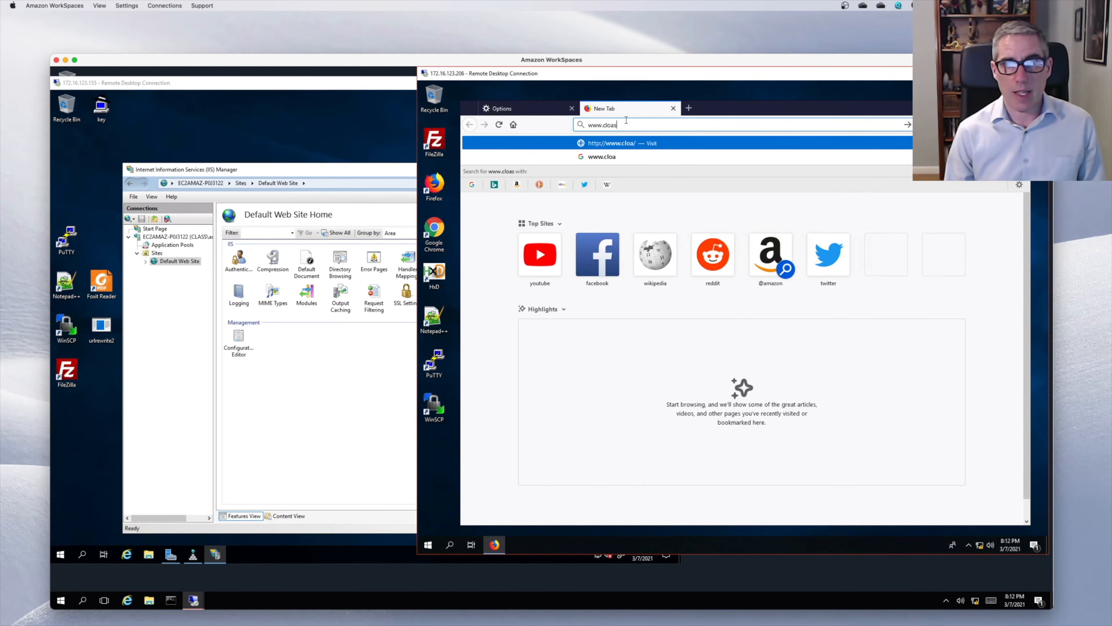
{"action": "type", "text": "s.local"}
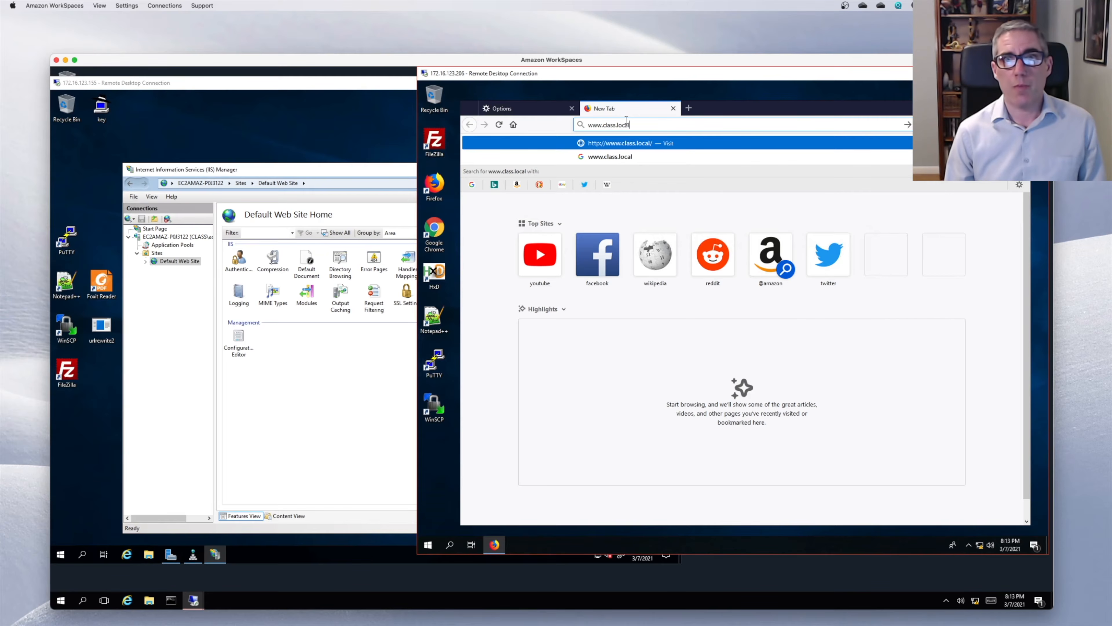
{"action": "key", "text": "Return"}
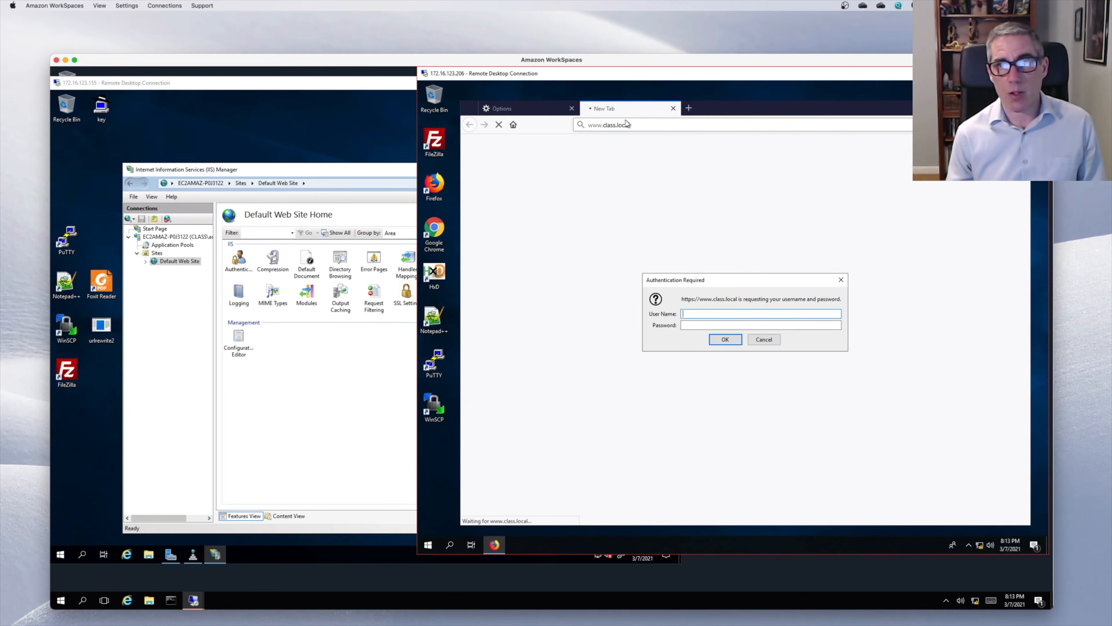
{"action": "type", "text": "fre"}
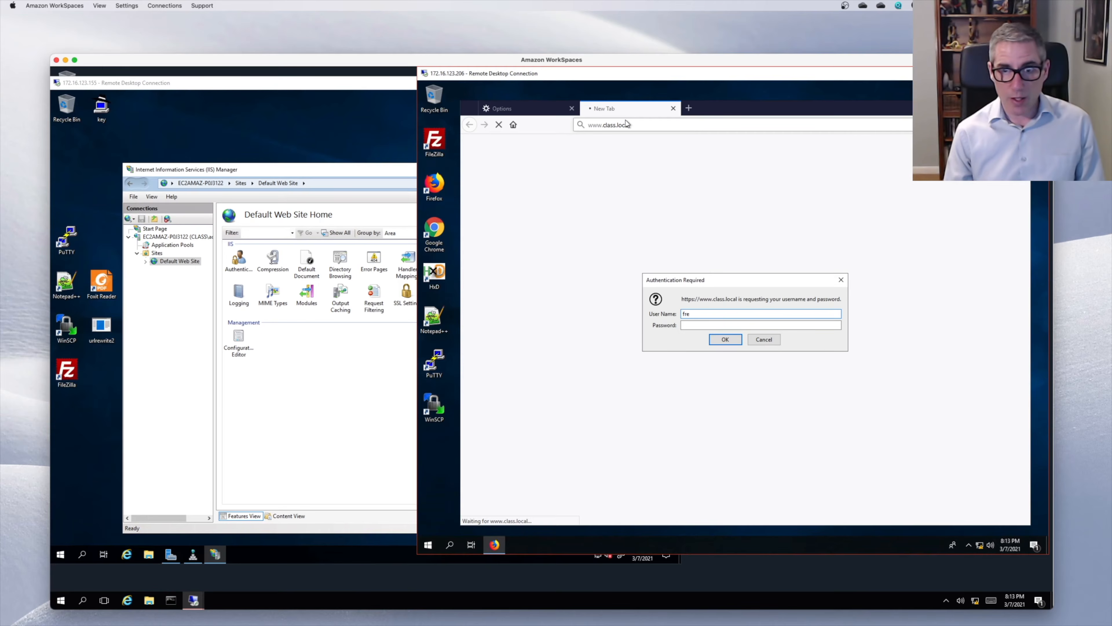
{"action": "type", "text": "d"}
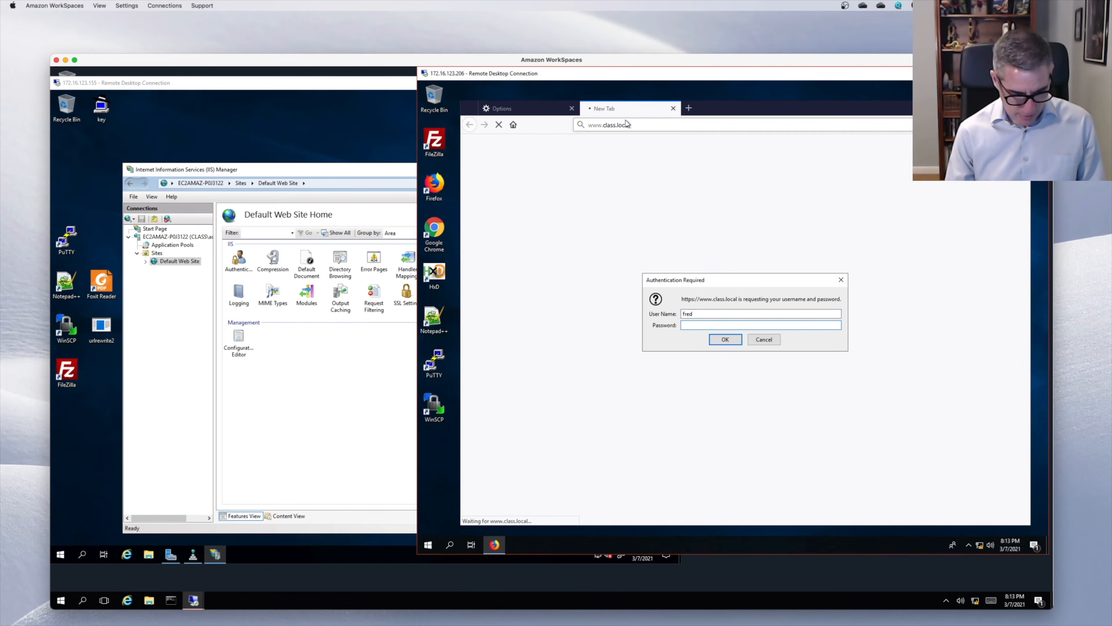
{"action": "type", "text": "Pa$$w"}
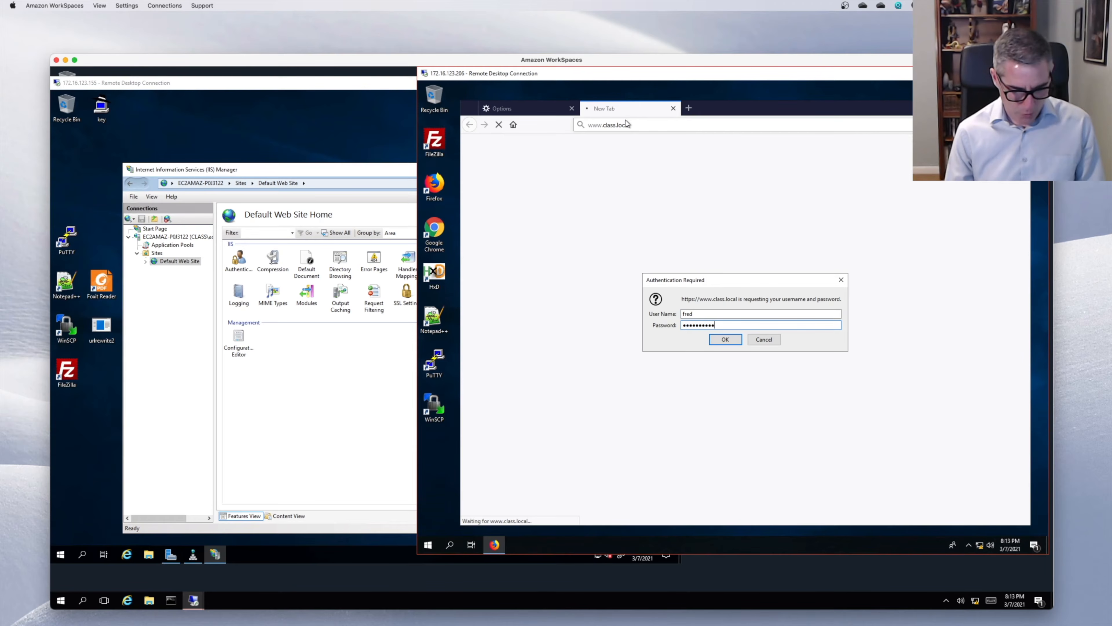
{"action": "key", "text": "Return"}
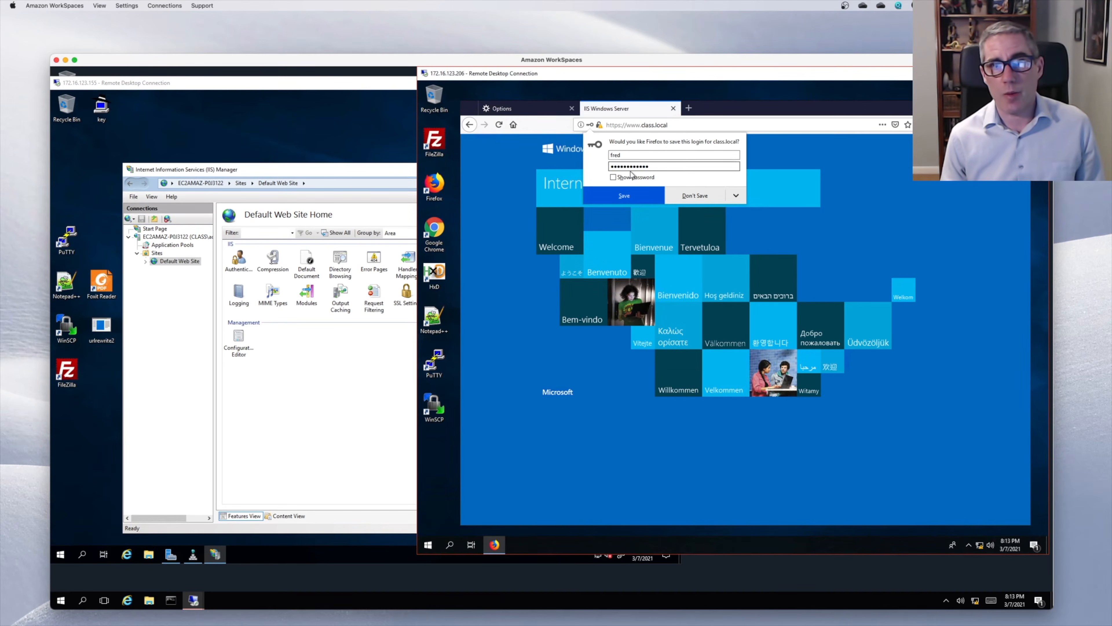
{"action": "left_click", "coordinate": [688, 194]}
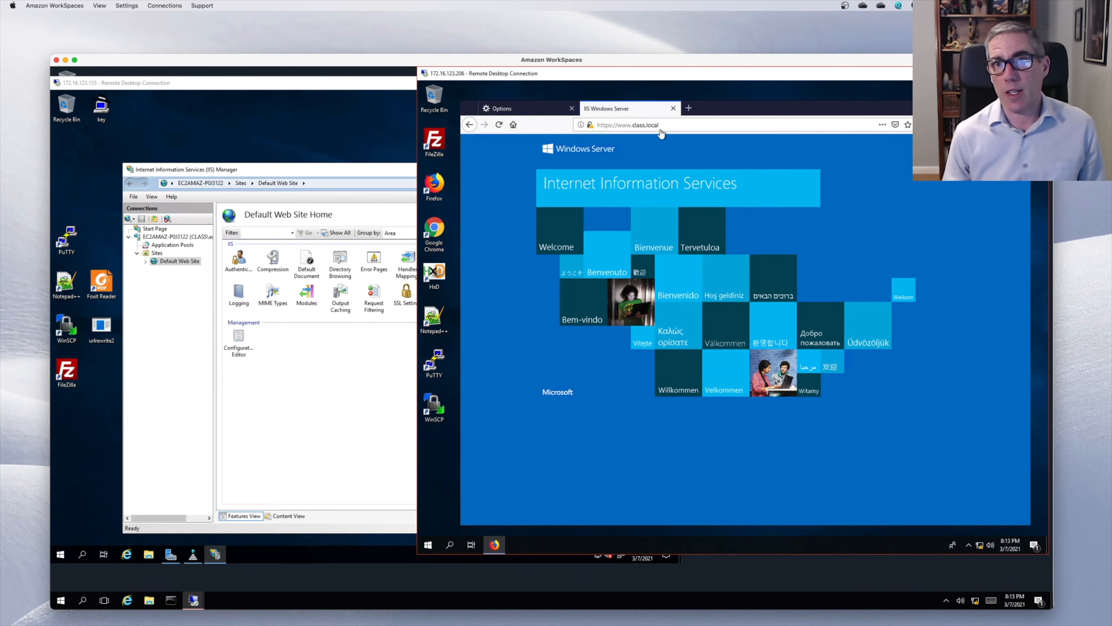
{"action": "left_click", "coordinate": [673, 107]}
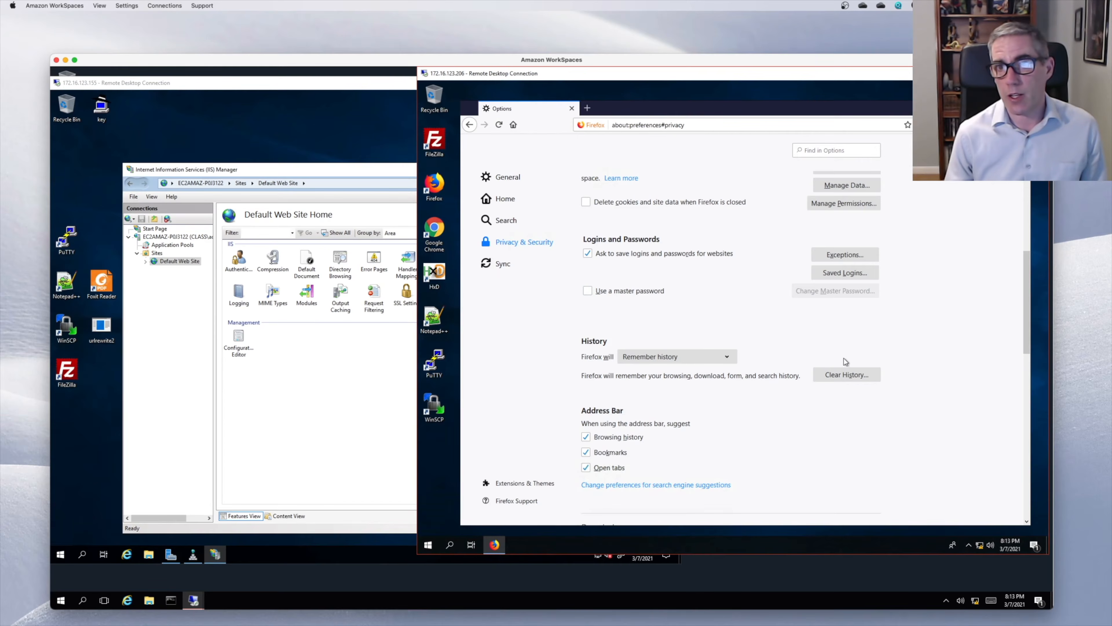
{"action": "left_click", "coordinate": [851, 373]}
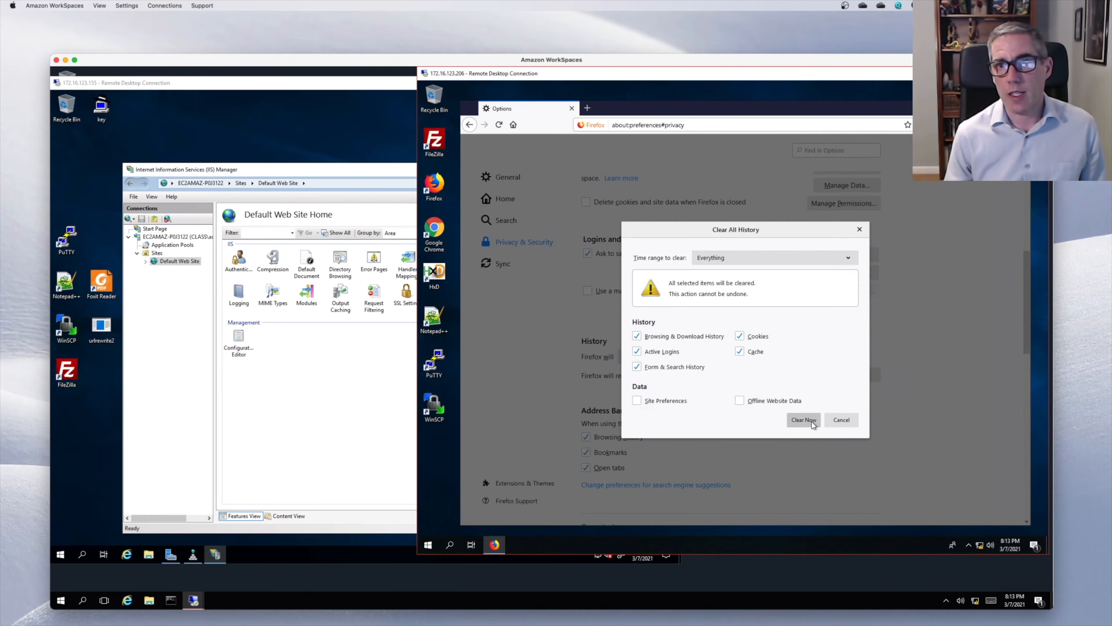
{"action": "left_click", "coordinate": [804, 421]}
{"action": "left_click", "coordinate": [587, 107]}
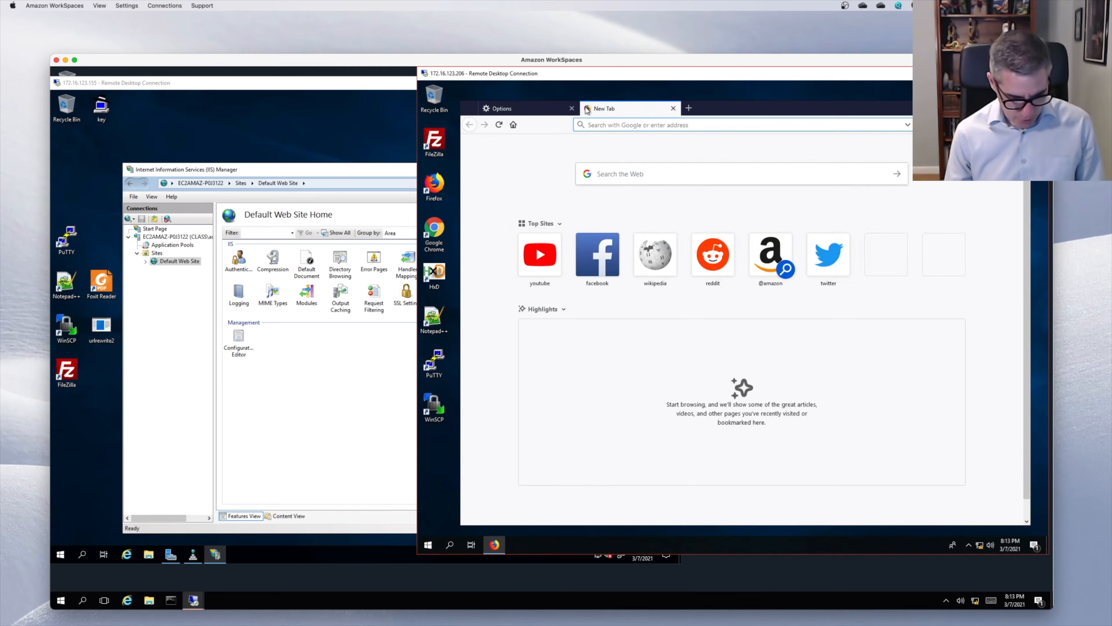
{"action": "type", "text": "www."}
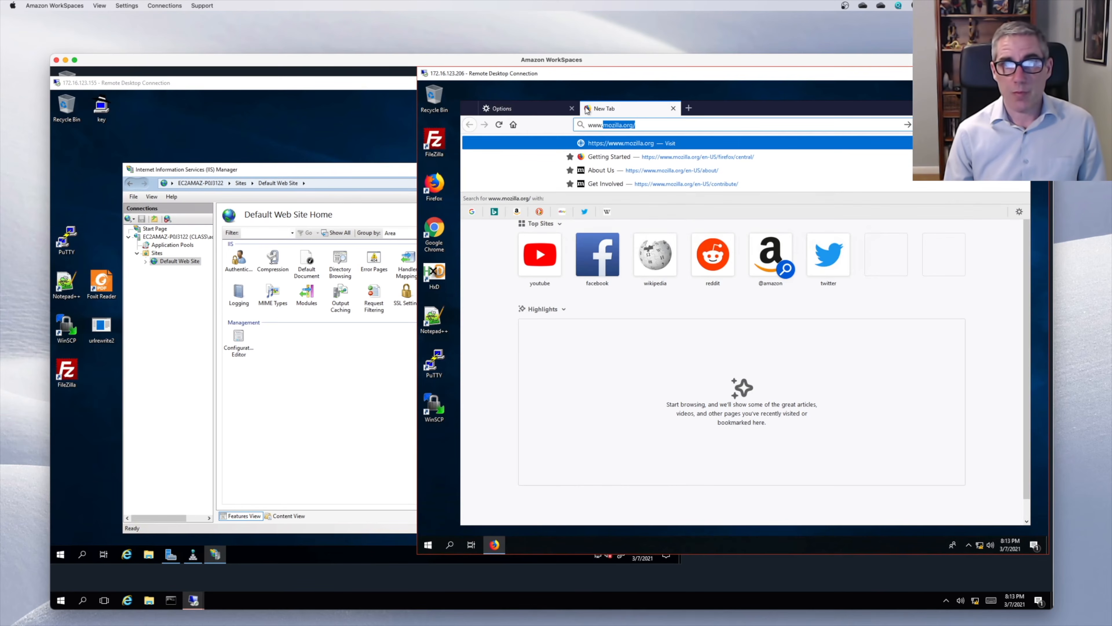
{"action": "type", "text": "class."}
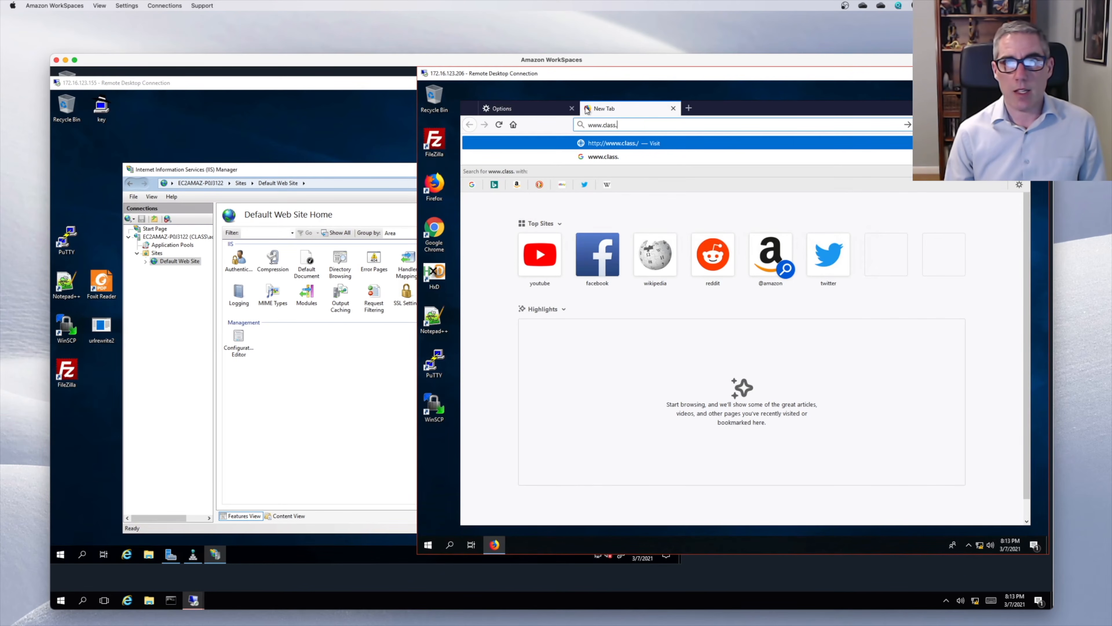
{"action": "type", "text": "local"}
{"action": "key", "text": "Return"}
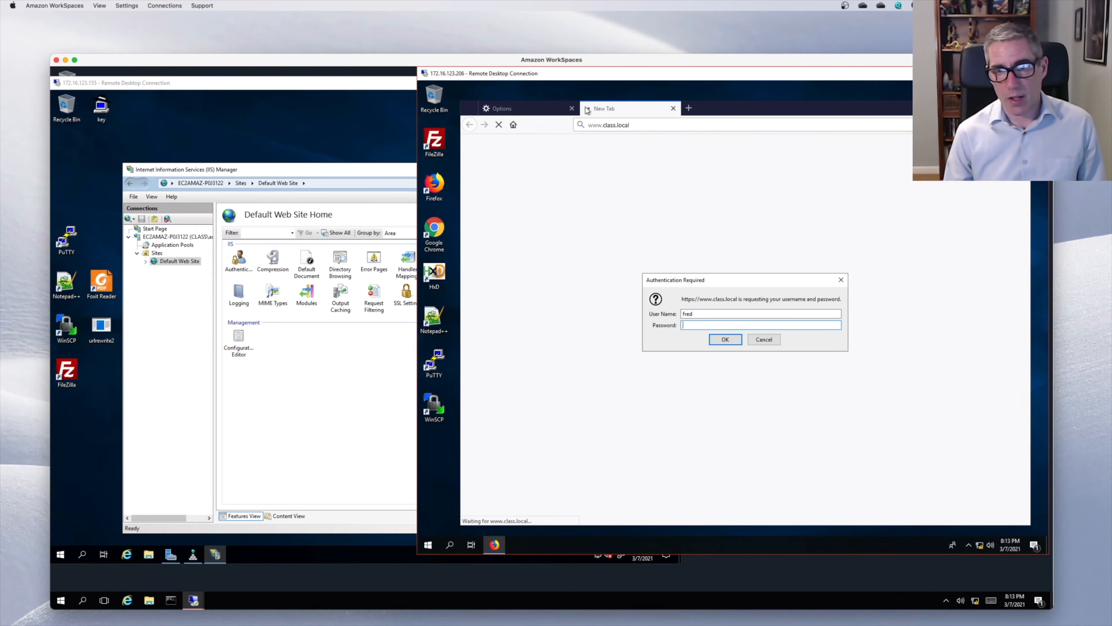
- Authenticate with the domain credentials, never save the login, and reload the IIS welcome page
{"action": "type", "text": "••••••••••"}
{"action": "key", "text": "Return"}
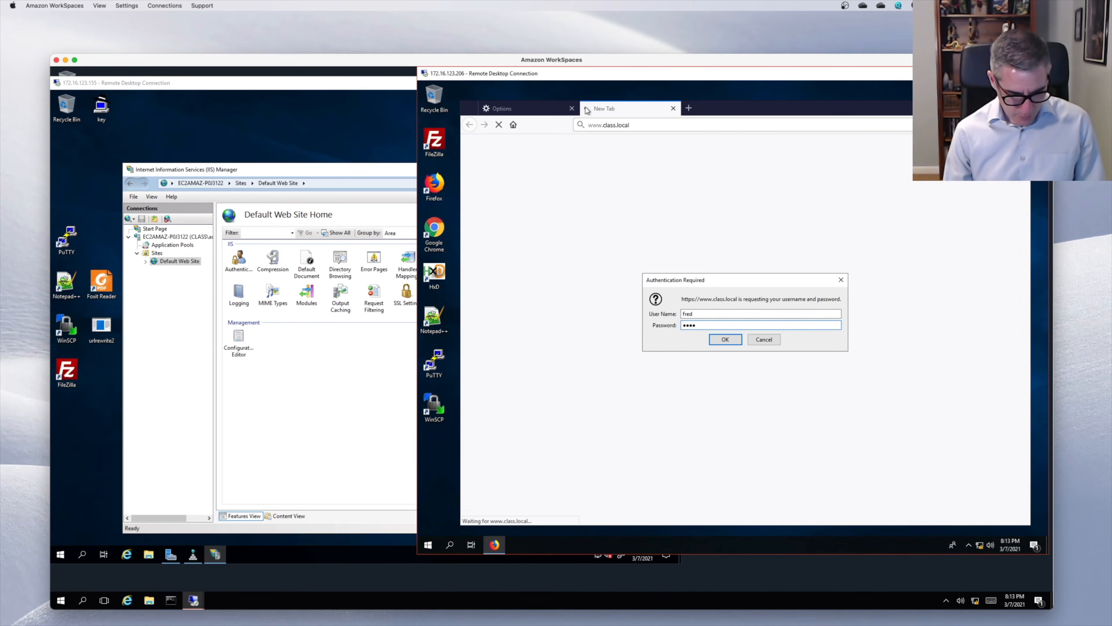
{"action": "key", "text": "Return"}
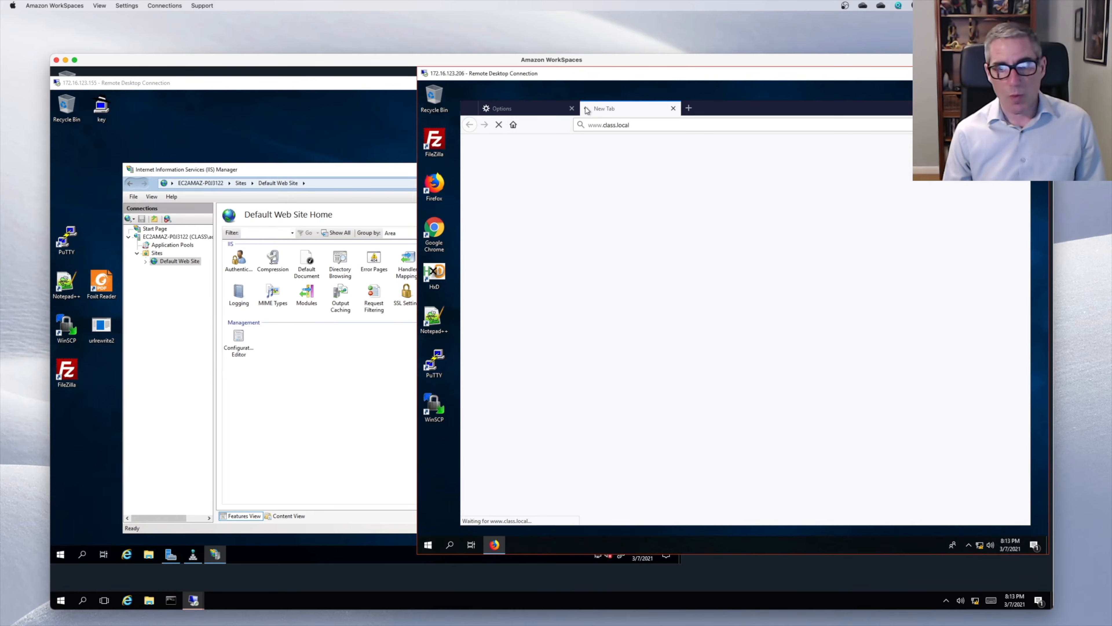
{"action": "left_click", "coordinate": [736, 196]}
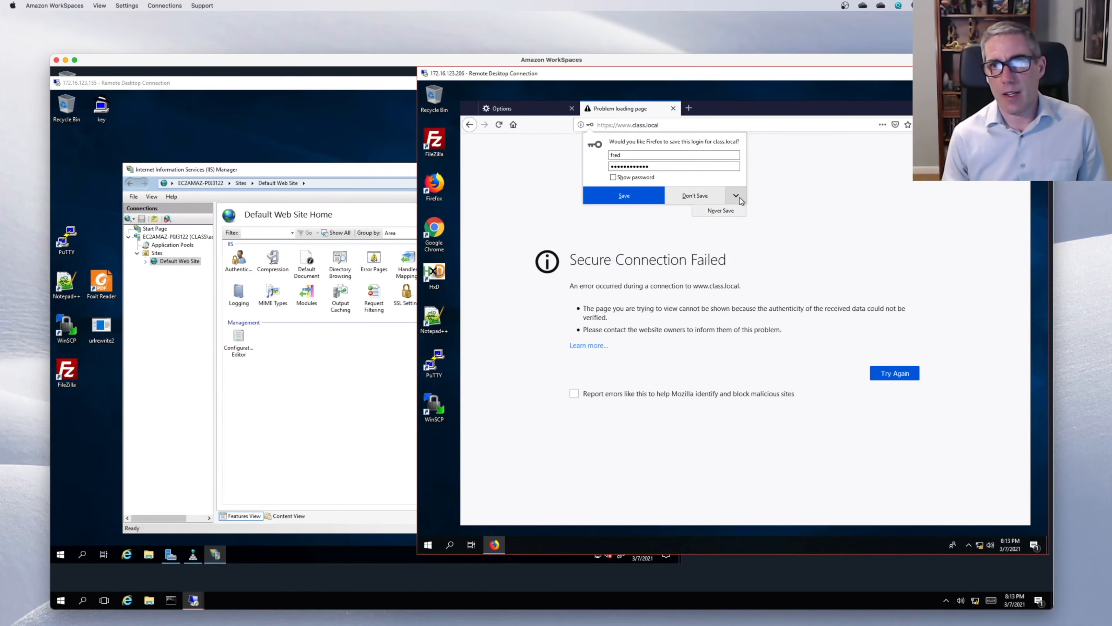
{"action": "left_click", "coordinate": [727, 210]}
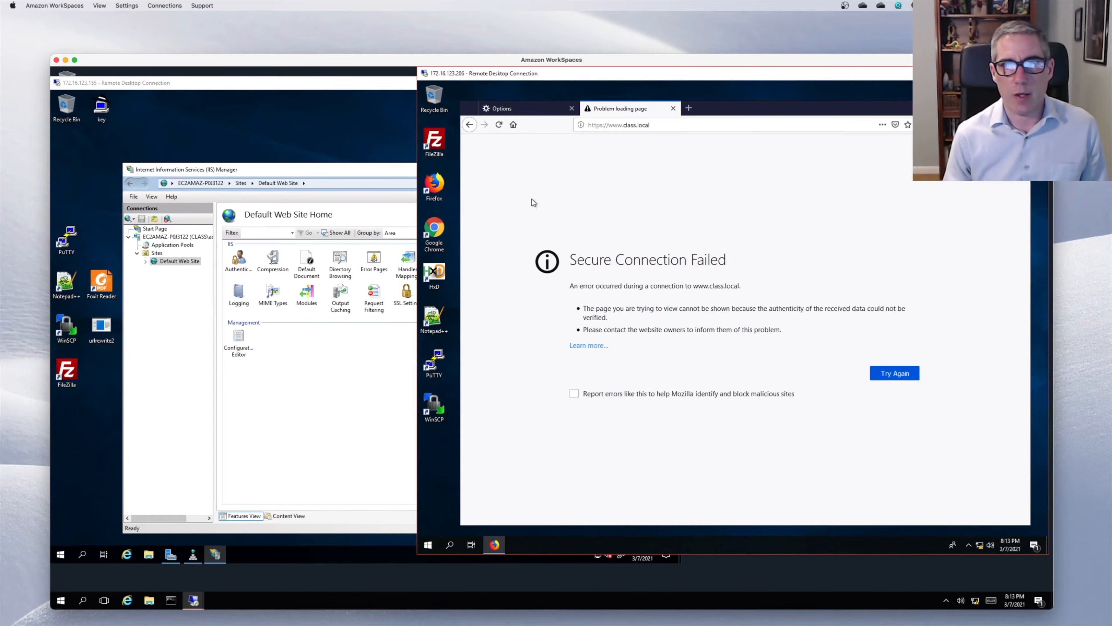
{"action": "left_click", "coordinate": [680, 124]}
{"action": "key", "text": "Return"}
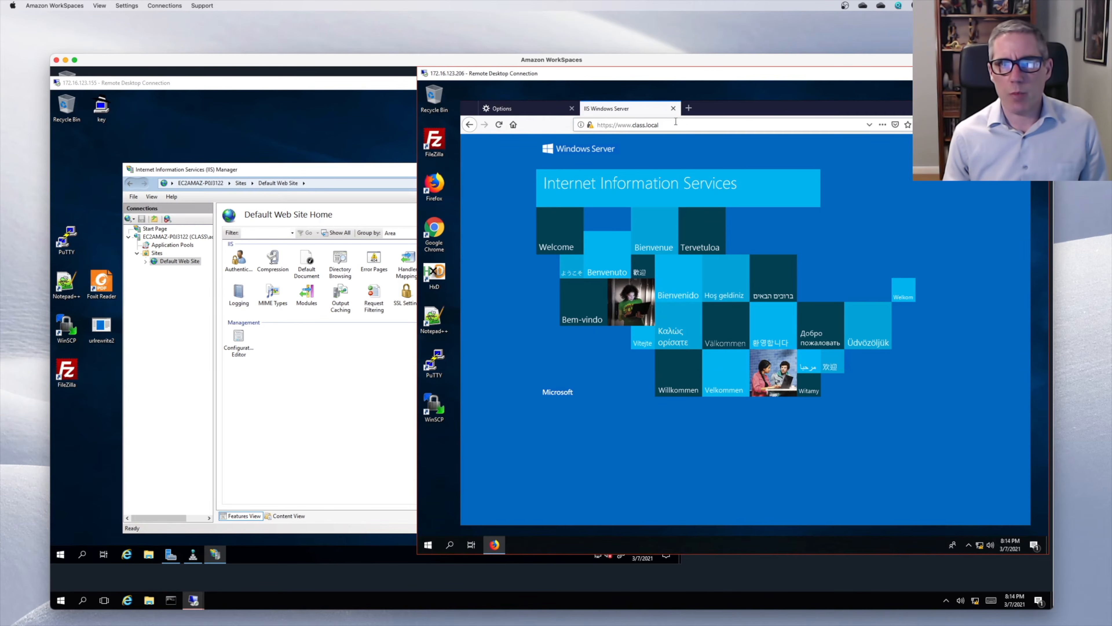
{"action": "left_click", "coordinate": [678, 125]}
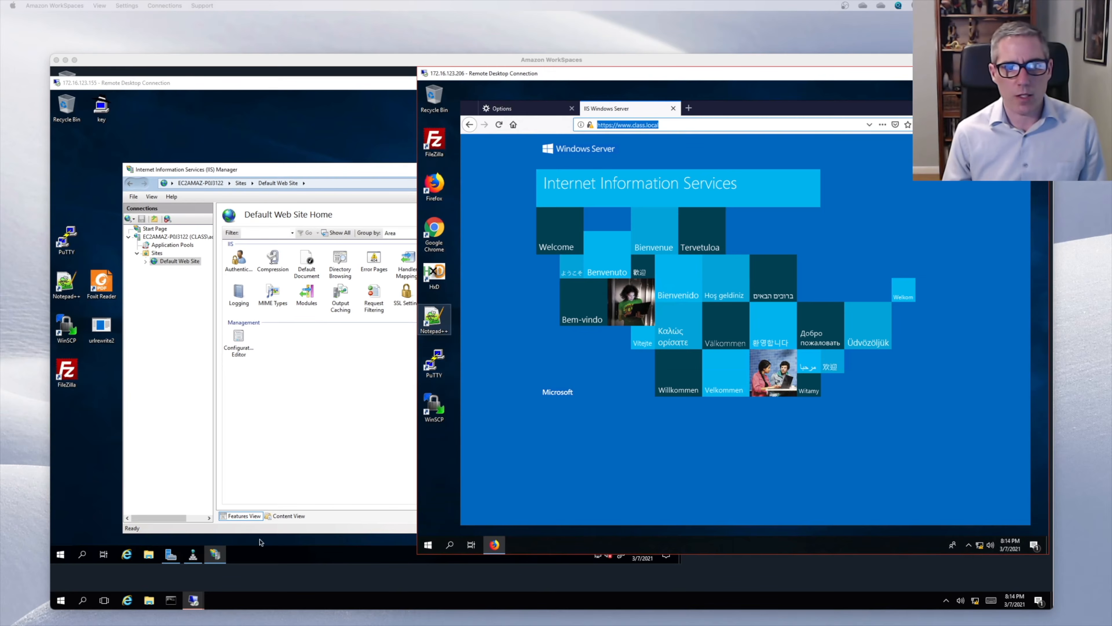
{"action": "left_click", "coordinate": [257, 563]}
- On the domain controller, open Active Directory Users and Computers from Administrative Tools
{"action": "left_click", "coordinate": [61, 554]}
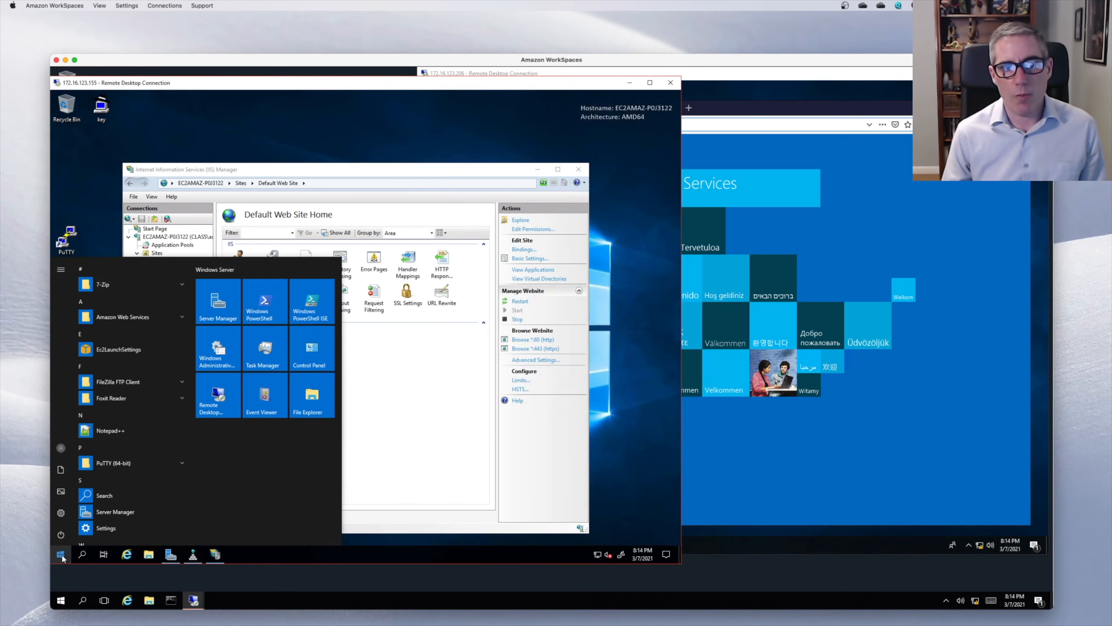
{"action": "scroll", "coordinate": [140, 420], "scroll_direction": "down", "scroll_amount": 5}
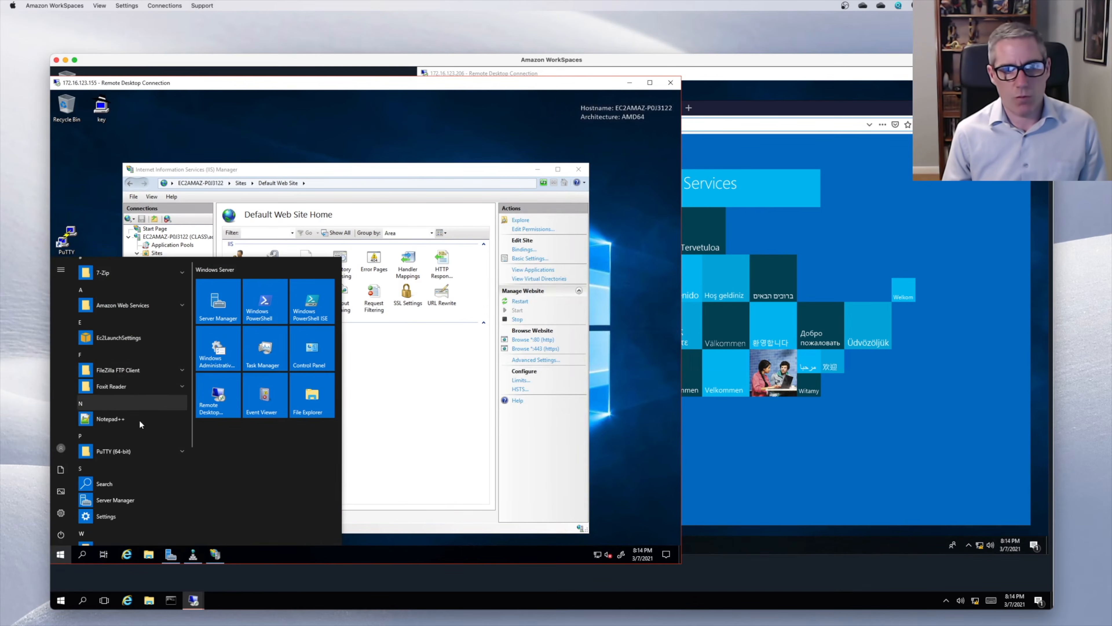
{"action": "left_click", "coordinate": [139, 430]}
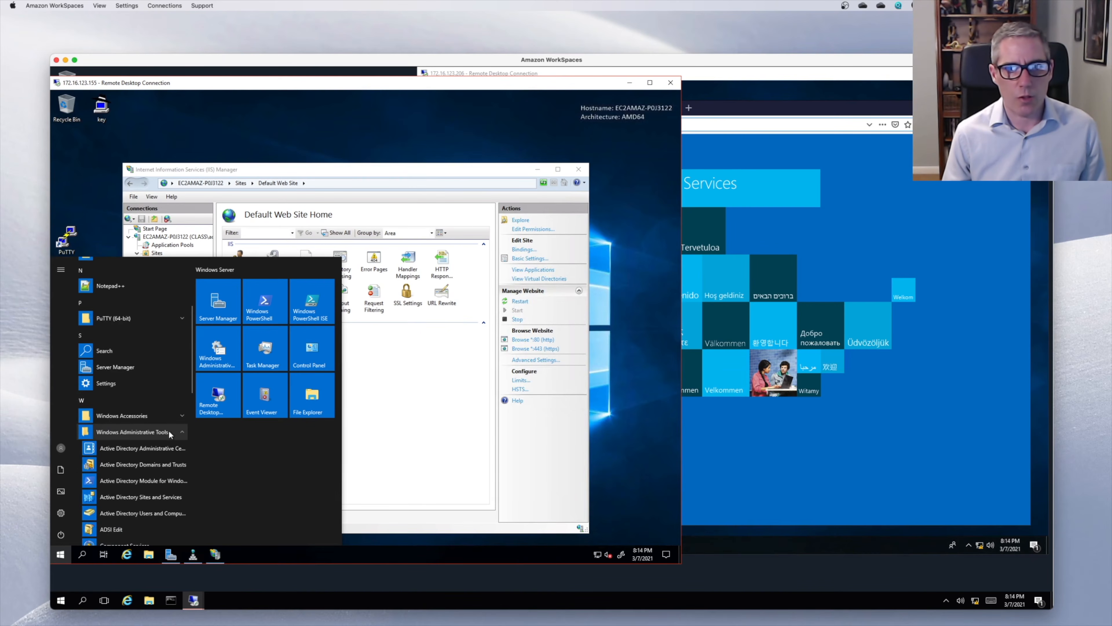
{"action": "scroll", "coordinate": [157, 433], "scroll_direction": "down", "scroll_amount": 5}
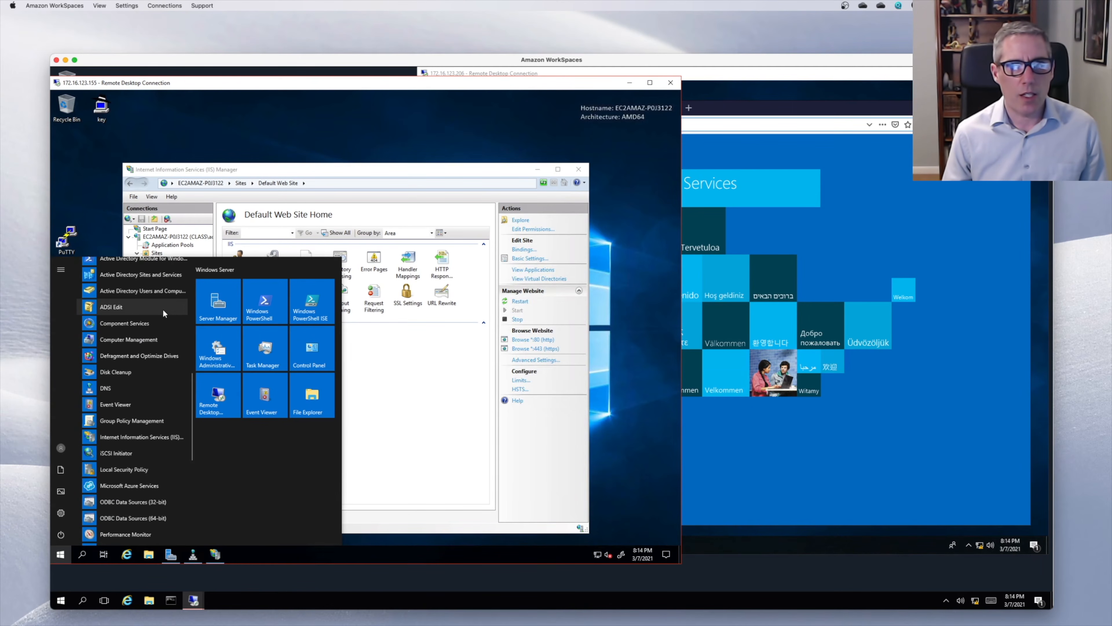
{"action": "left_click", "coordinate": [162, 294]}
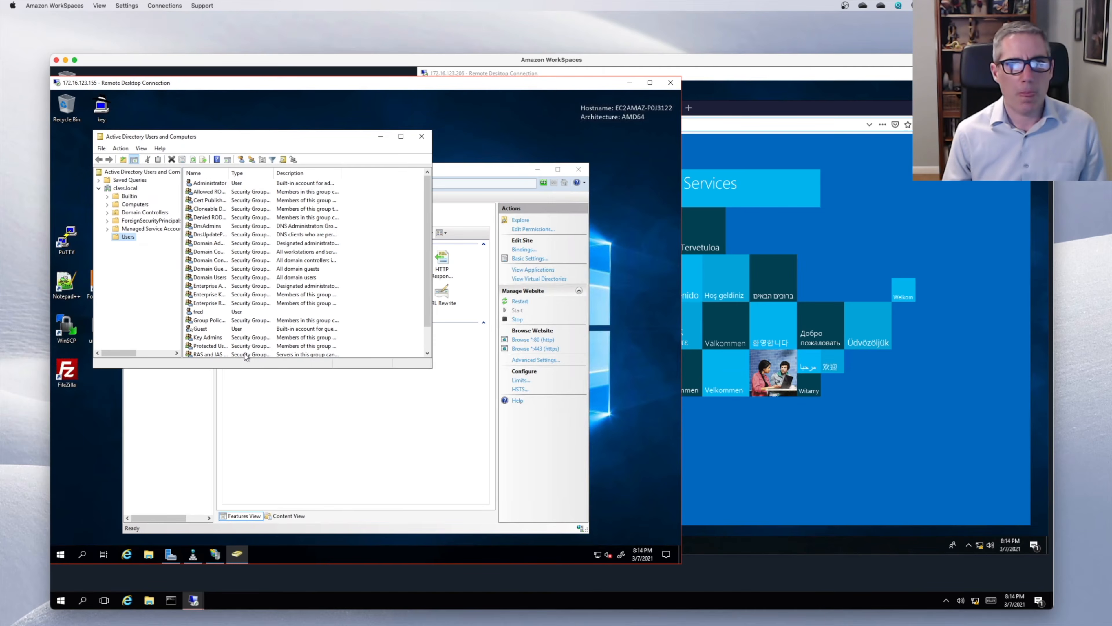
- Start a new user in the class.local Users container and enter the user's name
{"action": "right_click", "coordinate": [127, 236]}
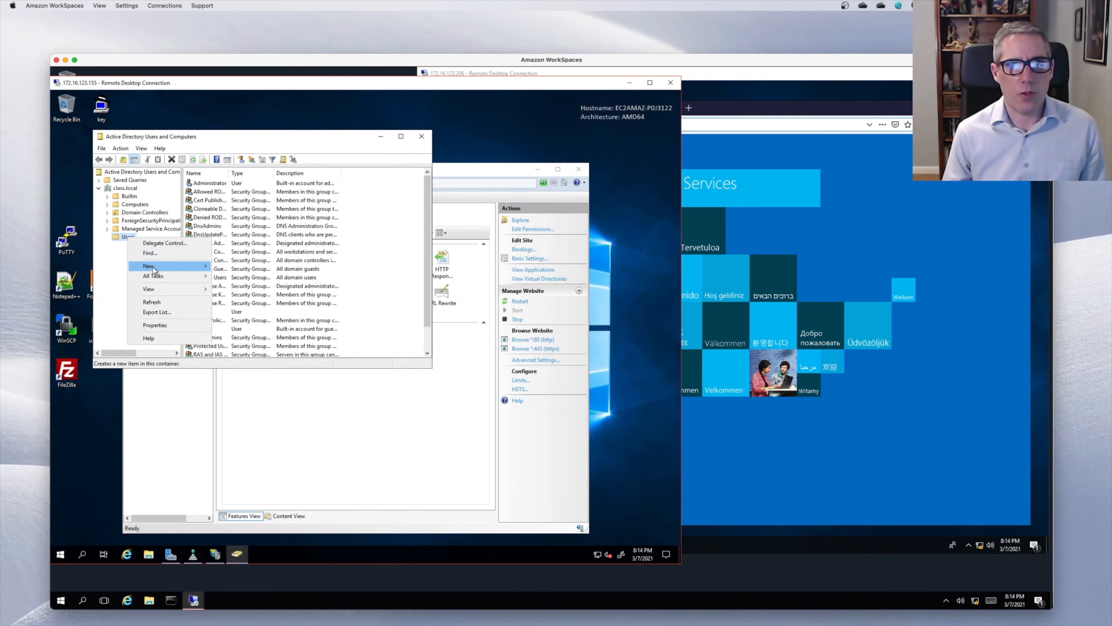
{"action": "mouse_move", "coordinate": [151, 266]}
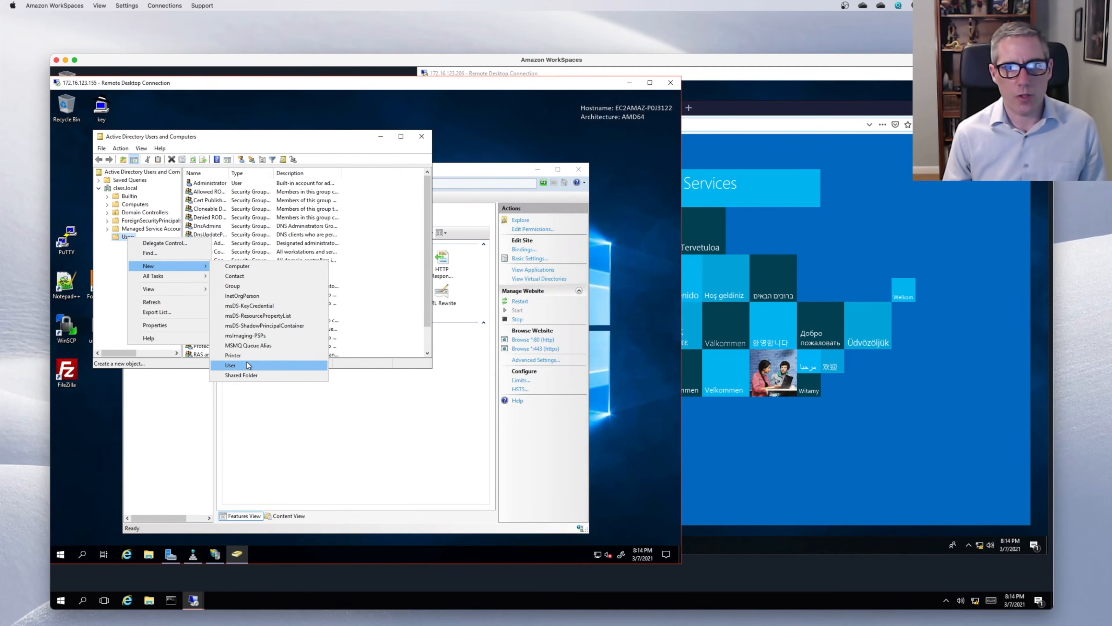
{"action": "left_click", "coordinate": [235, 365]}
{"action": "type", "text": "bill"}
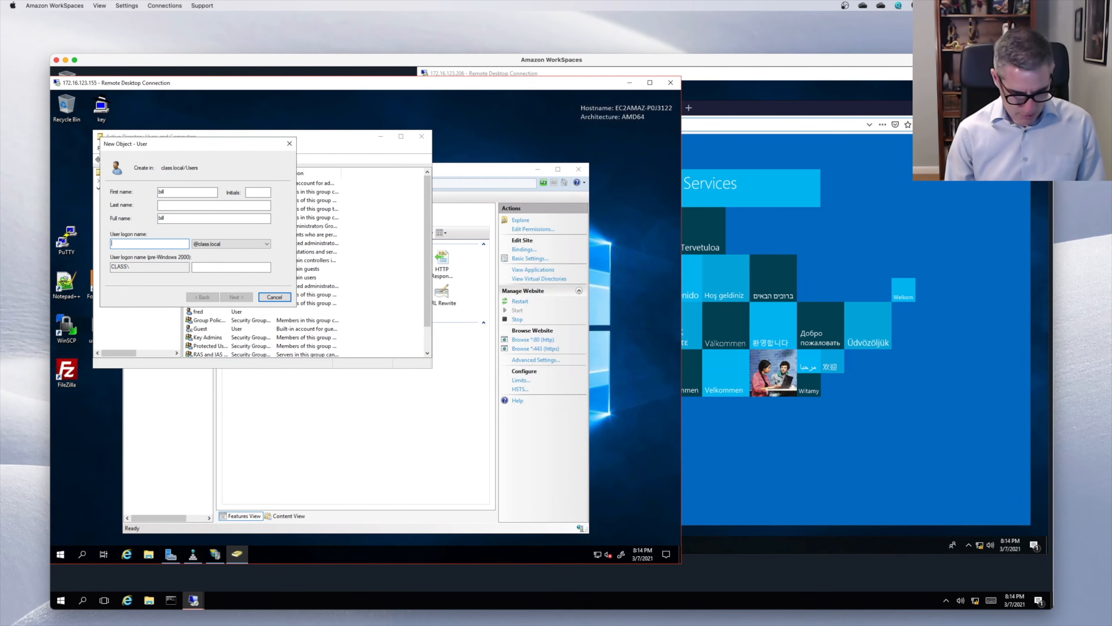
{"action": "type", "text": "bill"}
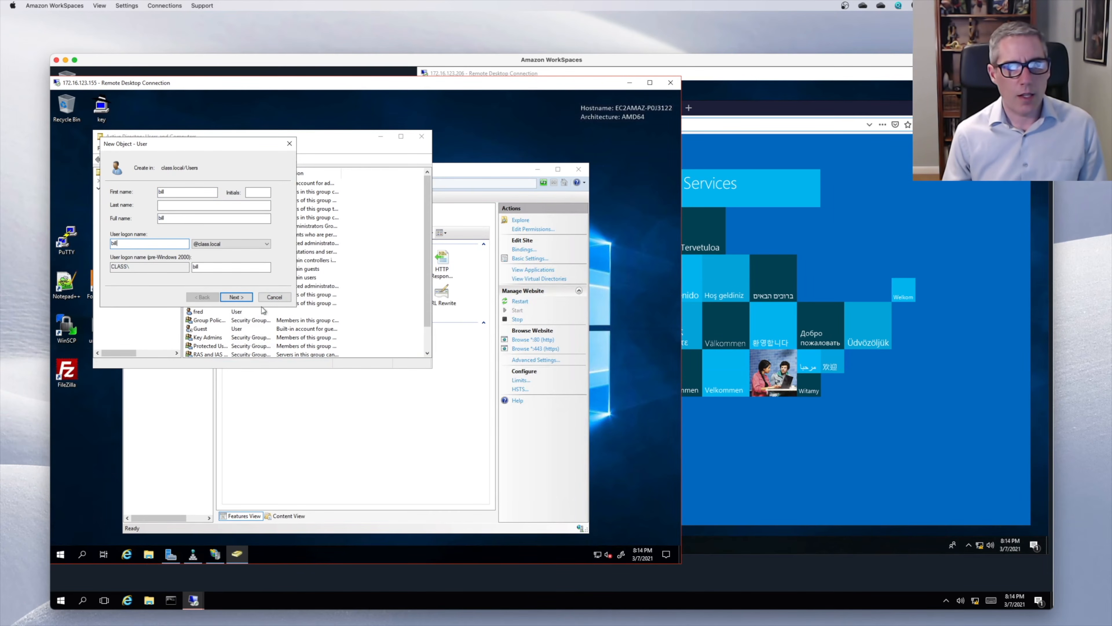
{"action": "left_click", "coordinate": [236, 297]}
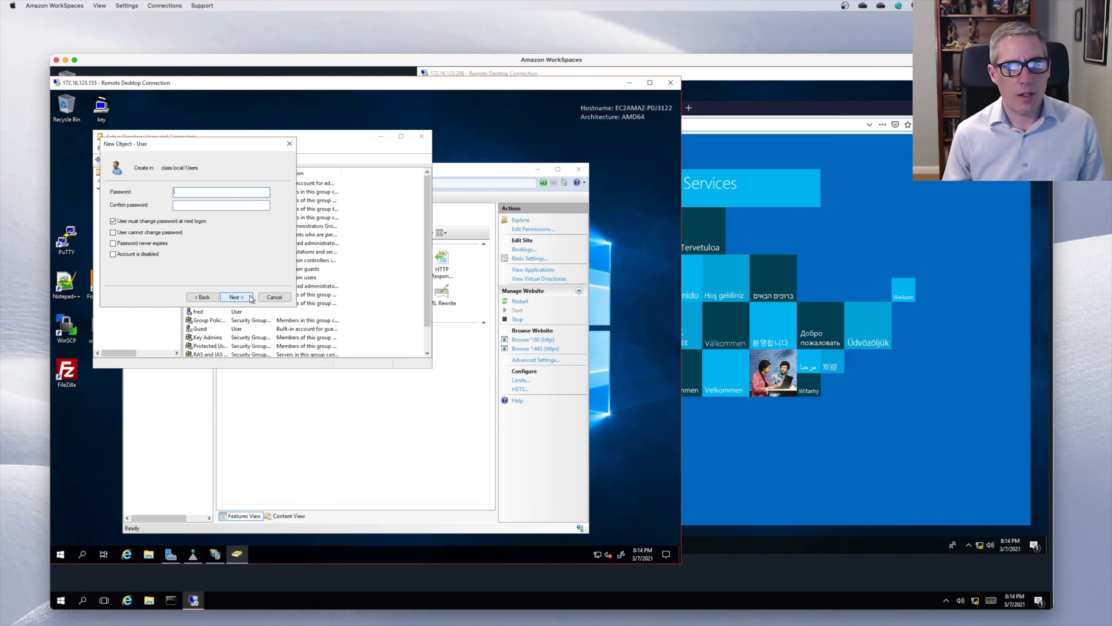
- Set the password as unchangeable and never expiring, with no change at next logon, and finish
{"action": "left_click", "coordinate": [165, 221]}
{"action": "left_click", "coordinate": [124, 232]}
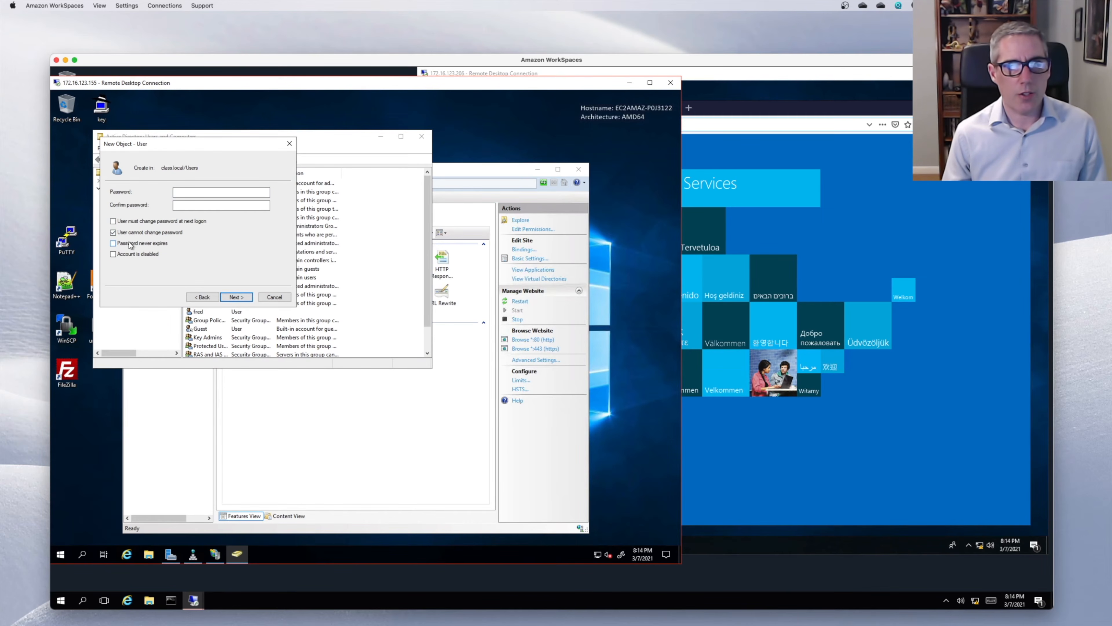
{"action": "left_click", "coordinate": [131, 244]}
{"action": "left_click", "coordinate": [199, 190]}
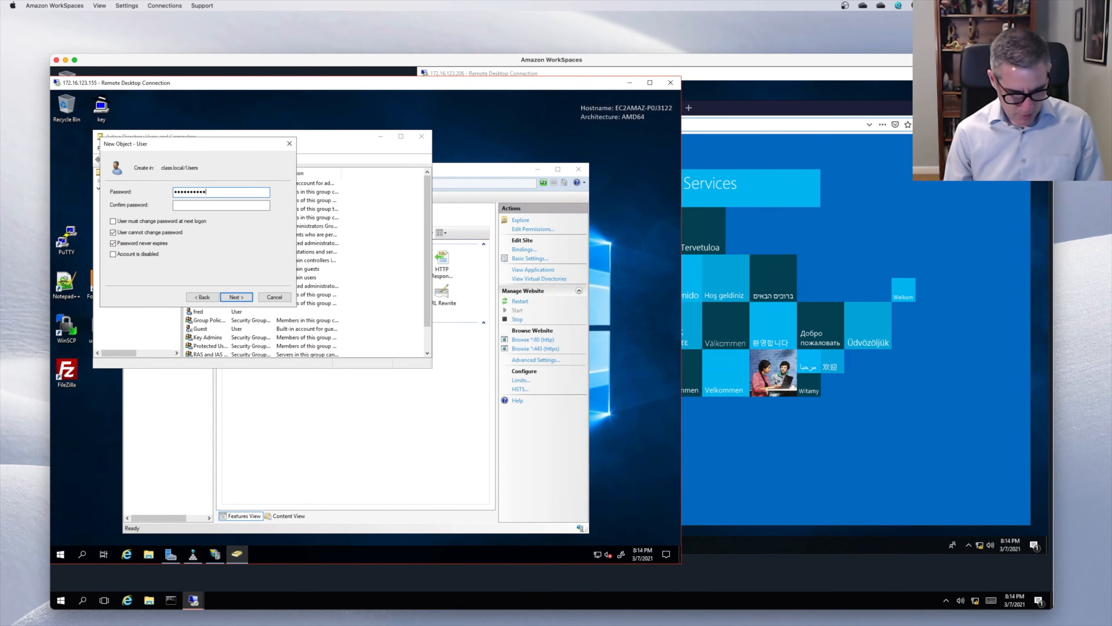
{"action": "key", "text": "Tab"}
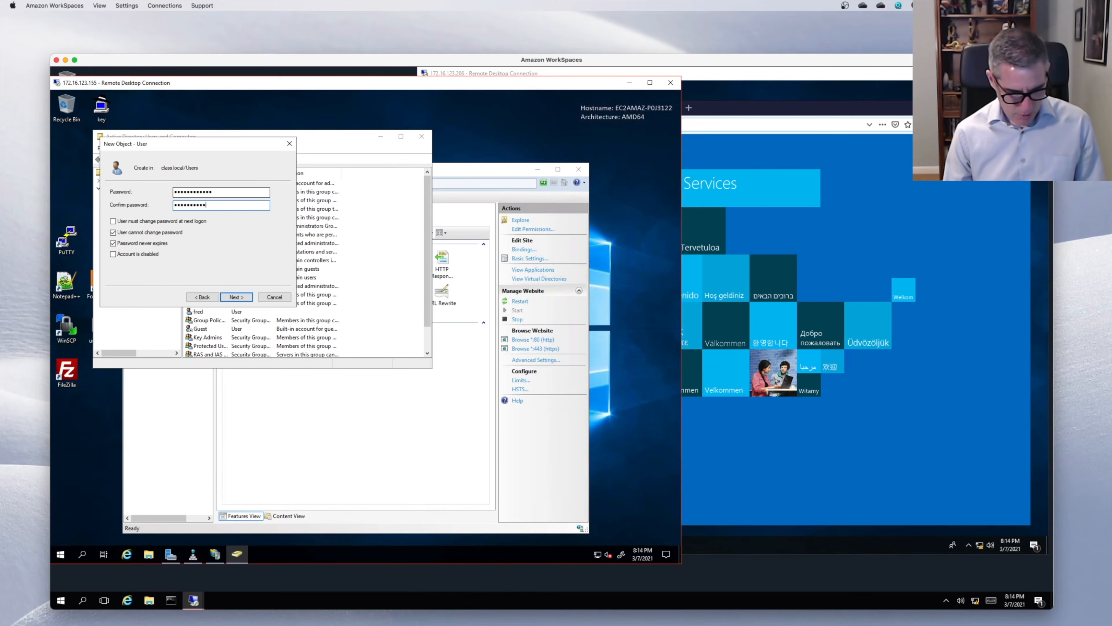
{"action": "key", "text": "Return"}
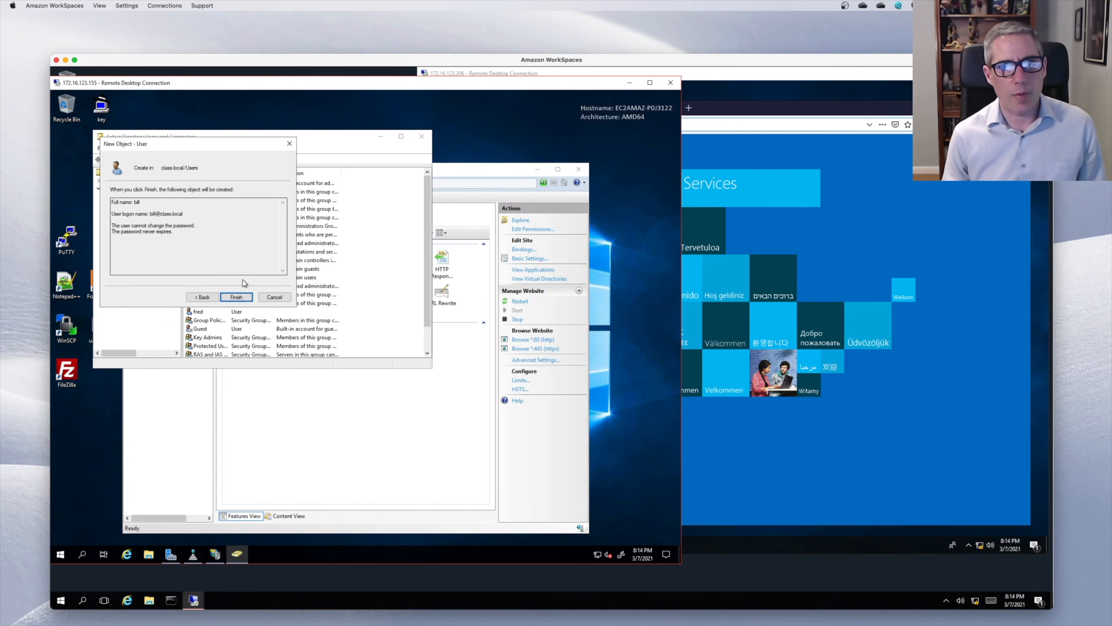
{"action": "left_click", "coordinate": [239, 297]}
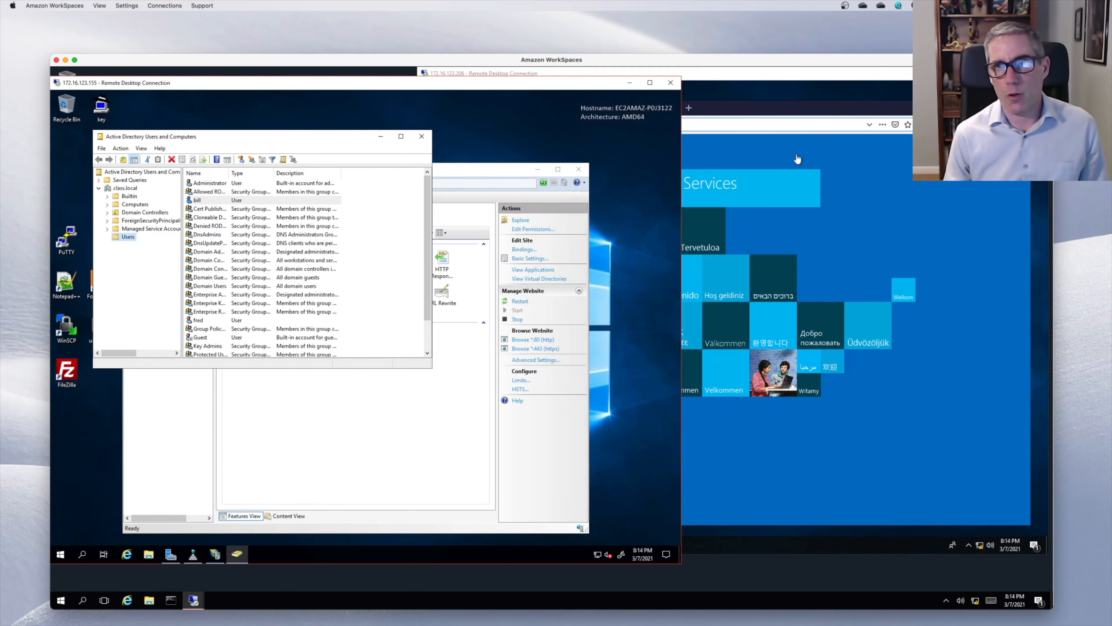
{"action": "left_click", "coordinate": [797, 159]}
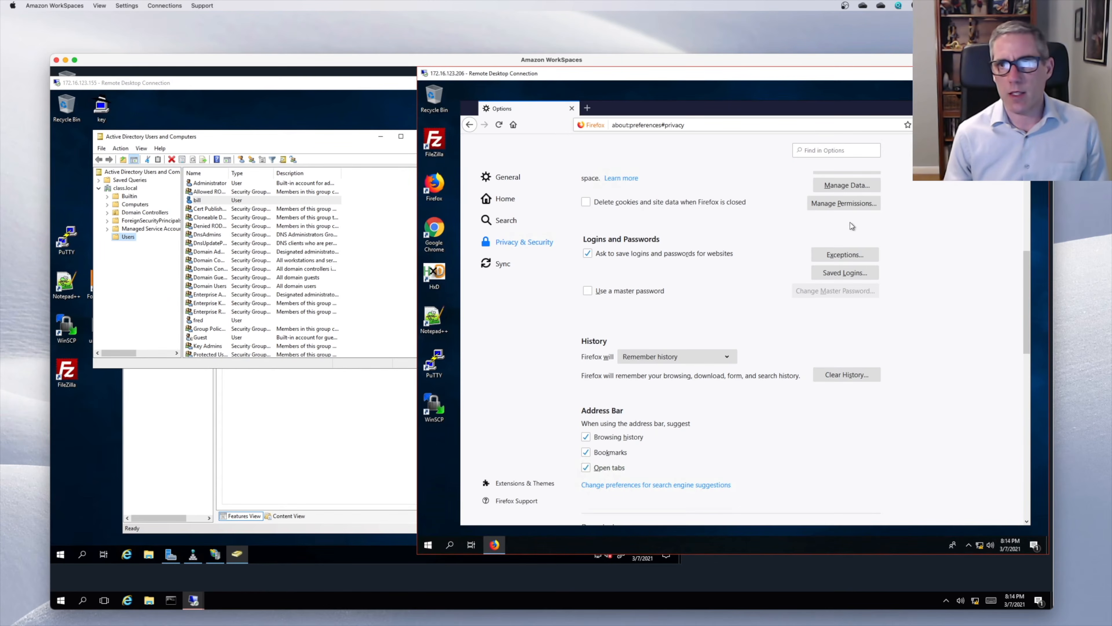
{"action": "left_click", "coordinate": [845, 373]}
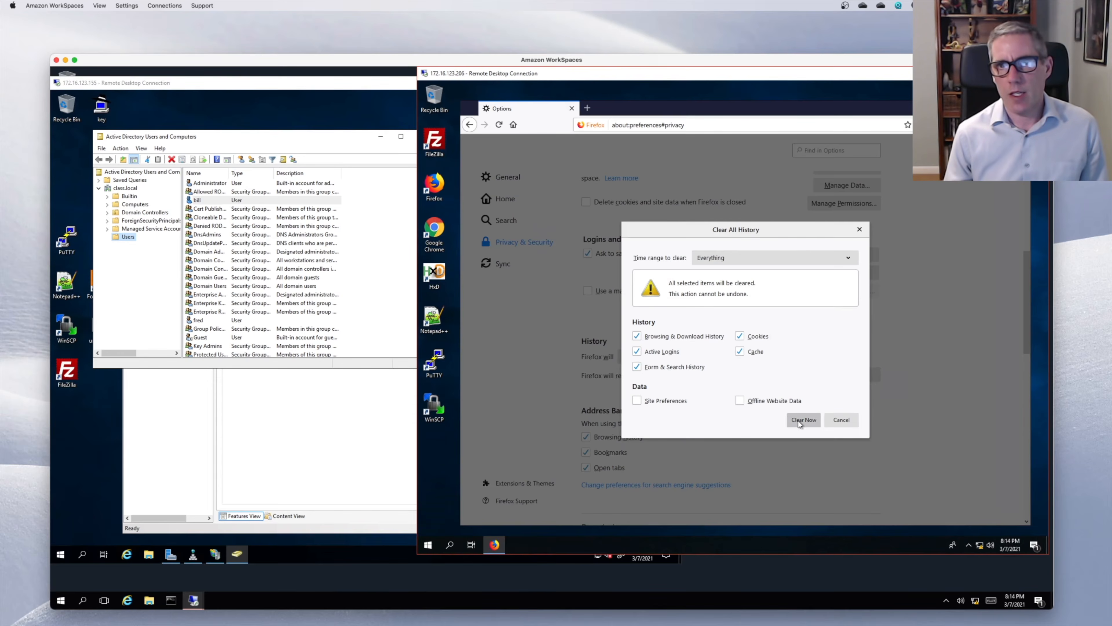
{"action": "left_click", "coordinate": [801, 420]}
{"action": "left_click", "coordinate": [587, 107]}
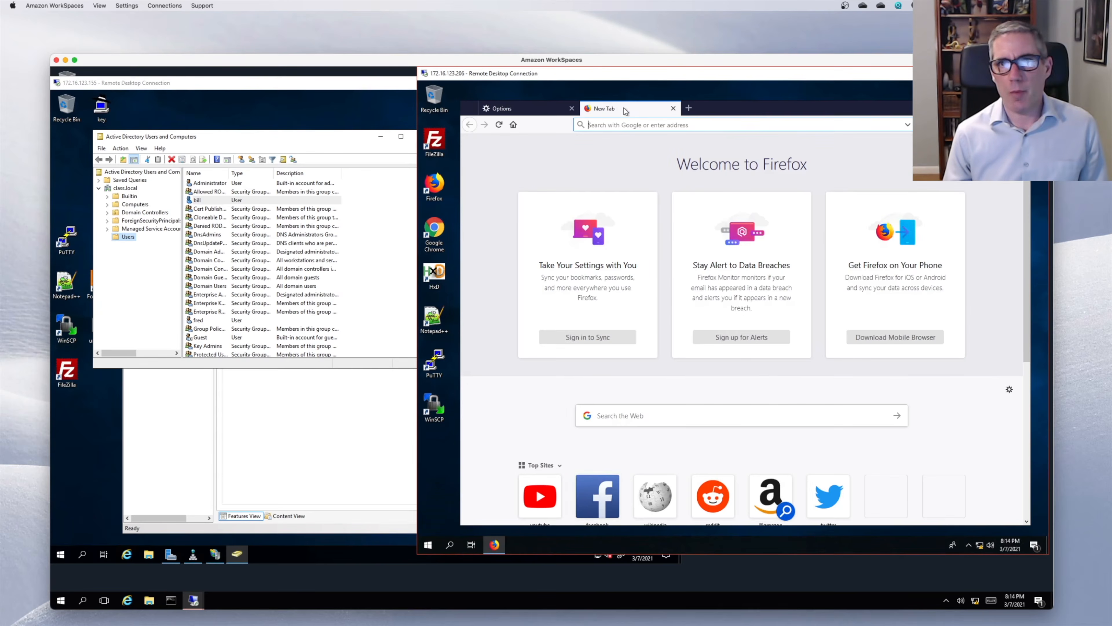
{"action": "type", "text": "www."}
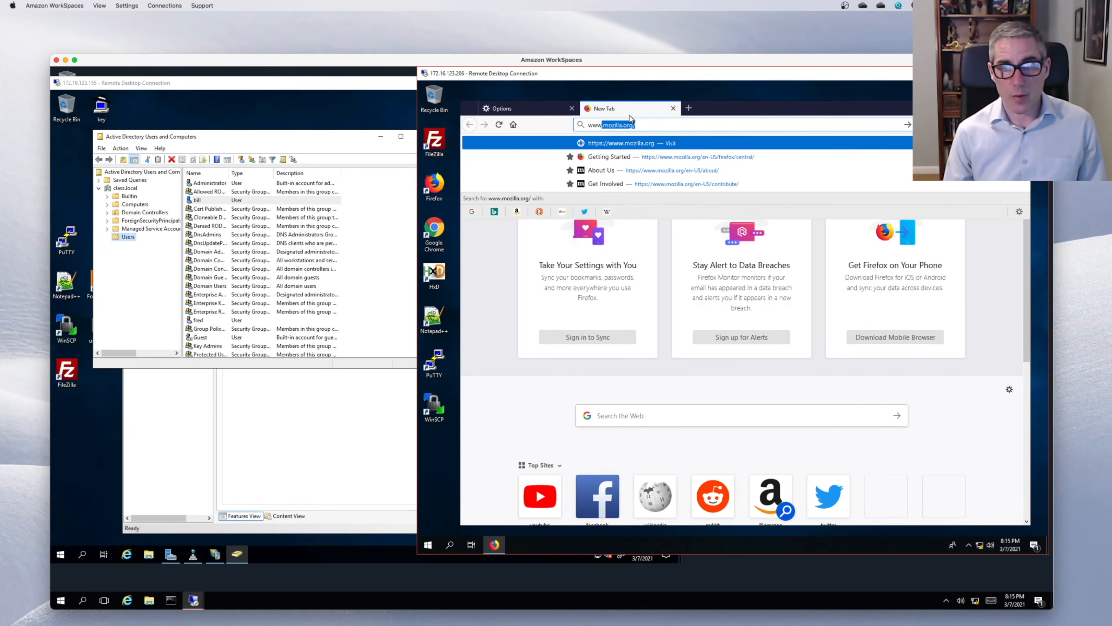
{"action": "type", "text": "class.lo"}
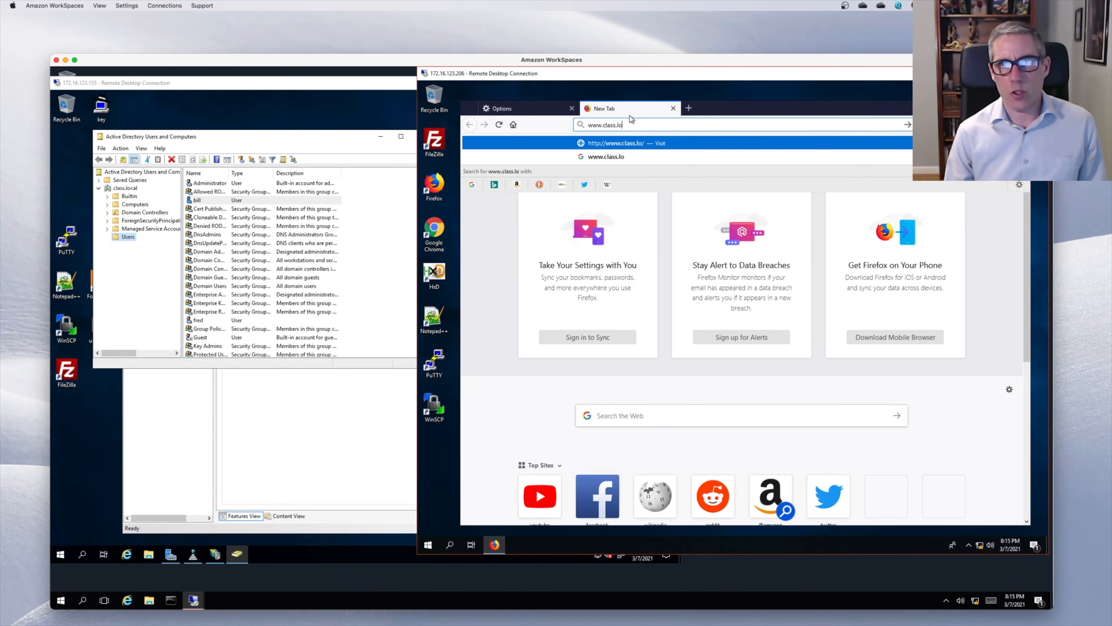
{"action": "type", "text": "cal"}
{"action": "key", "text": "Return"}
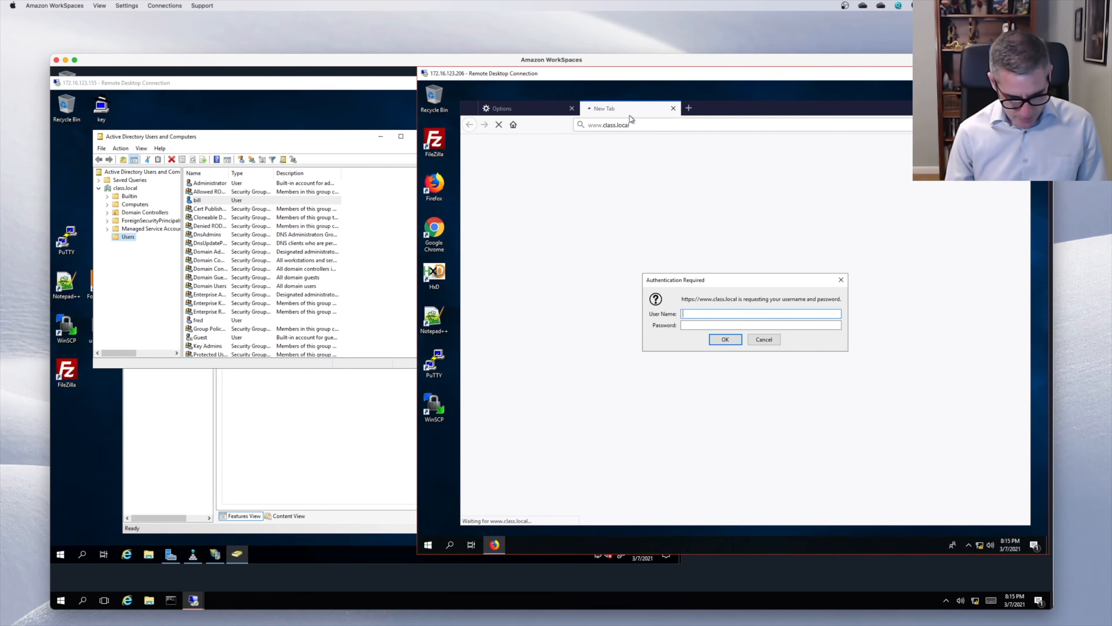
- Enter the new domain user's username and password in the authentication prompt
{"action": "type", "text": "bill"}
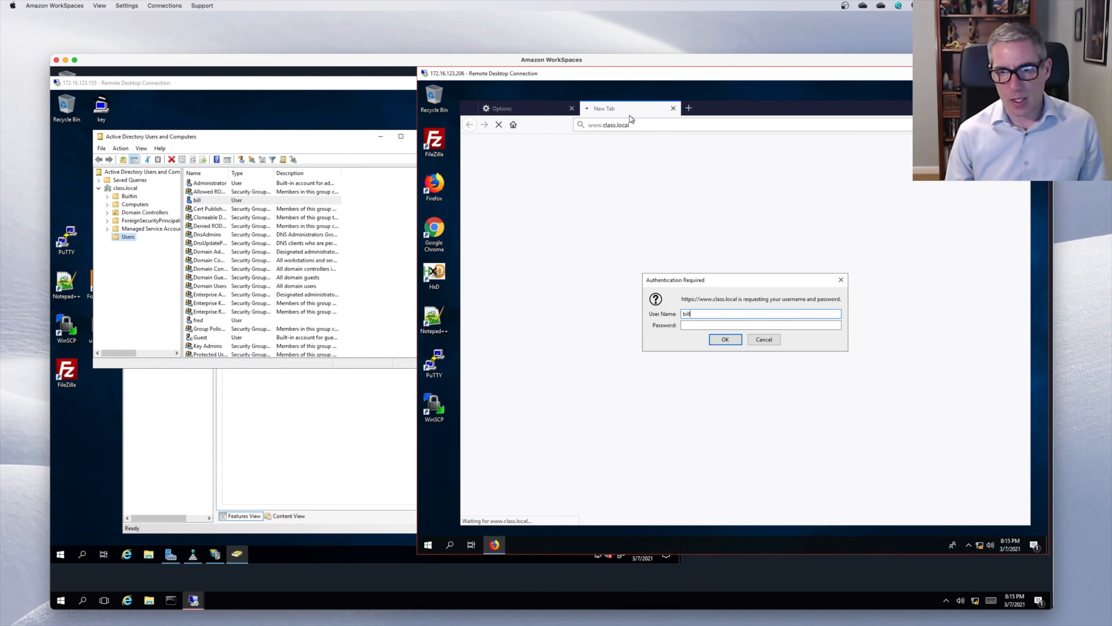
{"action": "key", "text": "Tab"}
{"action": "type", "text": "•••••"}
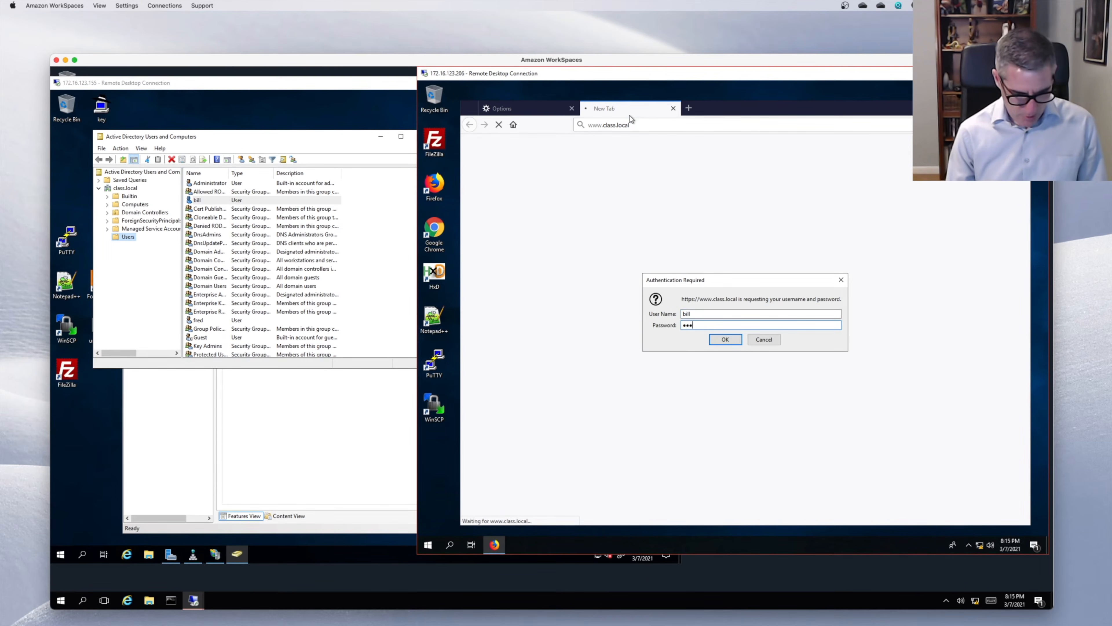
{"action": "type", "text": "•••••"}
{"action": "key", "text": "Return"}
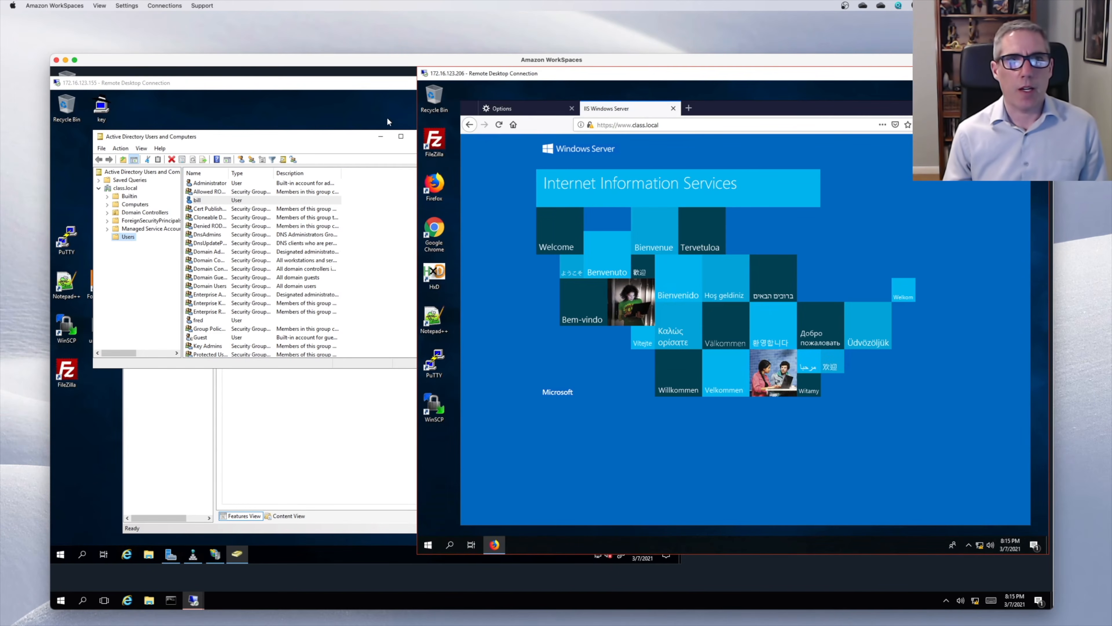
- Explore the Default Web Site's files, go up to C:\inetpub, and open wwwroot's Properties
{"action": "left_click", "coordinate": [336, 397]}
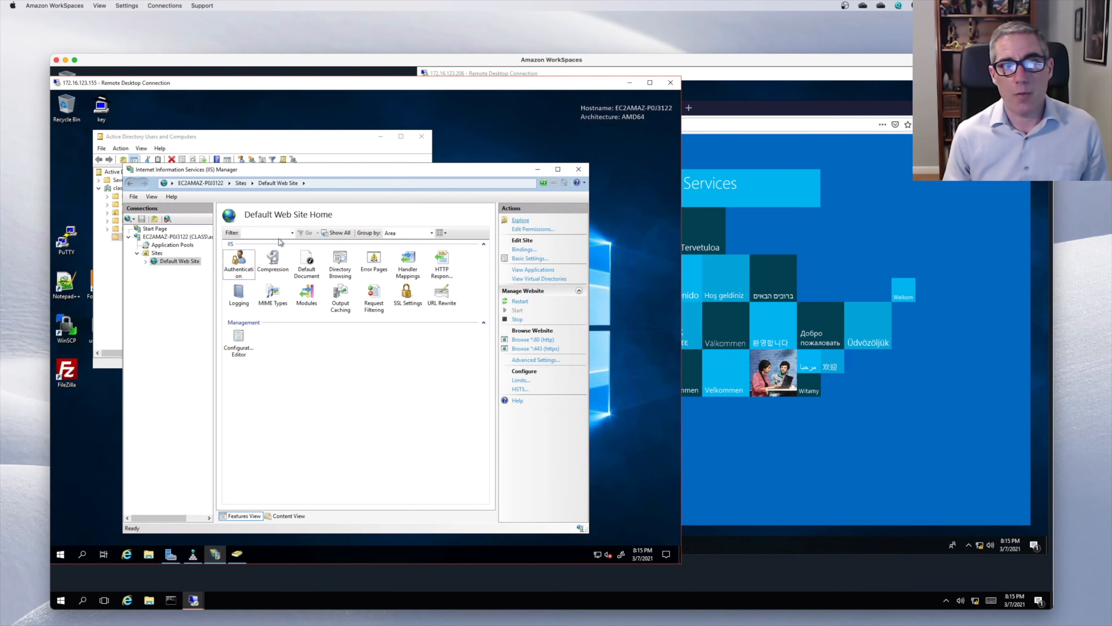
{"action": "left_click", "coordinate": [169, 262]}
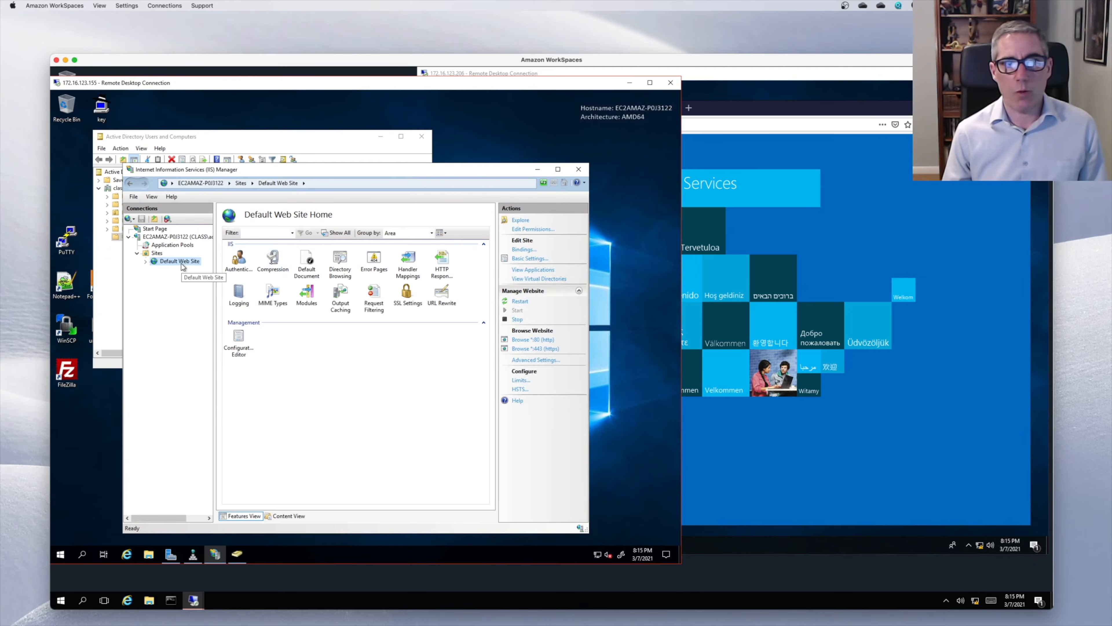
{"action": "left_click", "coordinate": [518, 220]}
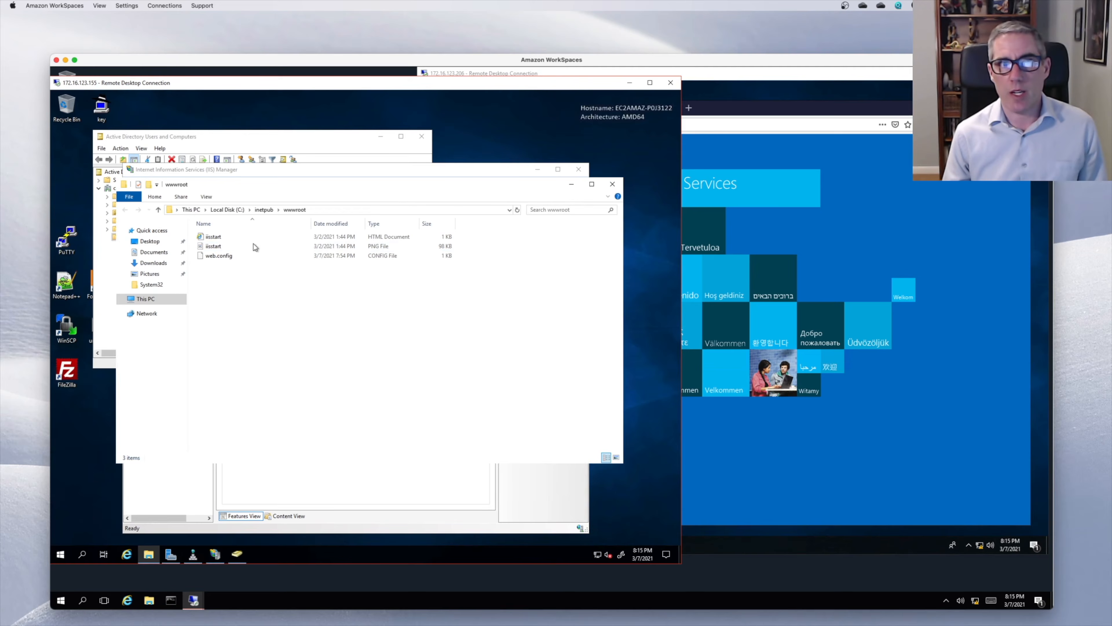
{"action": "left_click", "coordinate": [261, 210]}
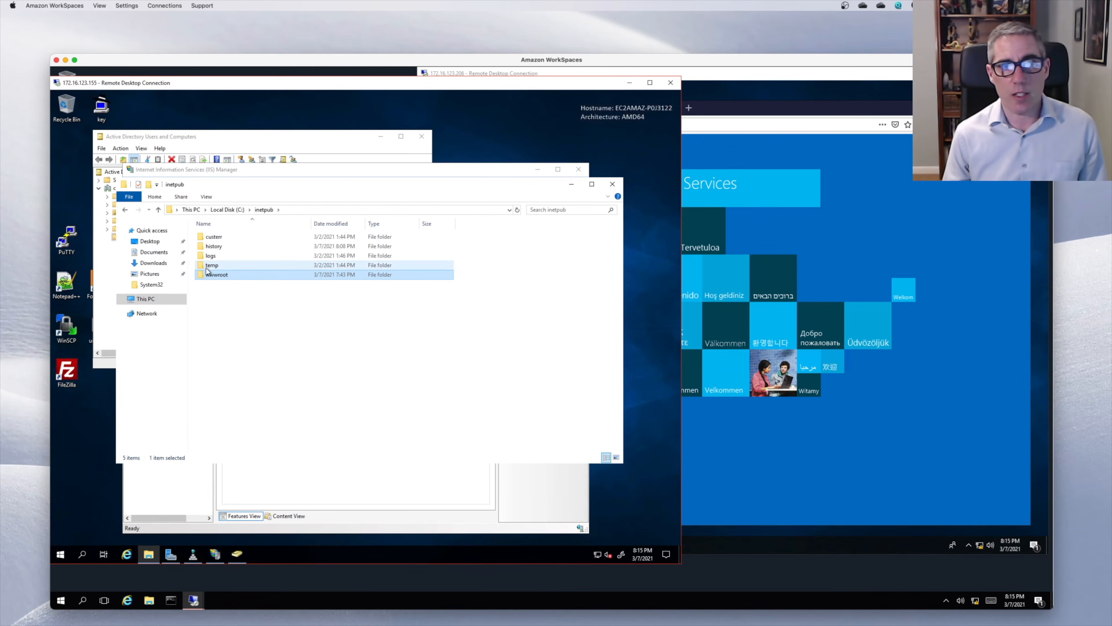
{"action": "right_click", "coordinate": [210, 274]}
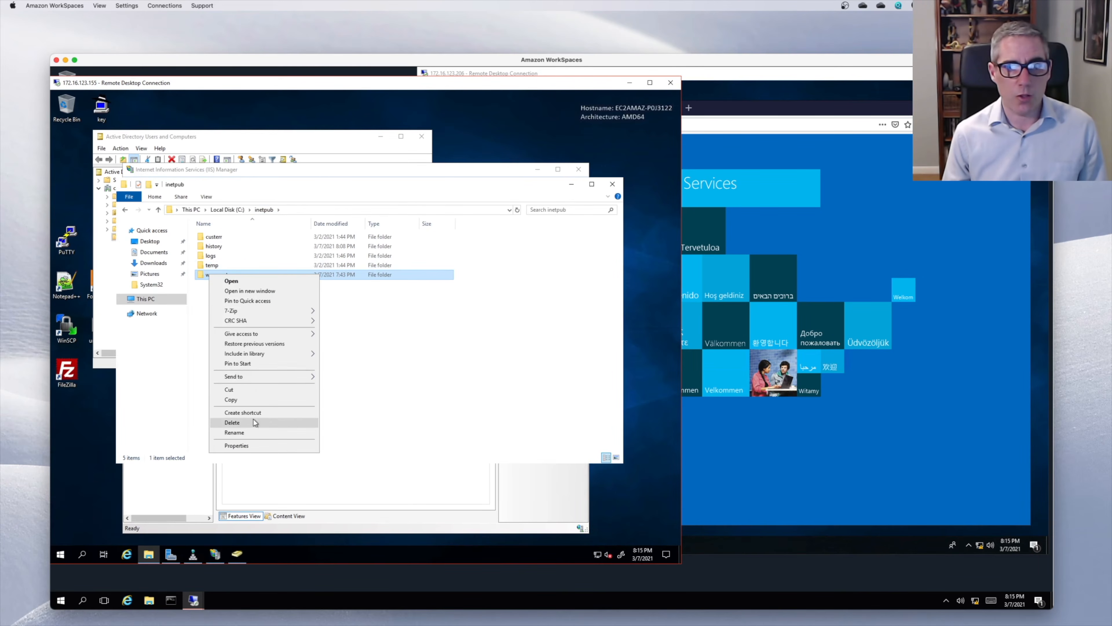
{"action": "left_click", "coordinate": [251, 445]}
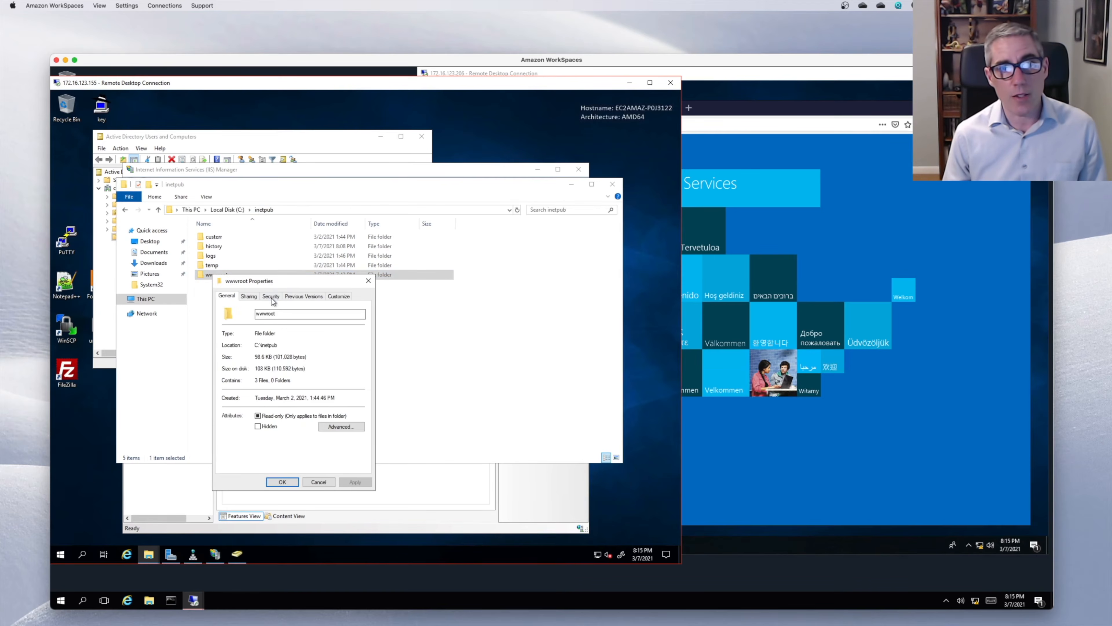
- View the Users group's permissions on wwwroot's Security tab
{"action": "left_click", "coordinate": [271, 296]}
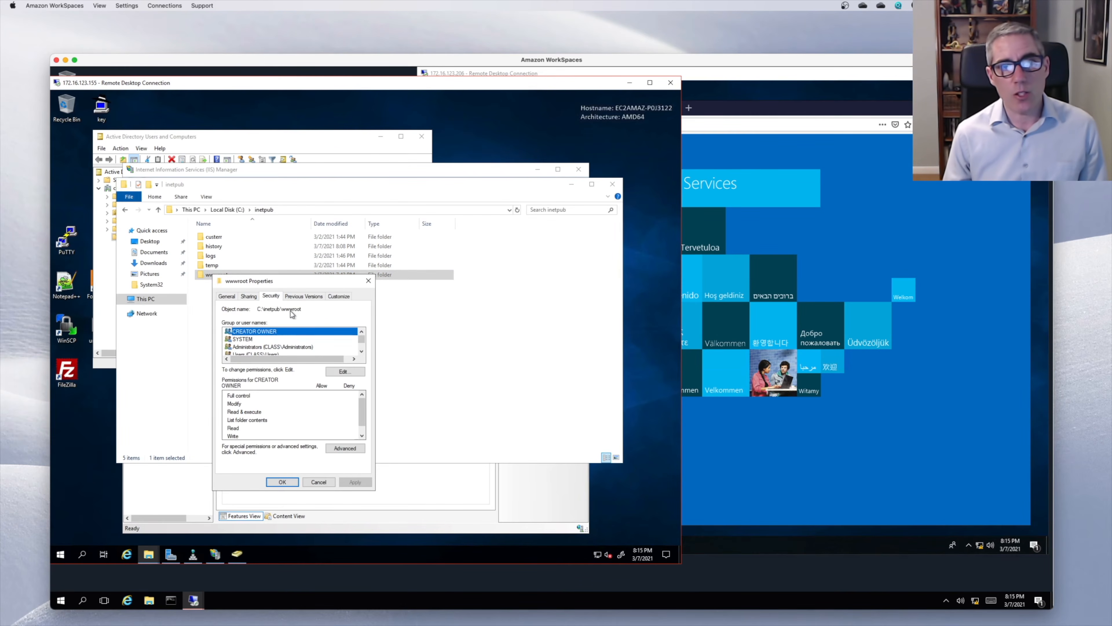
{"action": "left_click", "coordinate": [362, 351]}
{"action": "left_click", "coordinate": [362, 351]}
{"action": "left_click", "coordinate": [326, 342]}
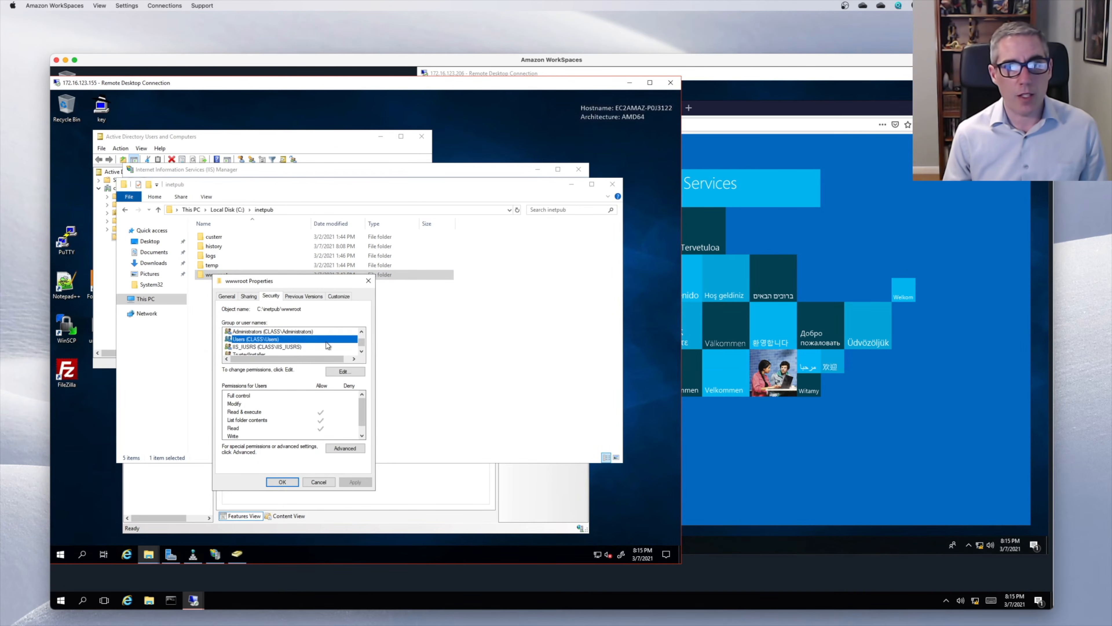
- Try removing the Users group, get refused because it's inherited, then open Advanced security settings
{"action": "left_click", "coordinate": [335, 371]}
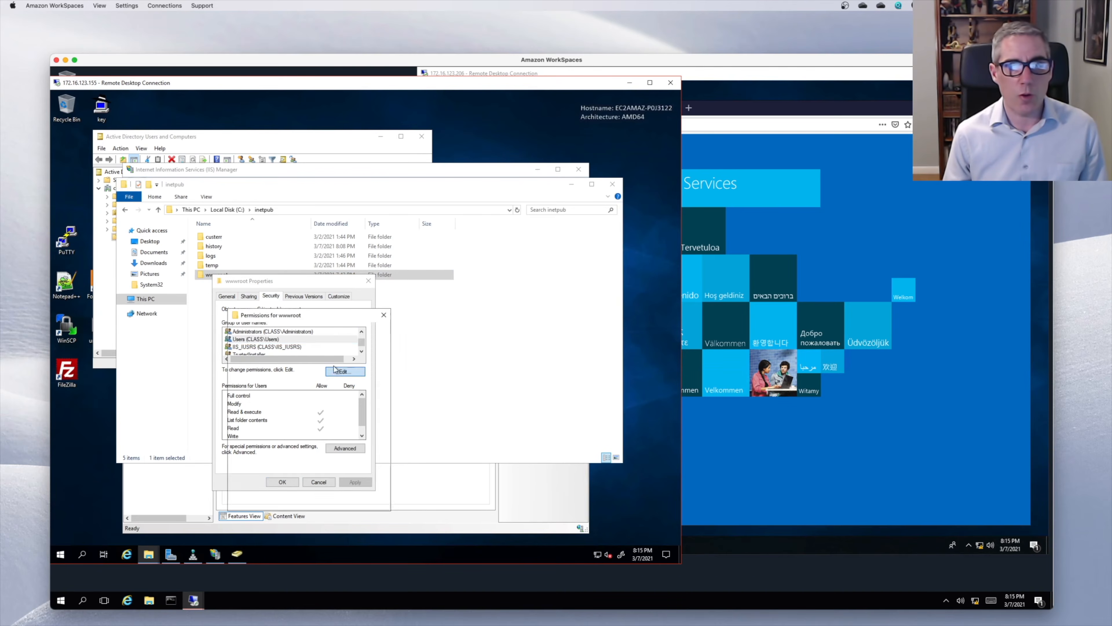
{"action": "left_click", "coordinate": [304, 390]}
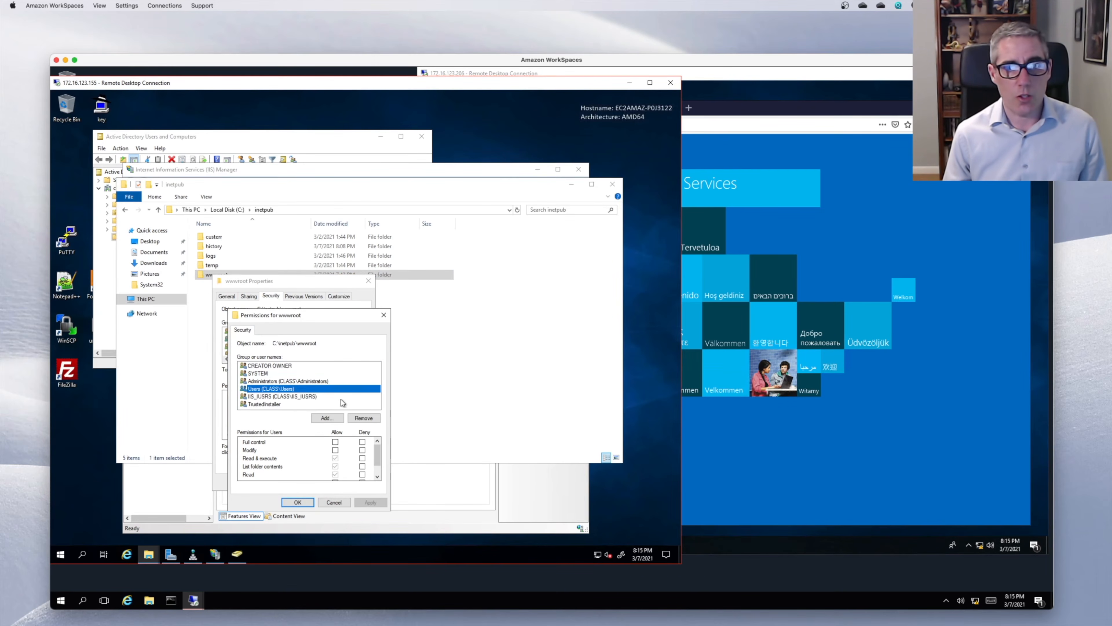
{"action": "left_click", "coordinate": [364, 418]}
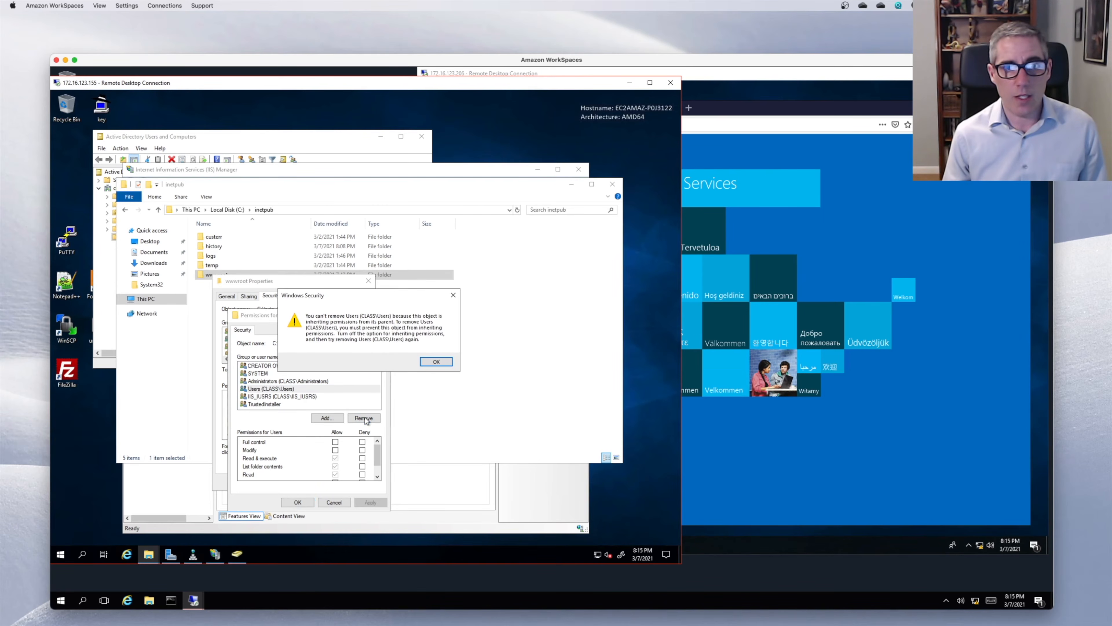
{"action": "left_click", "coordinate": [437, 362]}
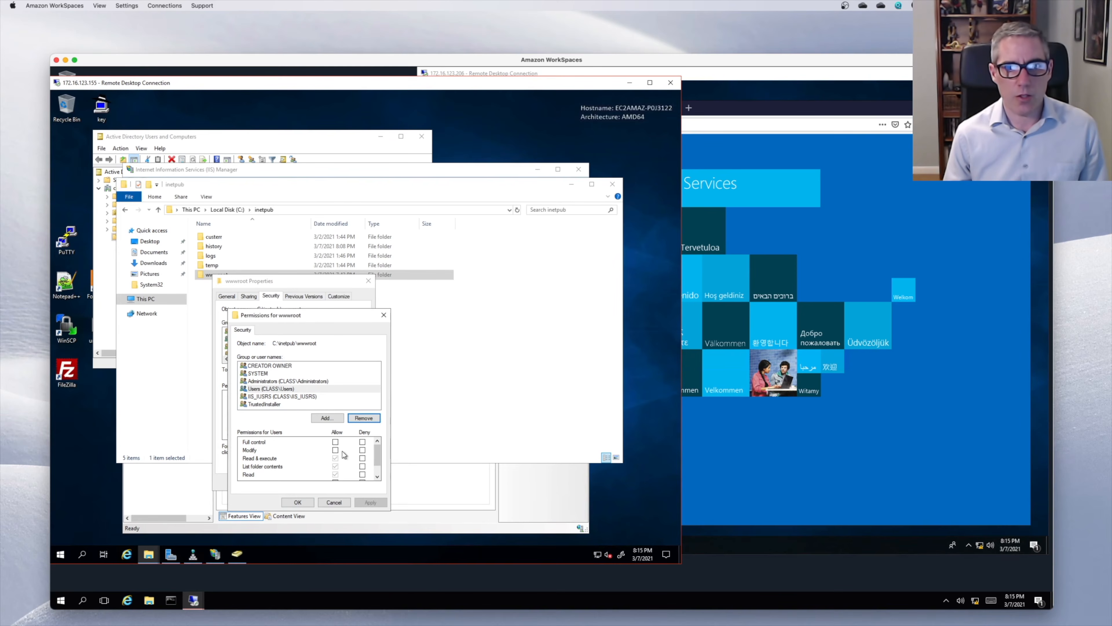
{"action": "left_click", "coordinate": [335, 504]}
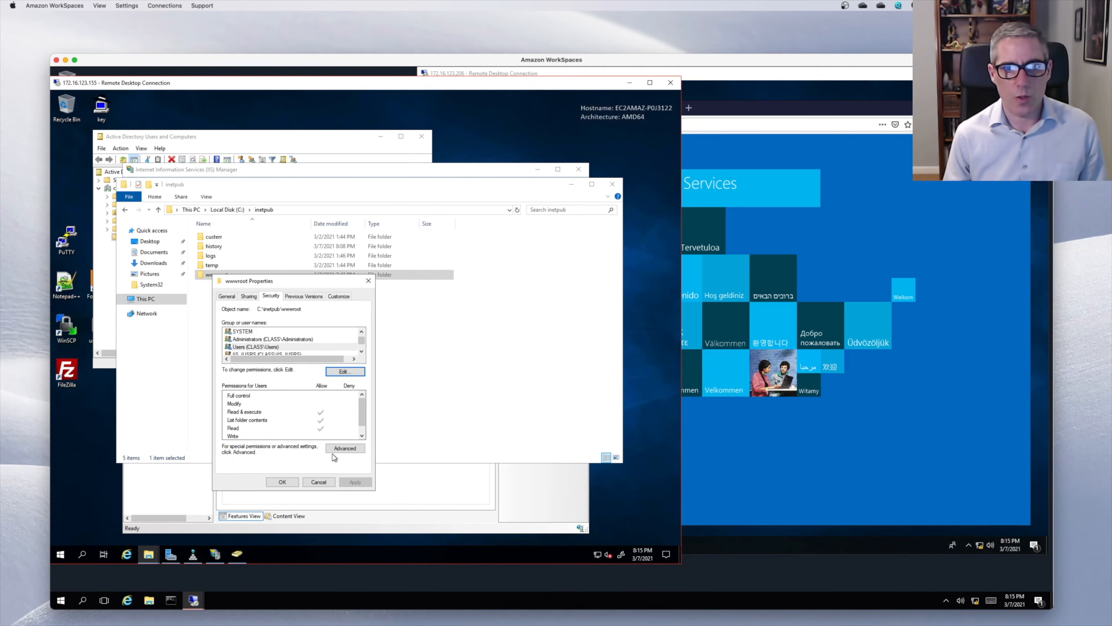
{"action": "left_click", "coordinate": [334, 450]}
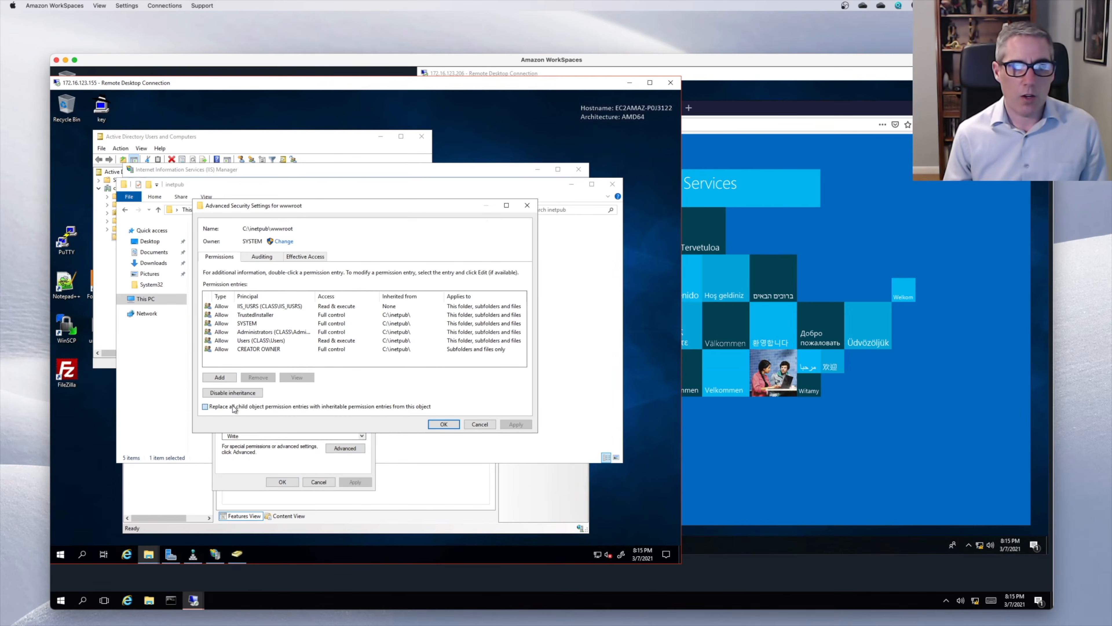
- Disable inheritance converting entries to explicit, replace child entries, and remove the Users group
{"action": "left_click", "coordinate": [234, 407]}
{"action": "left_click", "coordinate": [230, 393]}
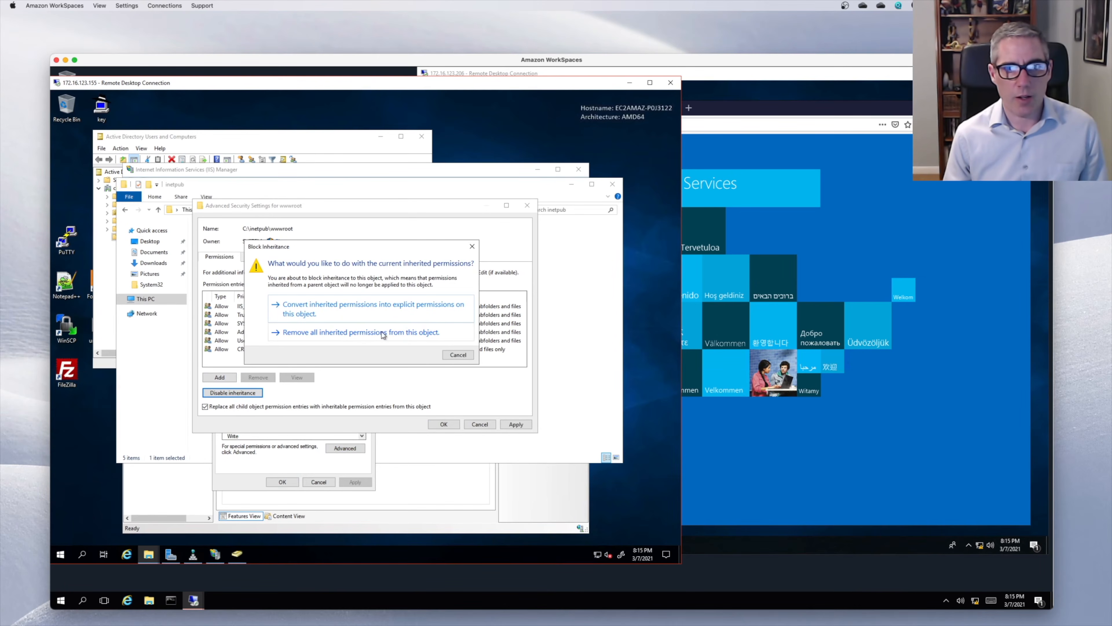
{"action": "left_click", "coordinate": [348, 307]}
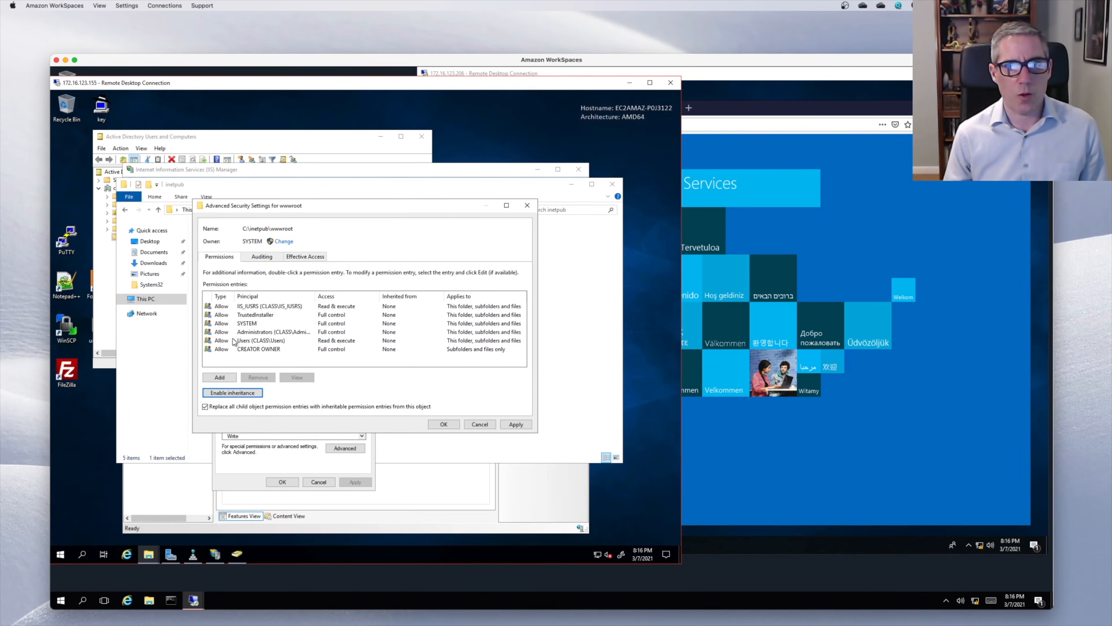
{"action": "left_click", "coordinate": [252, 341]}
{"action": "left_click", "coordinate": [258, 377]}
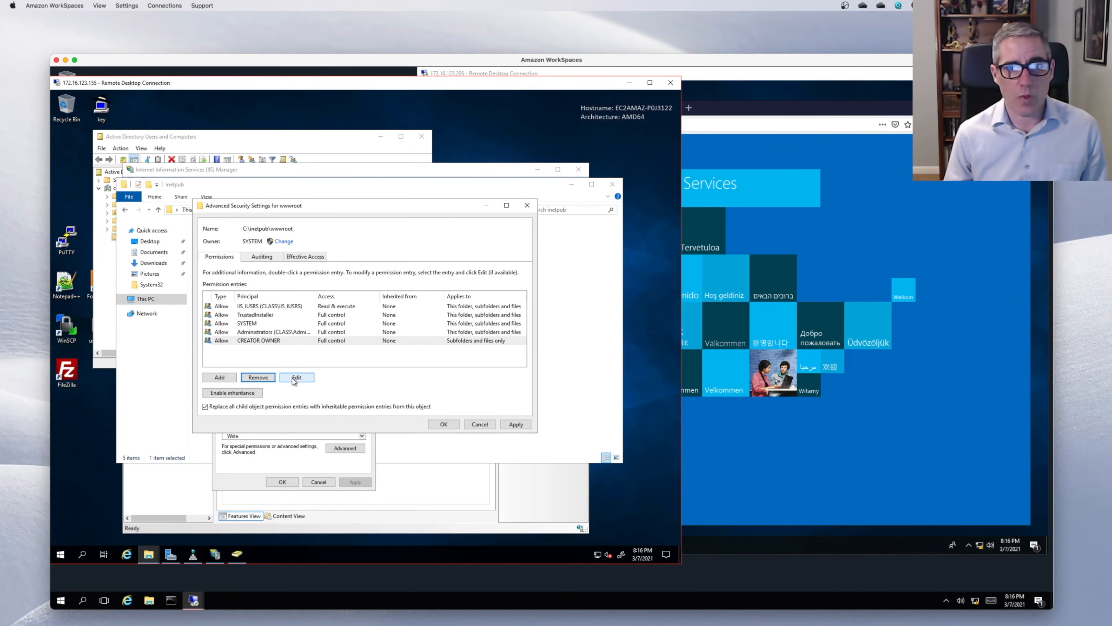
- Add a Read & execute entry for the domain user and apply it to all descendants
{"action": "left_click", "coordinate": [229, 378]}
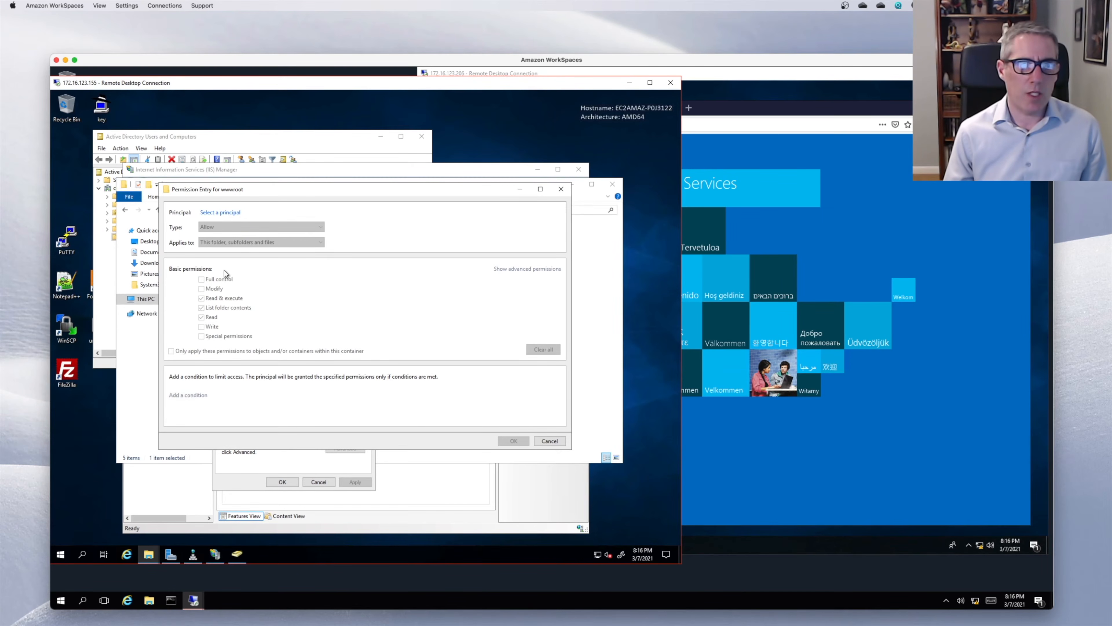
{"action": "left_click", "coordinate": [227, 212]}
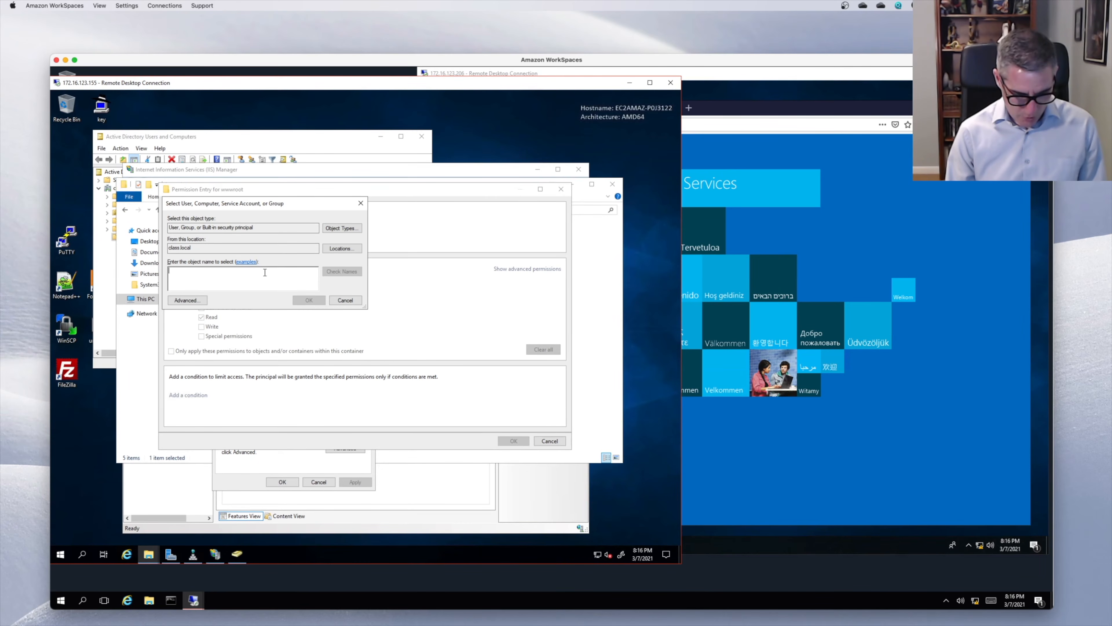
{"action": "type", "text": "fred"}
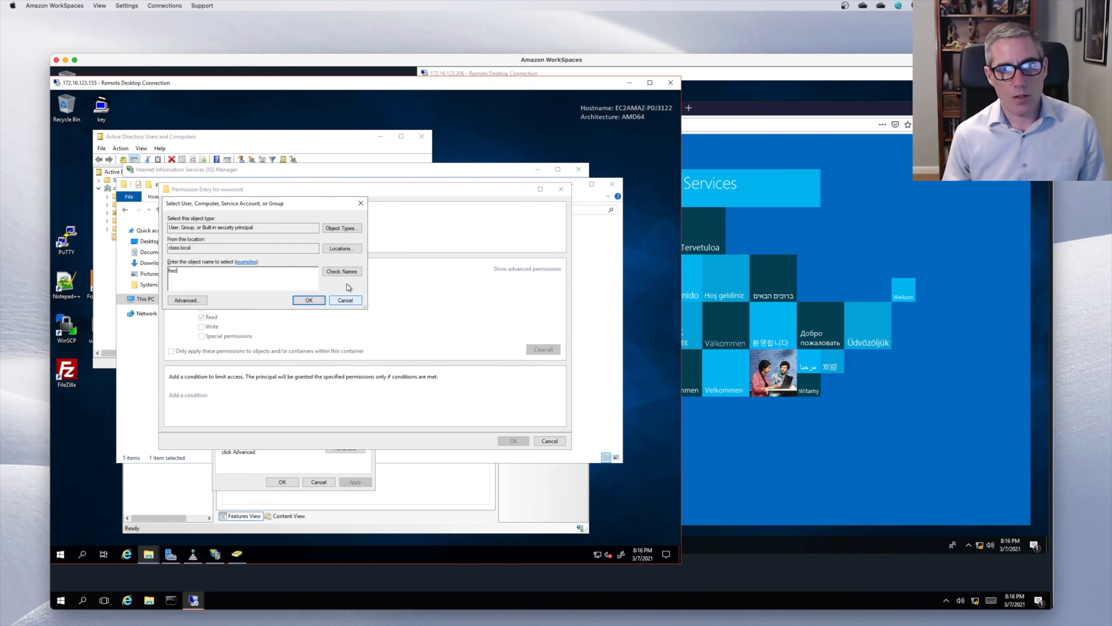
{"action": "left_click", "coordinate": [342, 271]}
{"action": "left_click", "coordinate": [308, 301]}
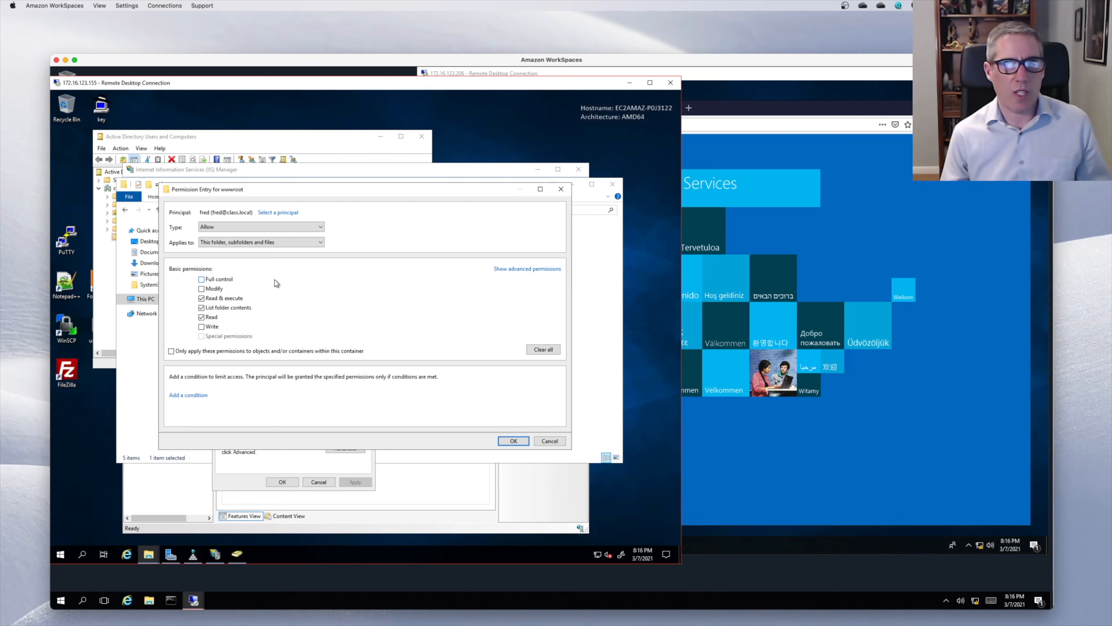
{"action": "left_click", "coordinate": [509, 442]}
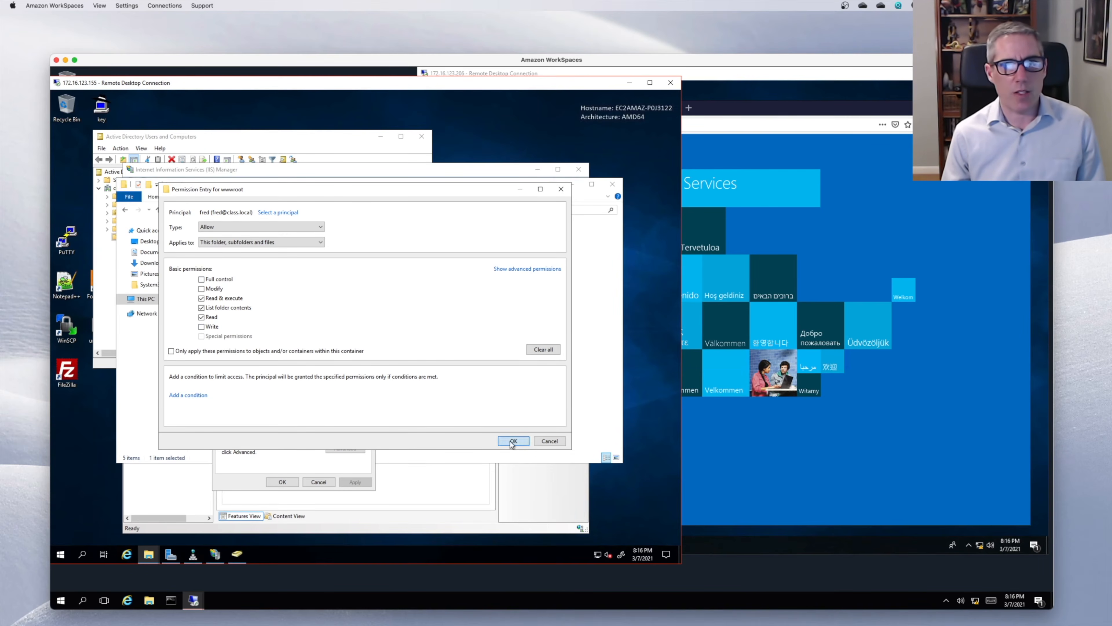
{"action": "left_click", "coordinate": [444, 424]}
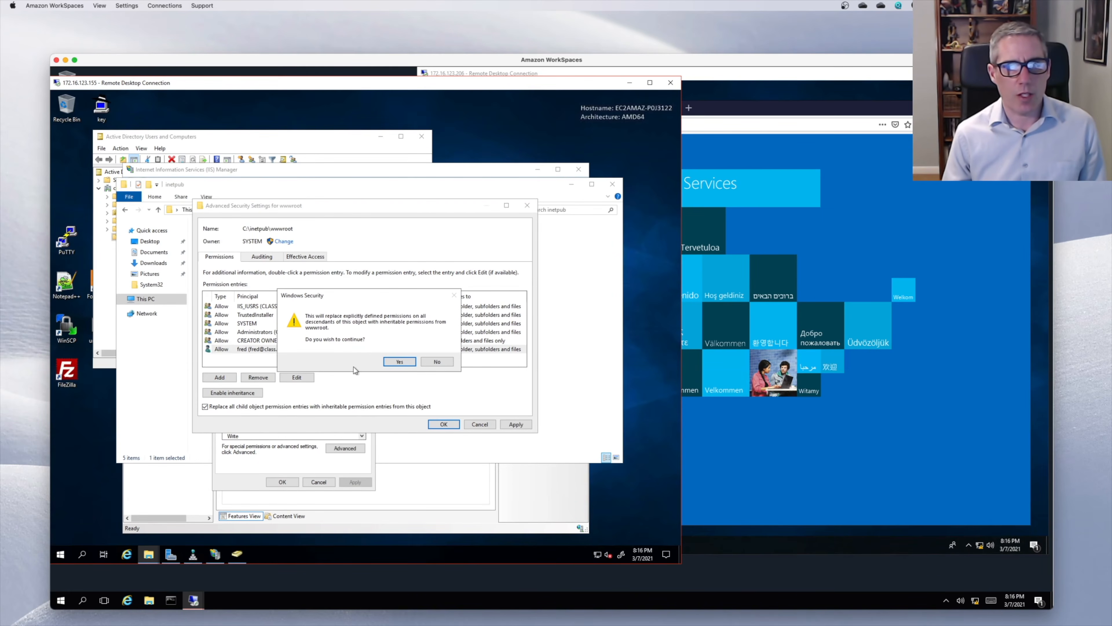
{"action": "left_click", "coordinate": [399, 361]}
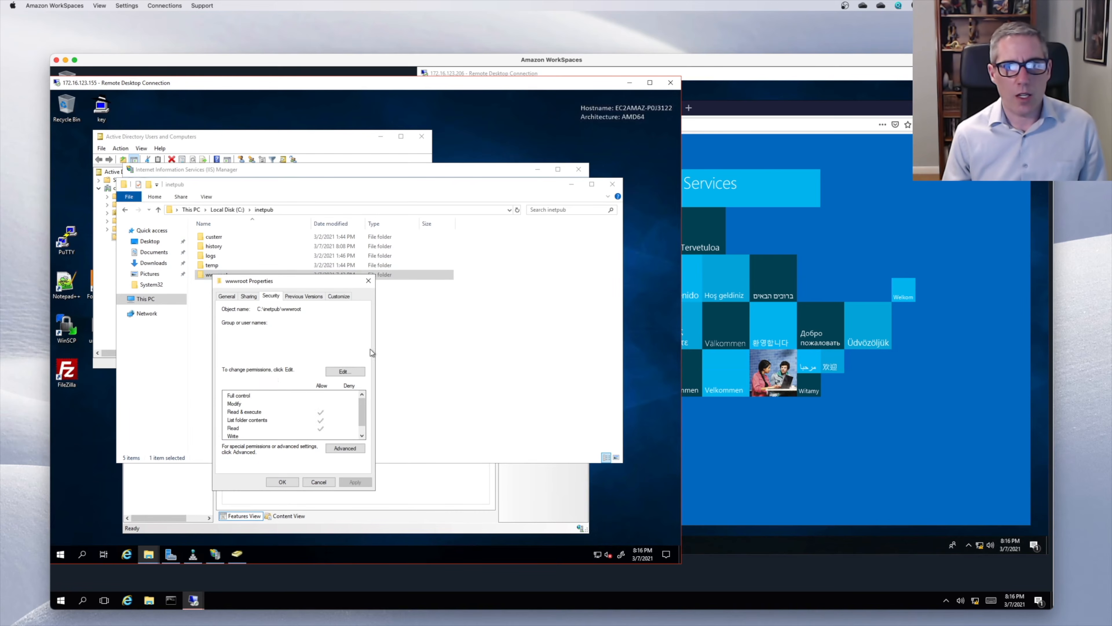
{"action": "left_click", "coordinate": [282, 481]}
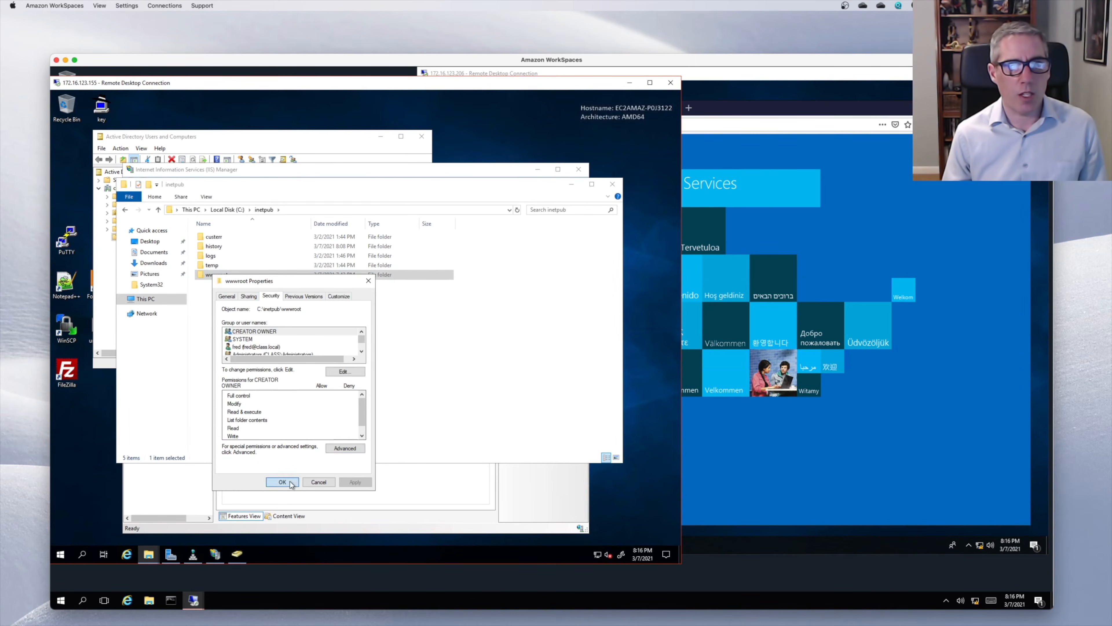
{"action": "left_click", "coordinate": [722, 183]}
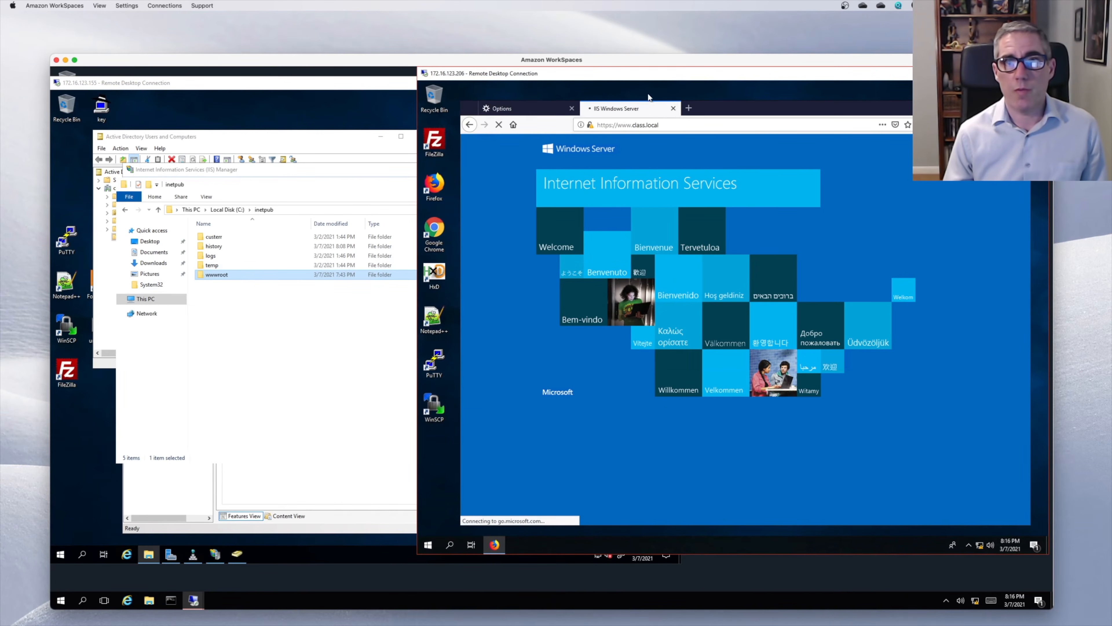
{"action": "left_click", "coordinate": [673, 108]}
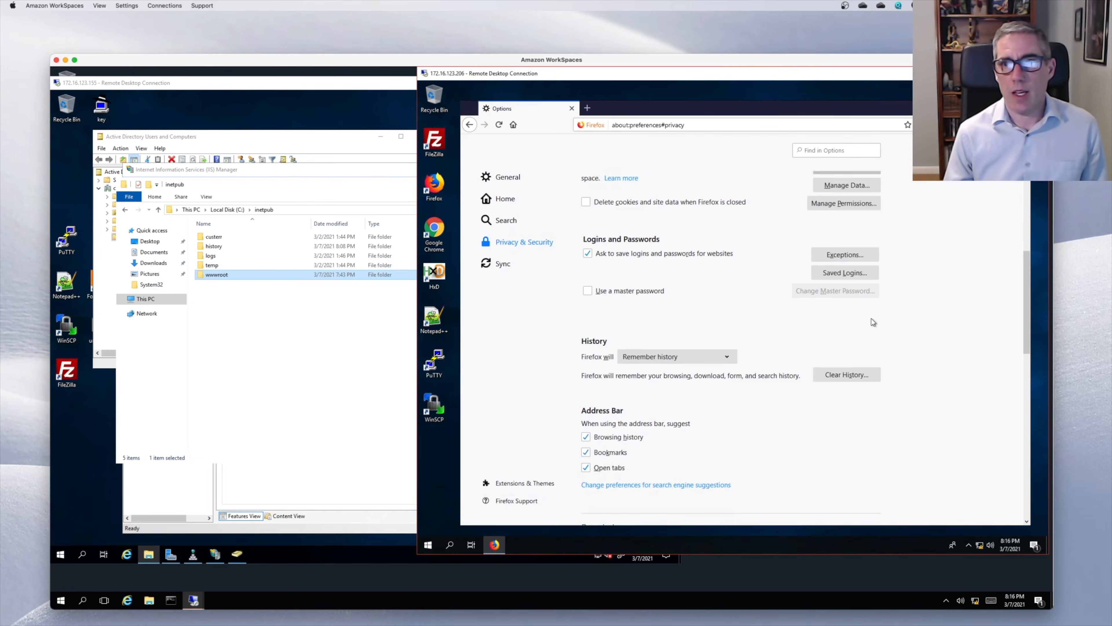
{"action": "left_click", "coordinate": [859, 373]}
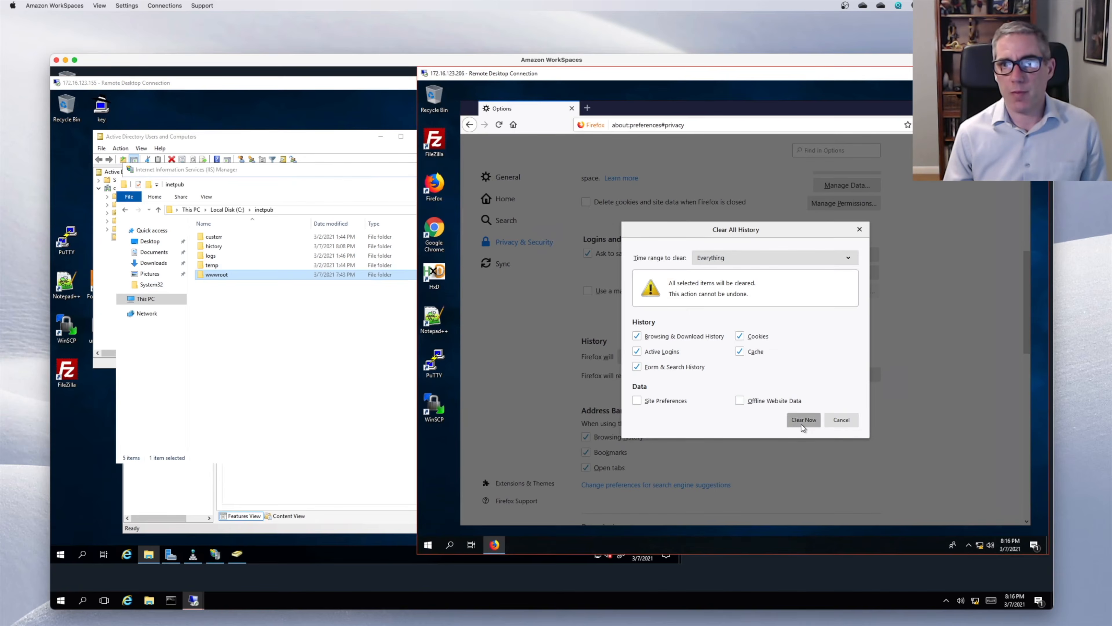
{"action": "left_click", "coordinate": [804, 420]}
{"action": "left_click", "coordinate": [587, 108]}
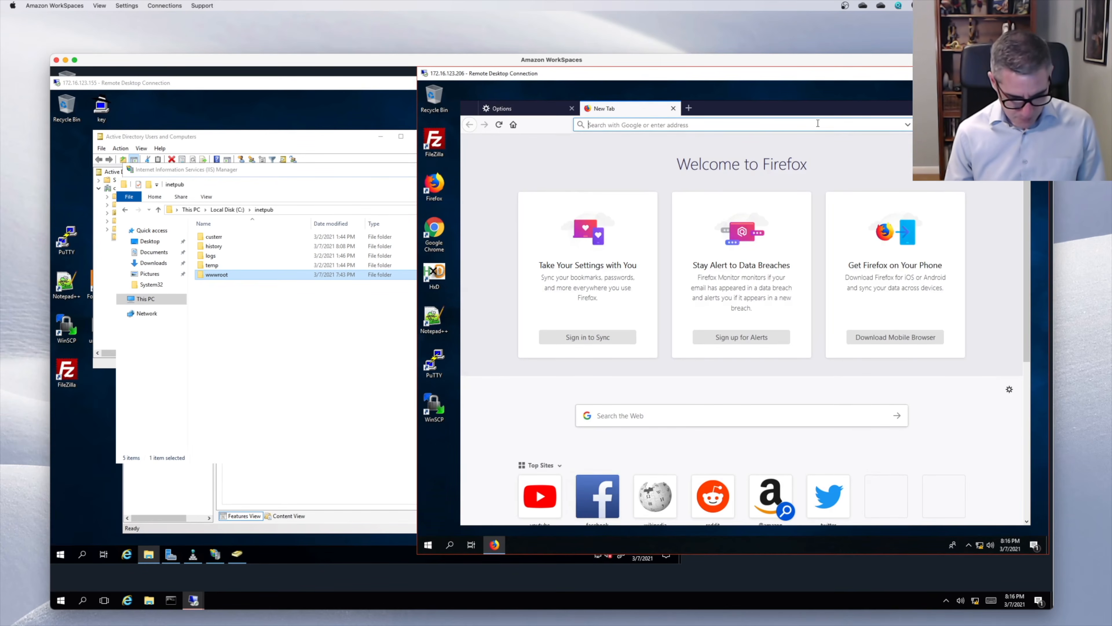
{"action": "type", "text": "www.cla"}
{"action": "type", "text": "ss."}
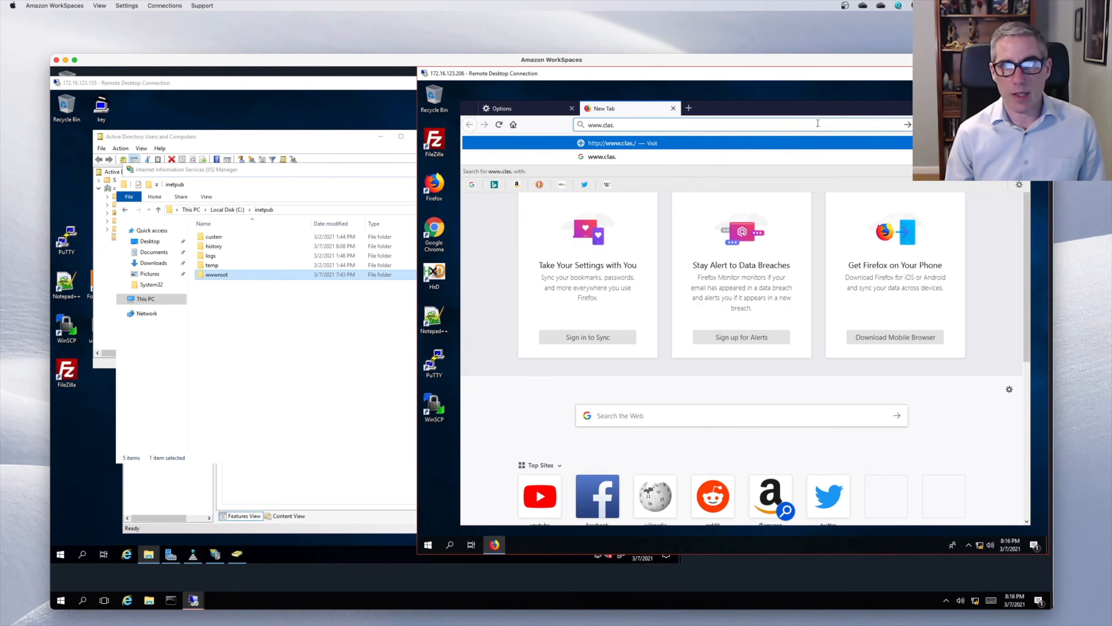
{"action": "type", "text": "local"}
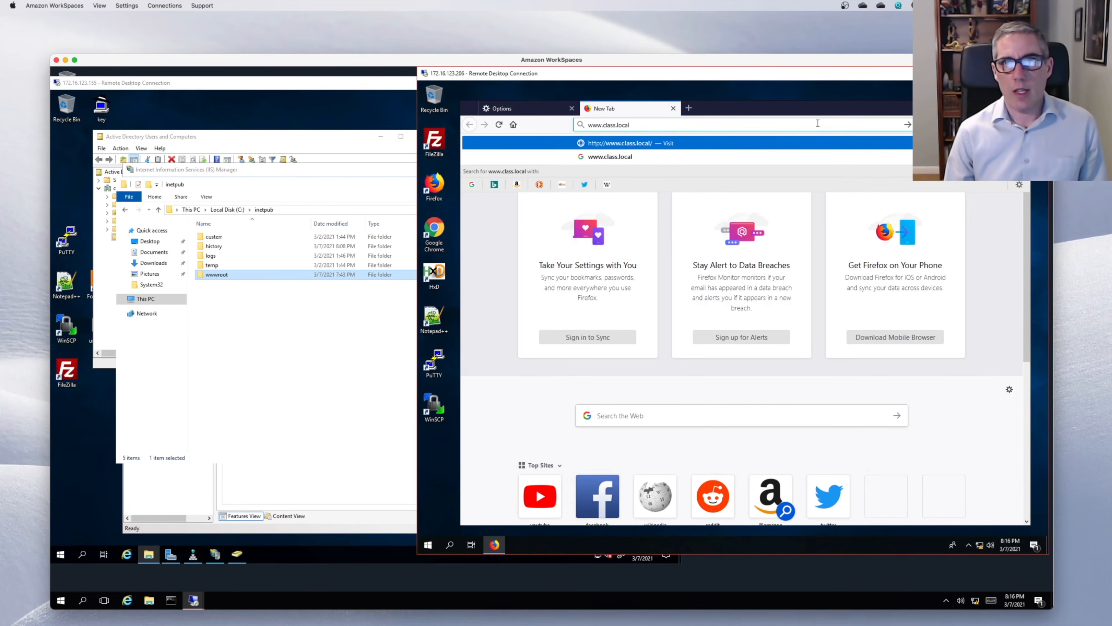
{"action": "key", "text": "Return"}
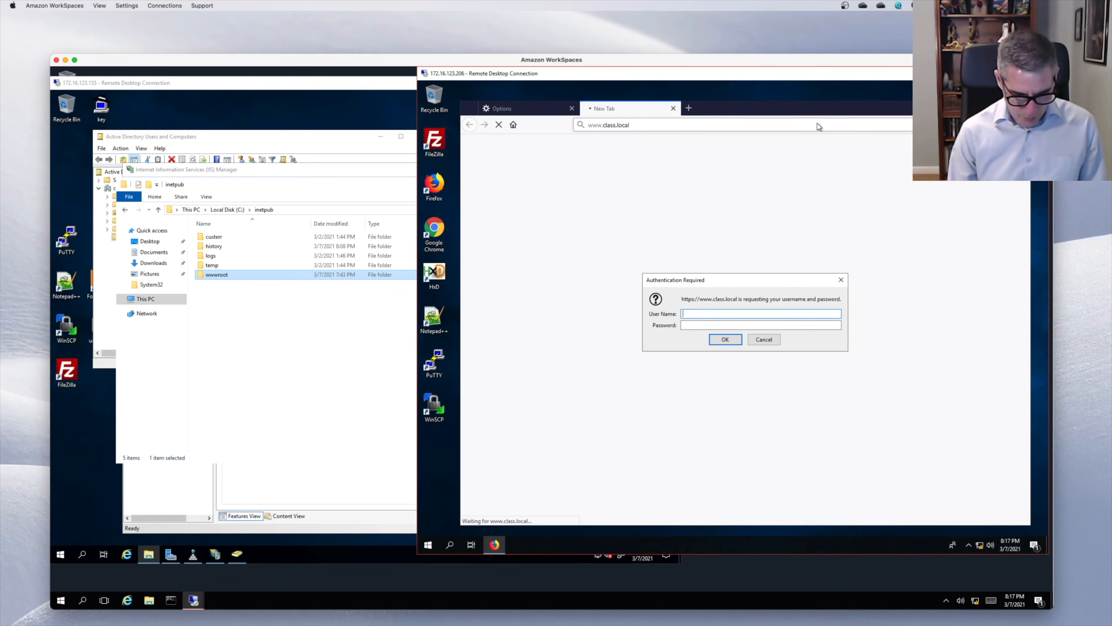
- Sign in, retry with the permitted domain user's credentials, and refresh to load the page
{"action": "key", "text": "Tab"}
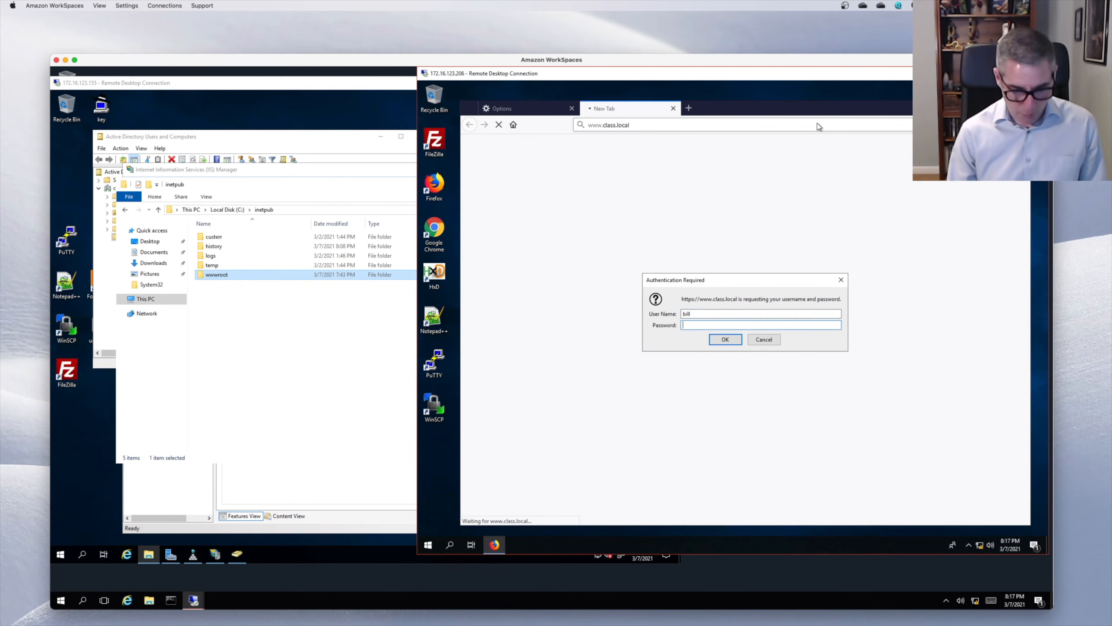
{"action": "type", "text": "•••••"}
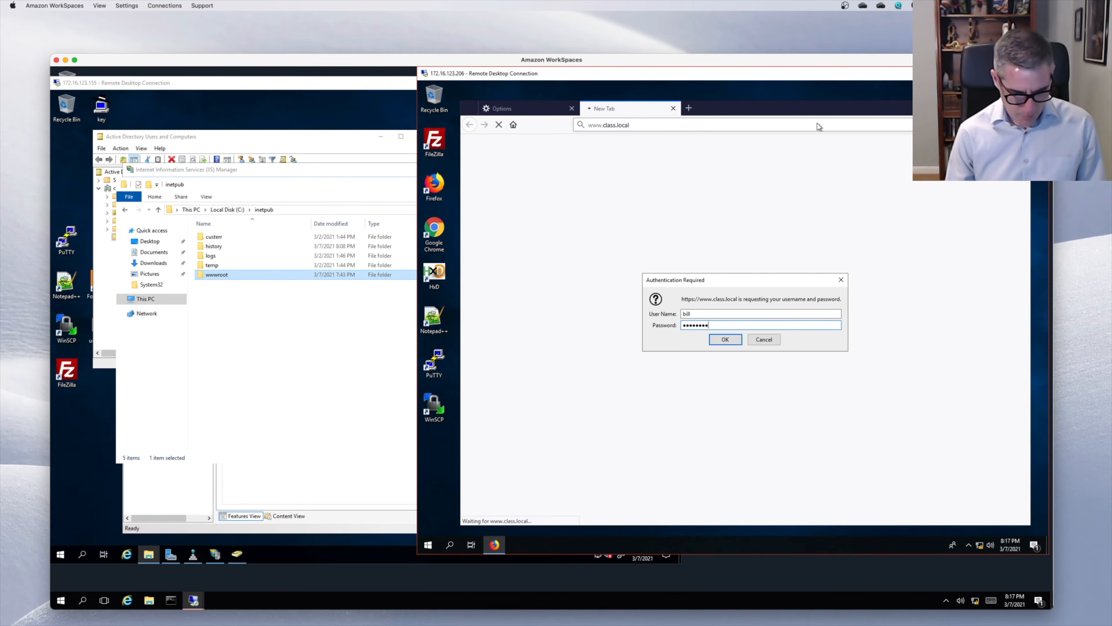
{"action": "key", "text": "Return"}
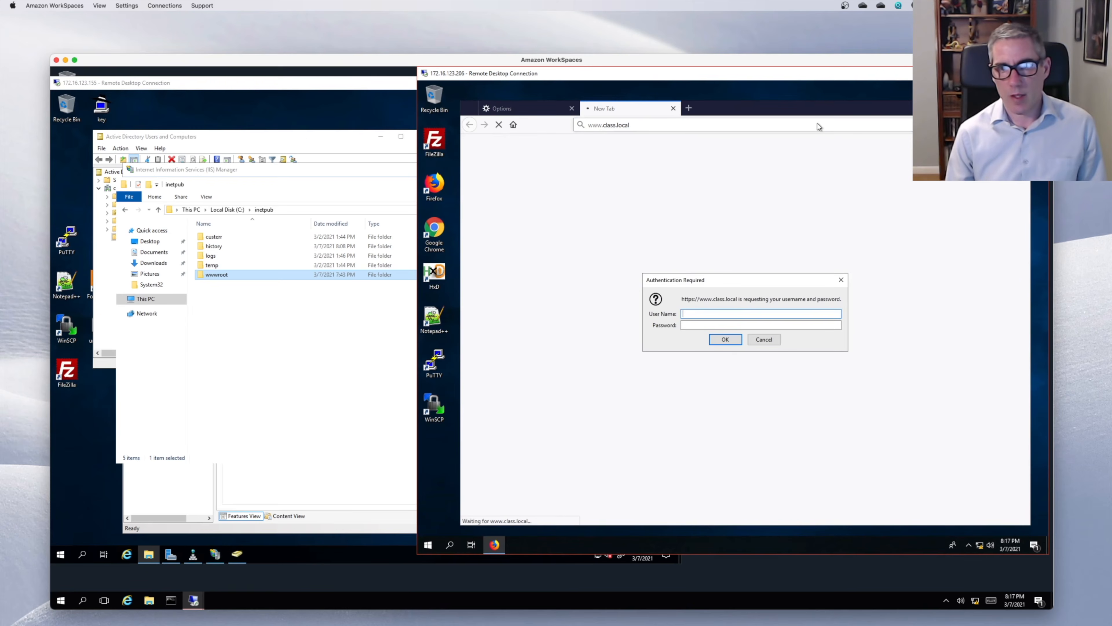
{"action": "type", "text": "fr"}
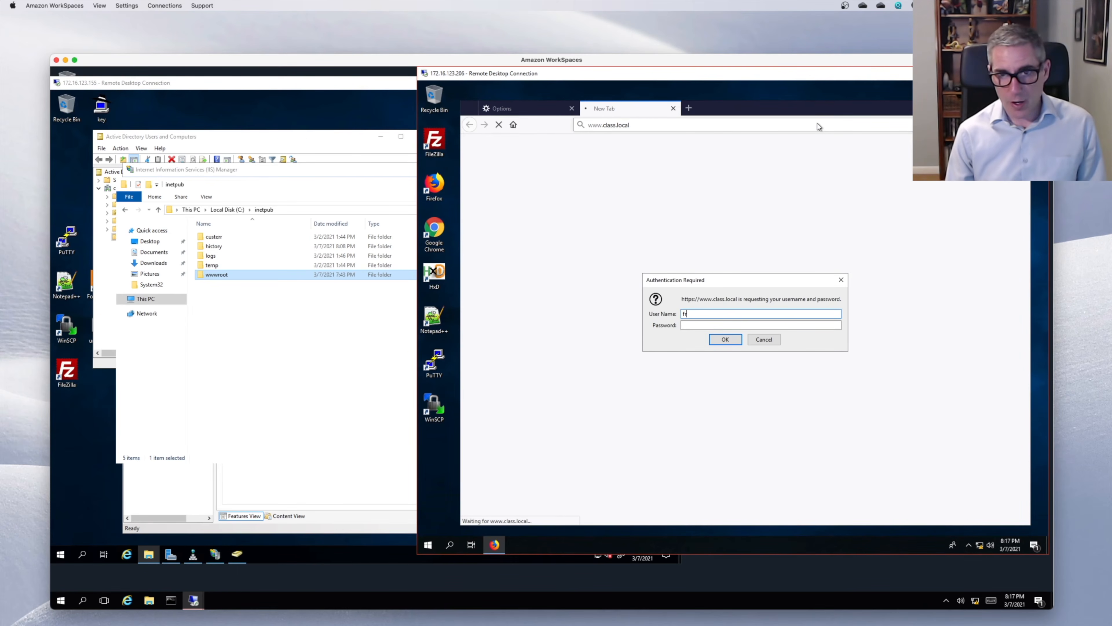
{"action": "type", "text": "ed"}
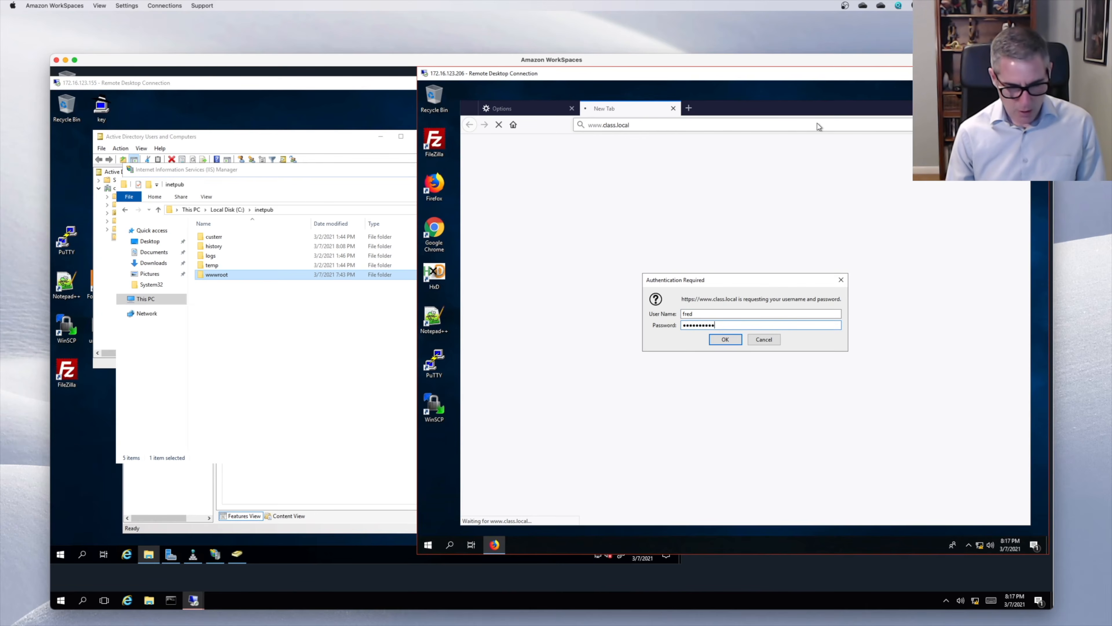
{"action": "key", "text": "Return"}
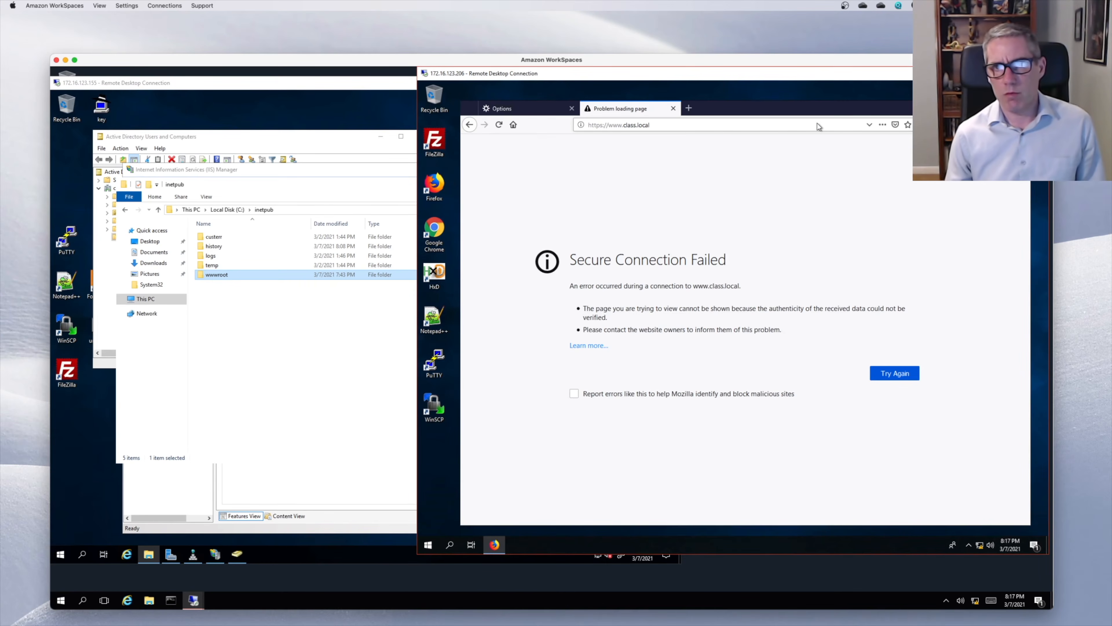
{"action": "key", "text": "F5"}
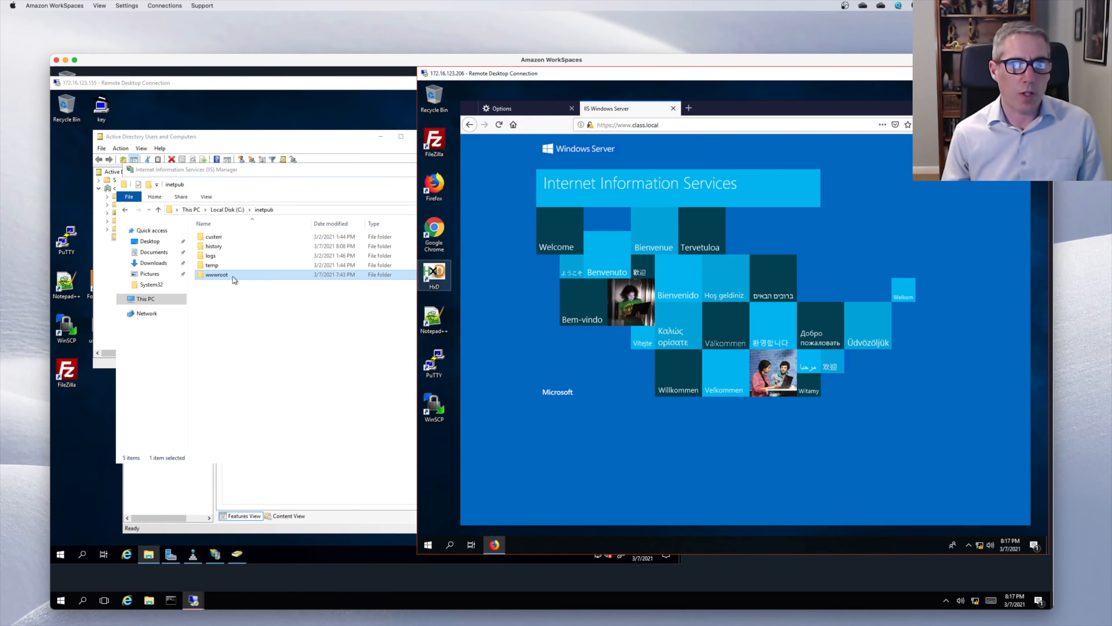
- Add a Global Security group called QA to the class.local Users container
{"action": "left_click", "coordinate": [102, 280]}
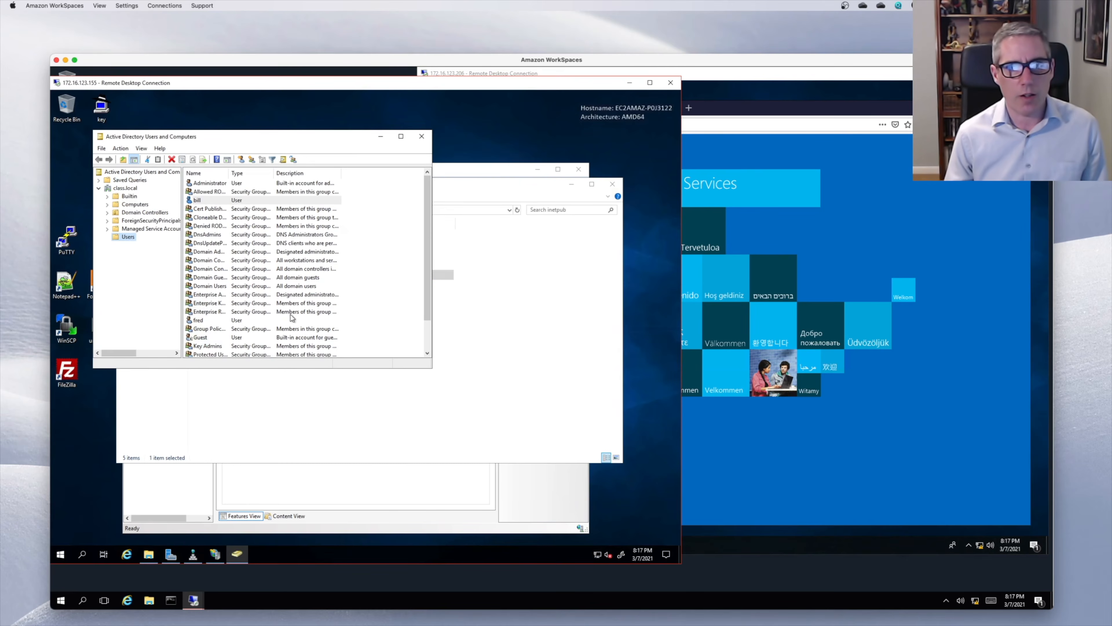
{"action": "right_click", "coordinate": [124, 237]}
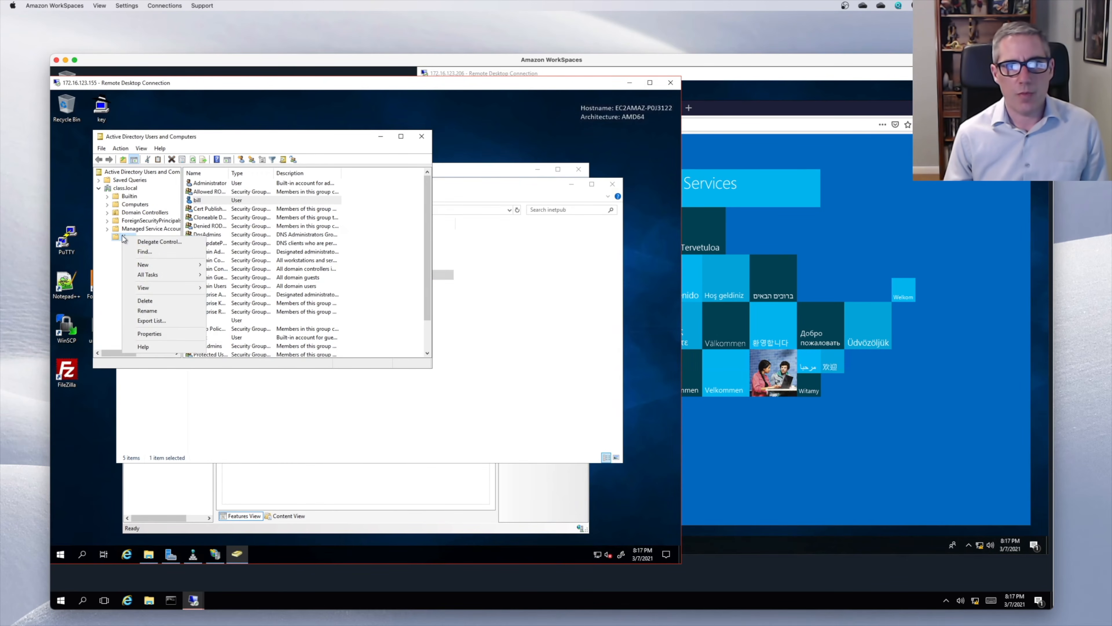
{"action": "mouse_move", "coordinate": [145, 264]}
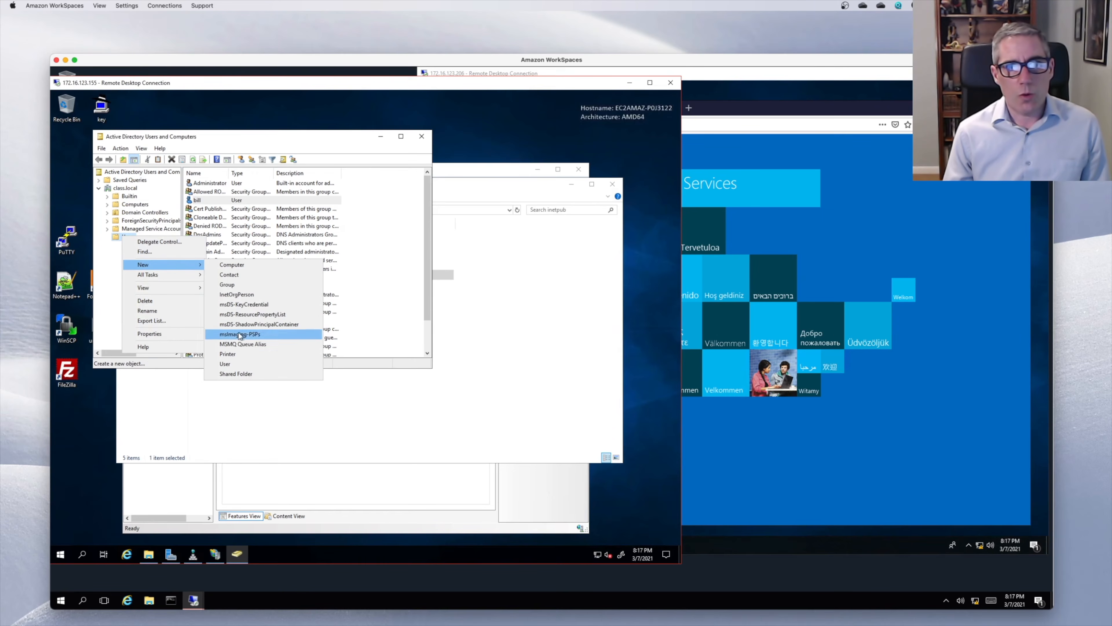
{"action": "left_click", "coordinate": [232, 286]}
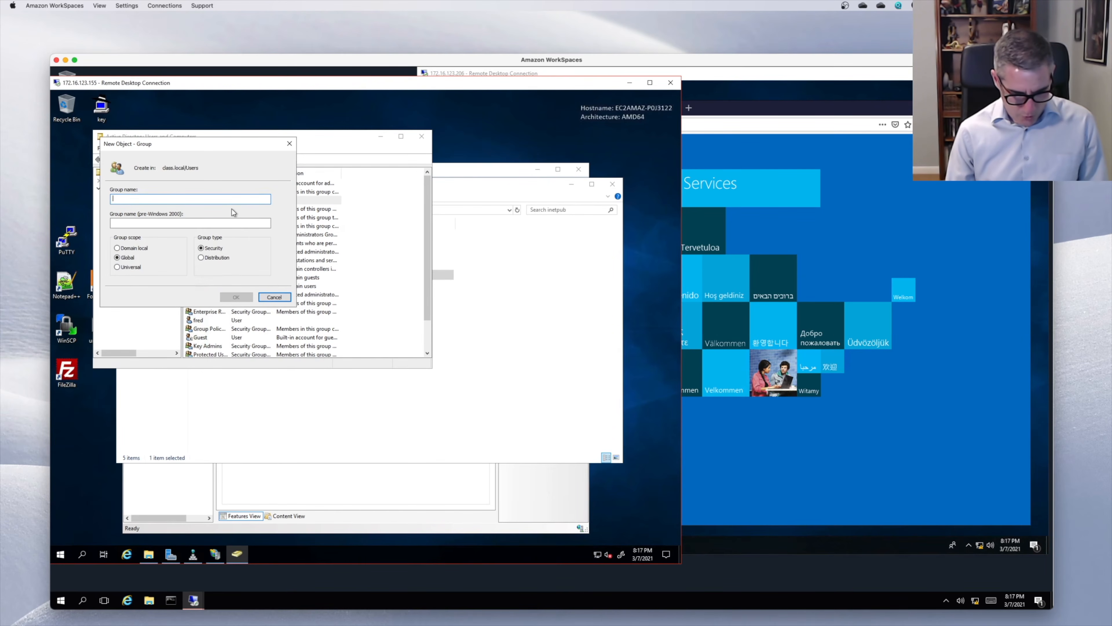
{"action": "type", "text": "QA"}
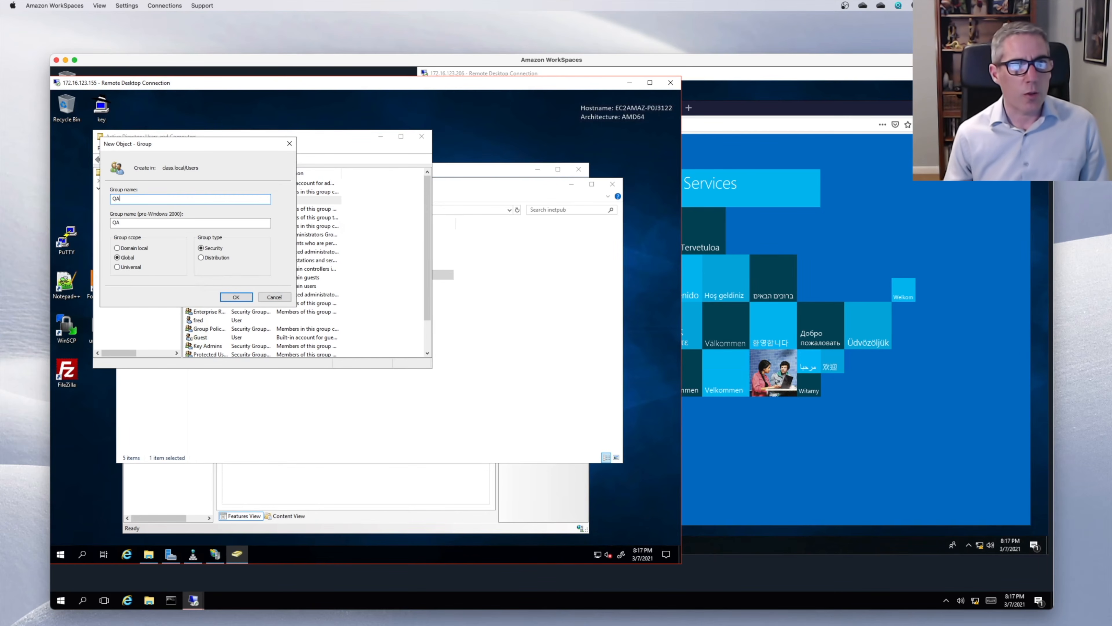
{"action": "left_click", "coordinate": [236, 298]}
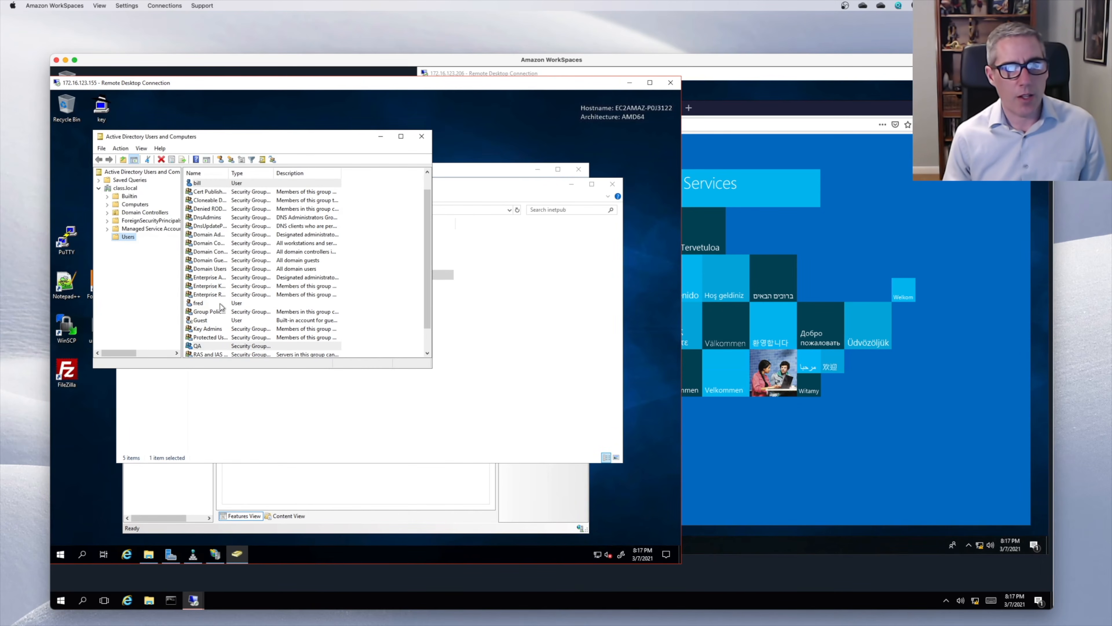
- Add the QA group to wwwroot's Security permissions with Read & execute, List folder contents and Read
{"action": "left_click", "coordinate": [486, 235]}
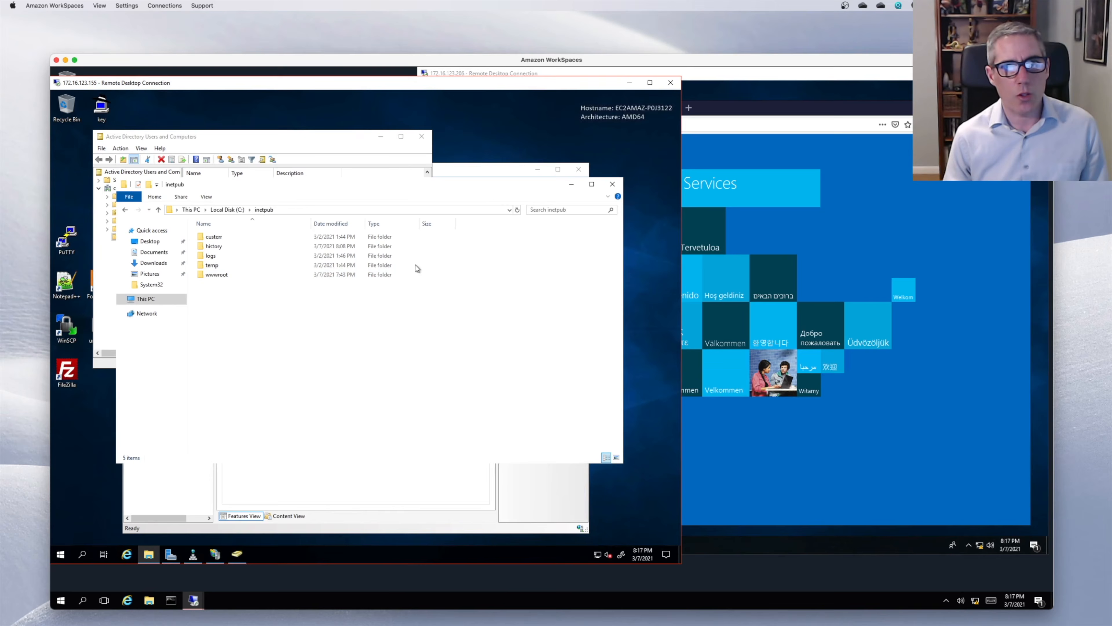
{"action": "right_click", "coordinate": [221, 272]}
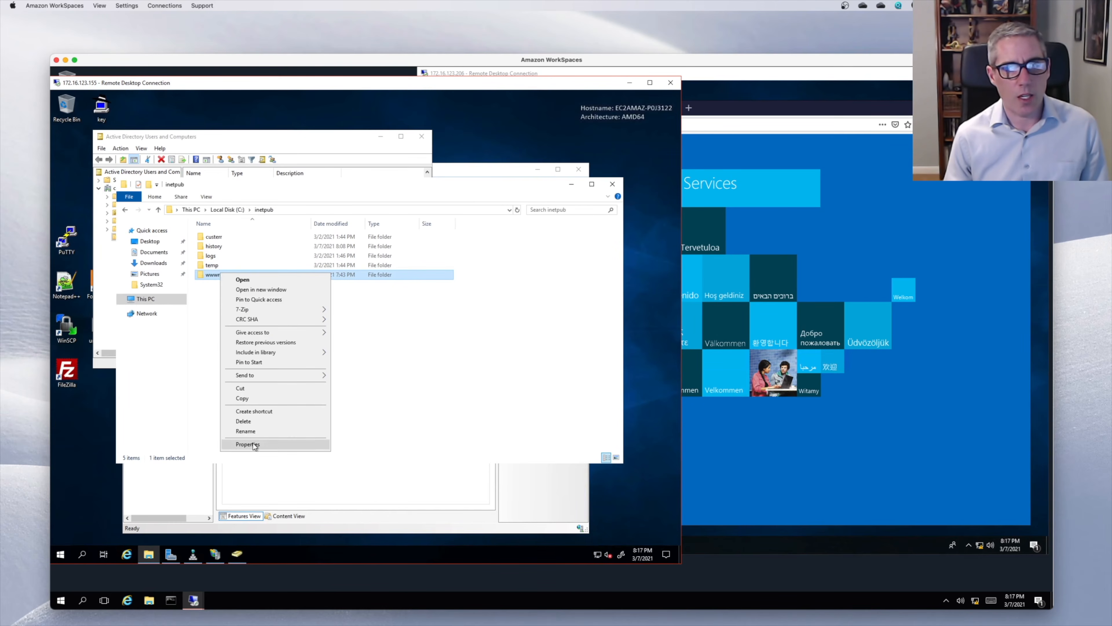
{"action": "left_click", "coordinate": [240, 444]}
{"action": "left_click", "coordinate": [282, 295]}
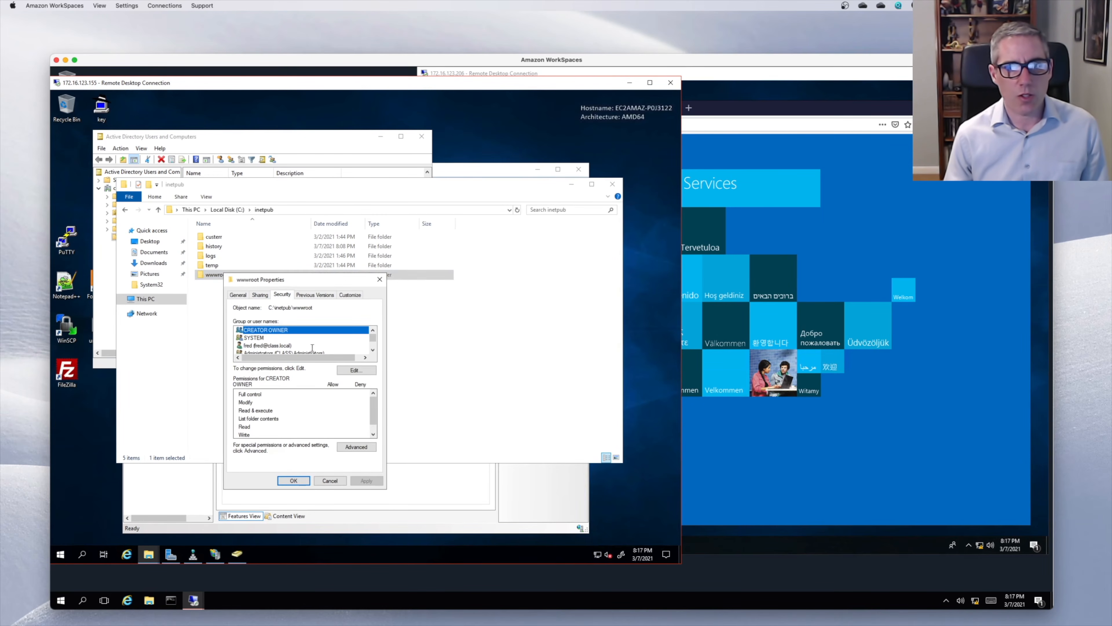
{"action": "left_click", "coordinate": [350, 372]}
{"action": "left_click", "coordinate": [300, 381]}
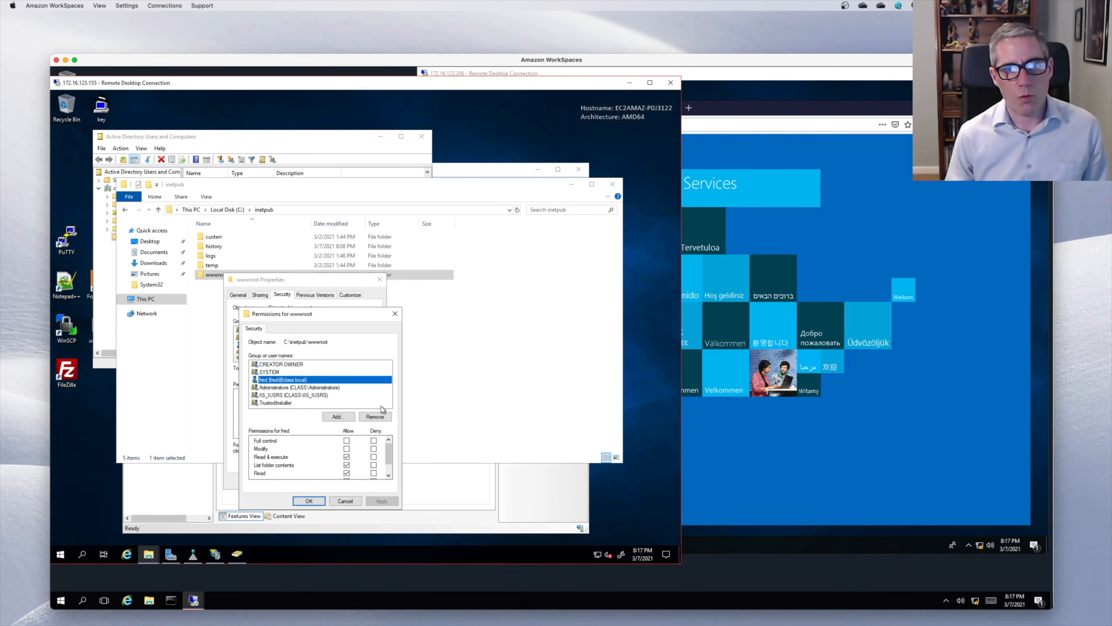
{"action": "left_click", "coordinate": [345, 416]}
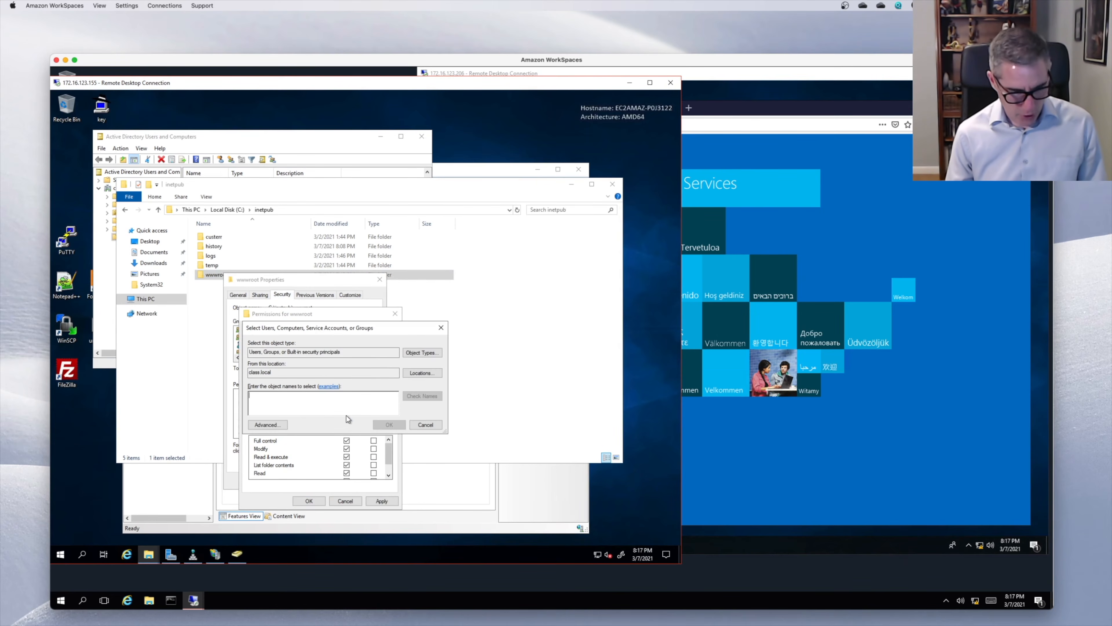
{"action": "type", "text": "qa"}
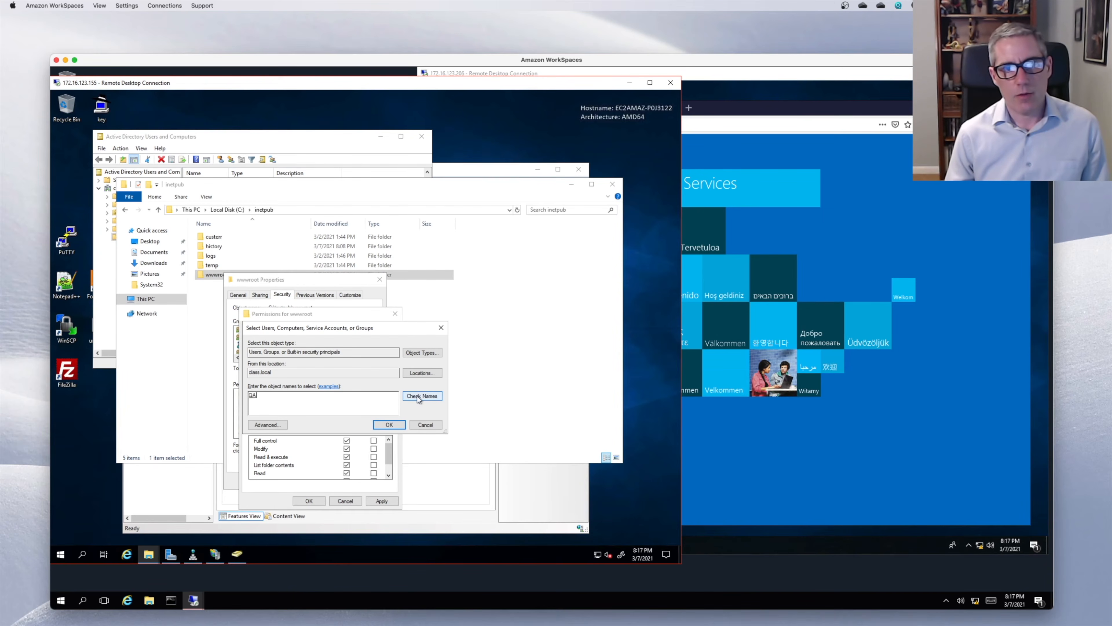
{"action": "left_click", "coordinate": [388, 424]}
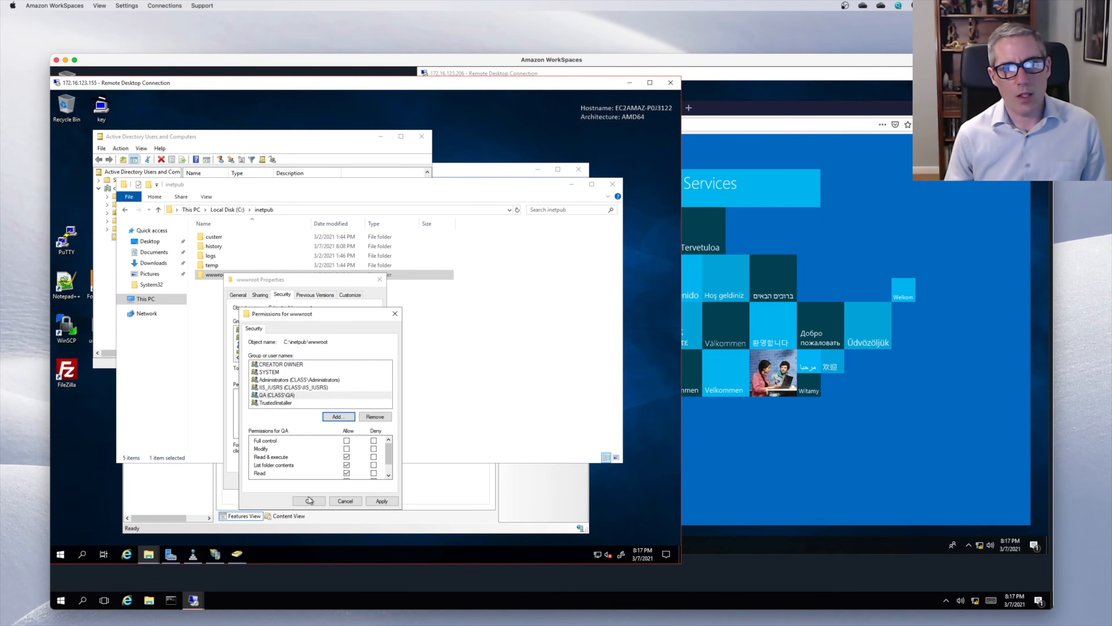
{"action": "left_click", "coordinate": [309, 500]}
{"action": "left_click", "coordinate": [298, 482]}
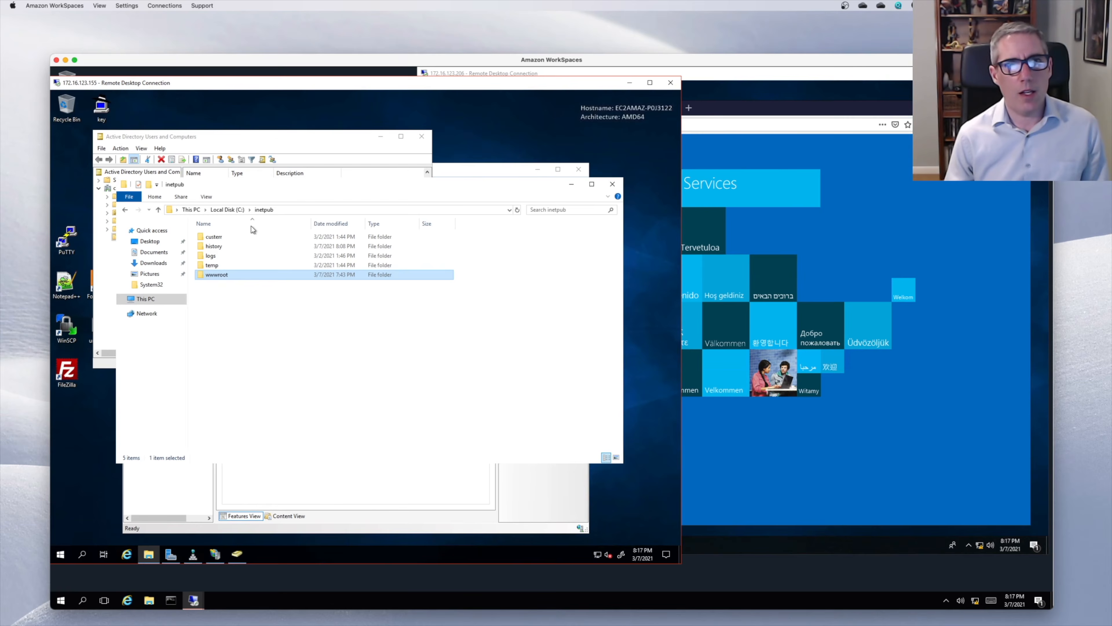
{"action": "left_click", "coordinate": [265, 143]}
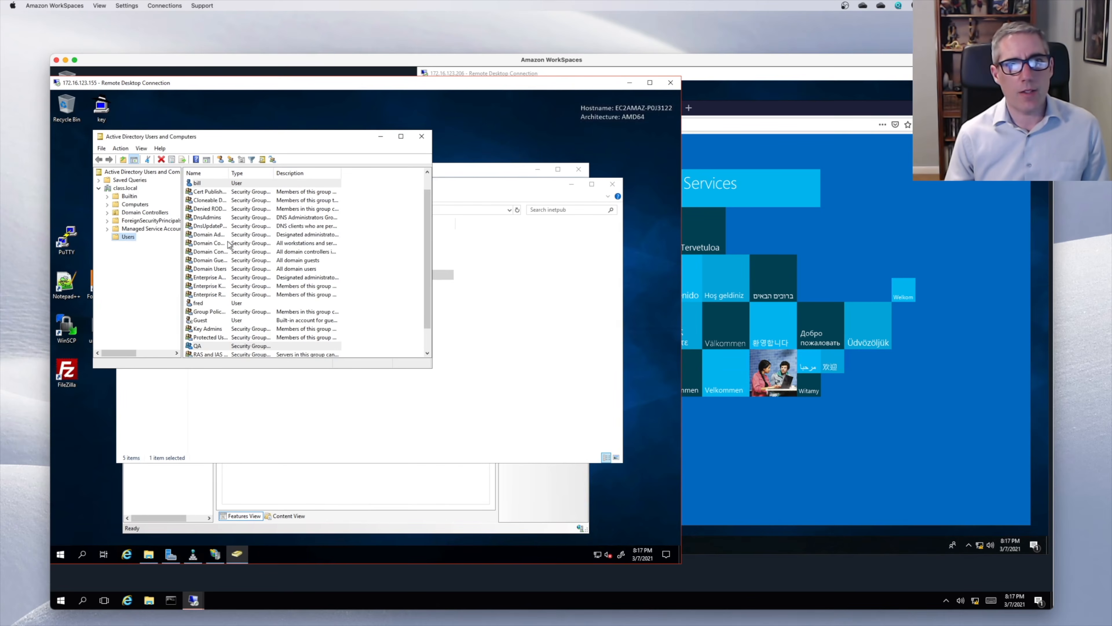
- Add a class.local domain user to the QA group's Members list and save
{"action": "left_click", "coordinate": [201, 346]}
{"action": "double_click", "coordinate": [201, 346]}
{"action": "left_click", "coordinate": [217, 168]}
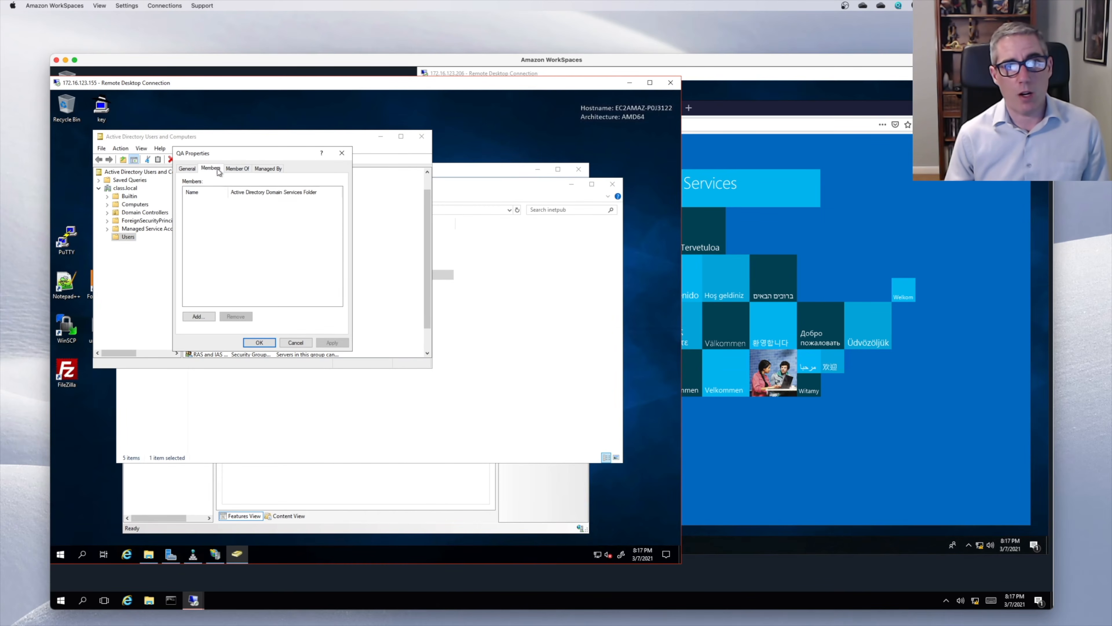
{"action": "left_click", "coordinate": [208, 317]}
{"action": "type", "text": "f"}
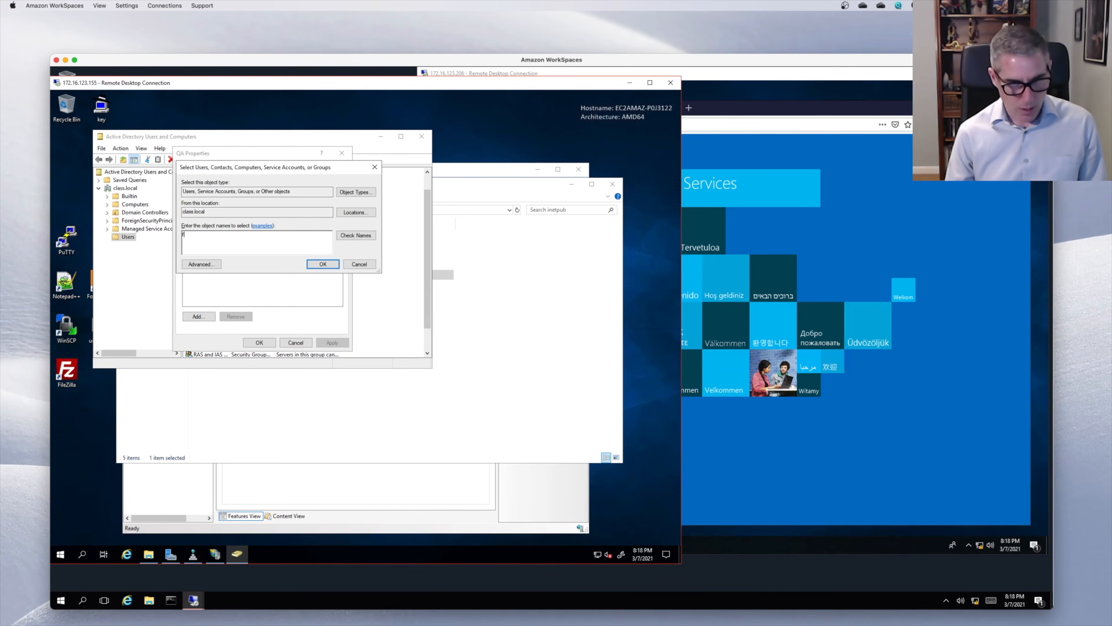
{"action": "type", "text": "re"}
{"action": "key", "text": "Return"}
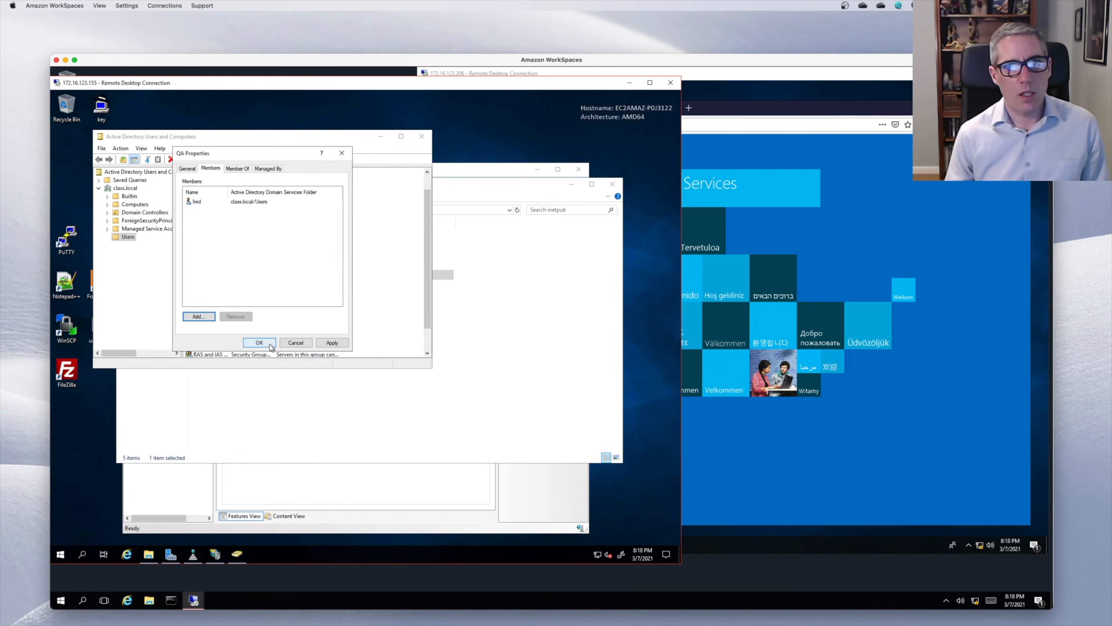
{"action": "left_click", "coordinate": [268, 345]}
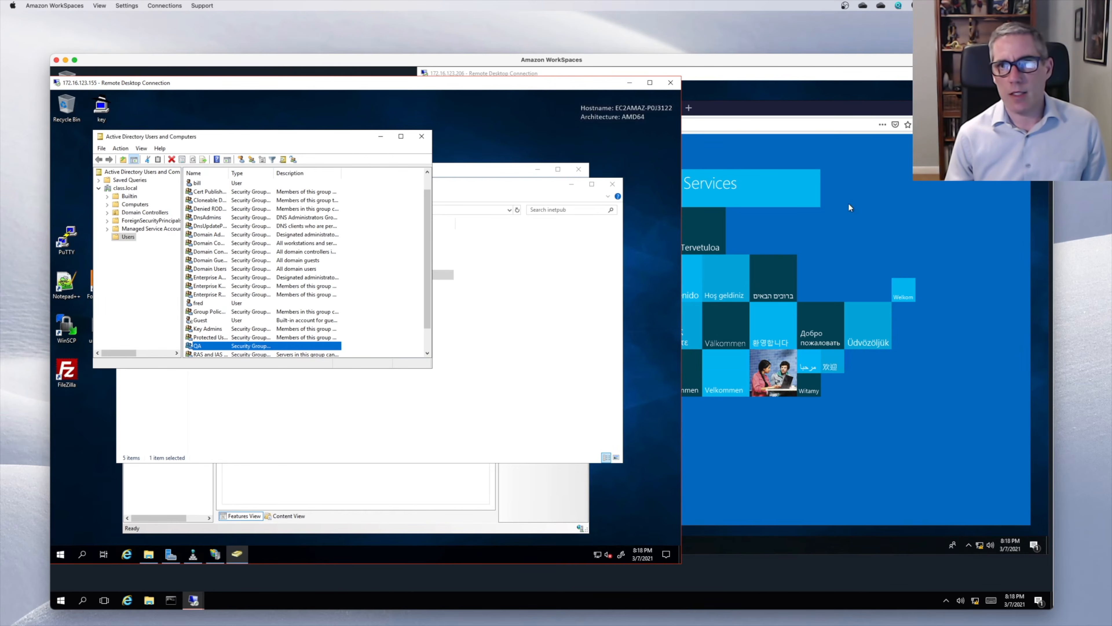
{"action": "left_click", "coordinate": [848, 206]}
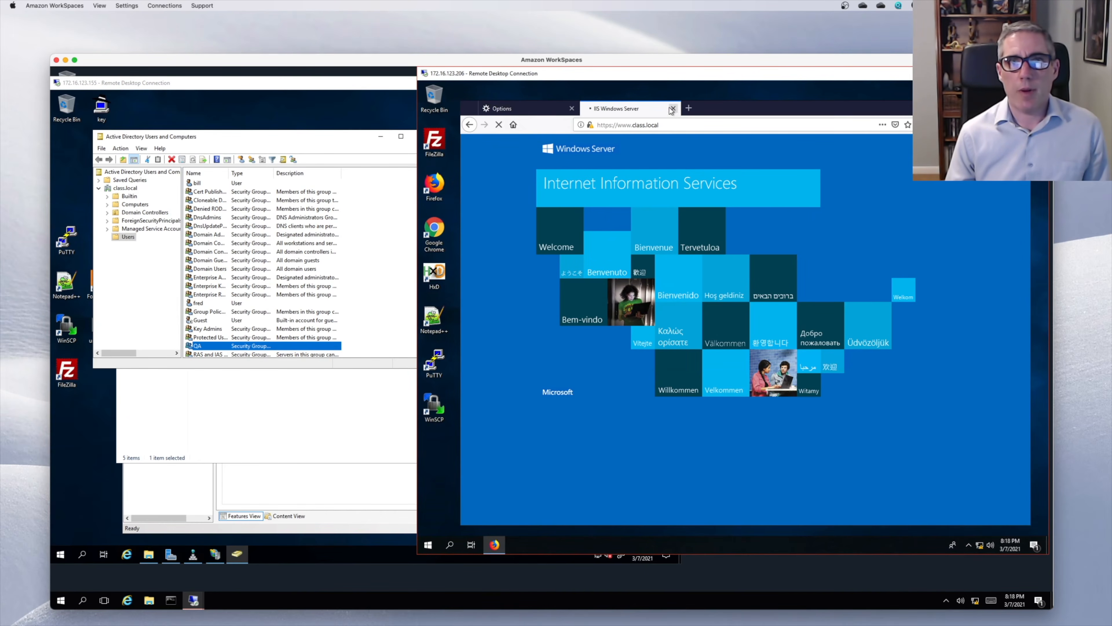
- Close the site tab and clear all Firefox history, cookies and saved logins
{"action": "left_click", "coordinate": [672, 109]}
{"action": "left_click", "coordinate": [815, 375]}
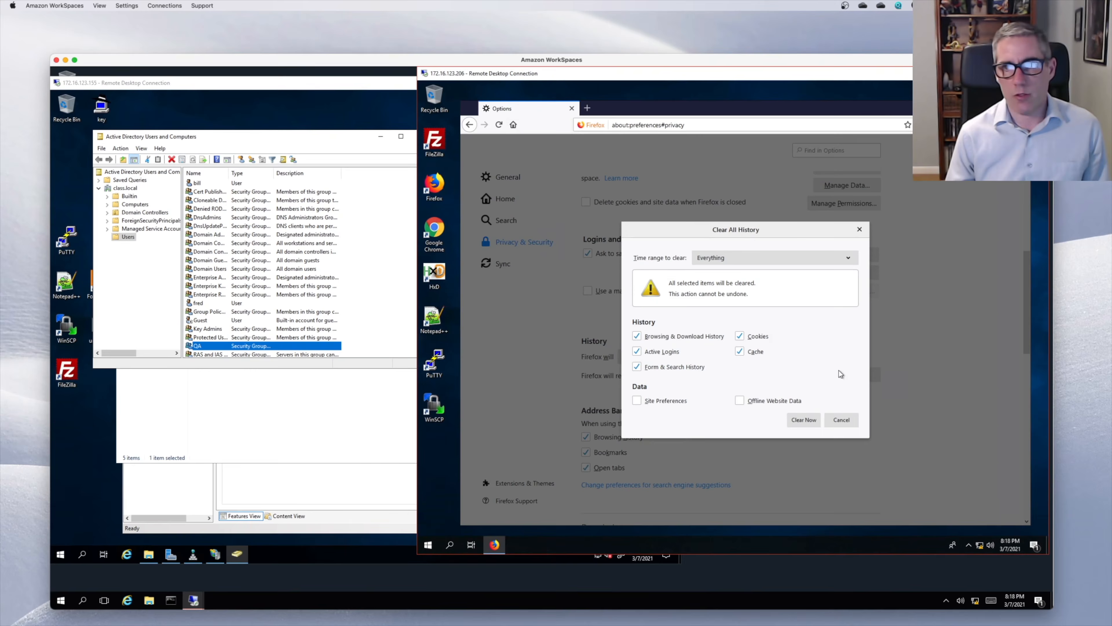
{"action": "left_click", "coordinate": [794, 420]}
{"action": "left_click", "coordinate": [587, 108]}
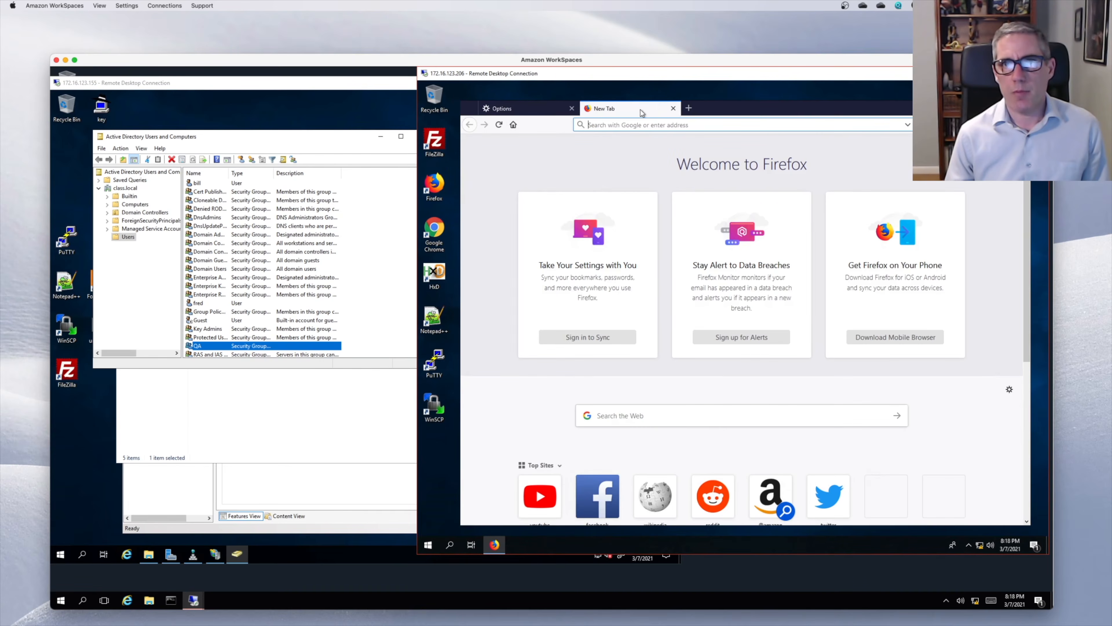
{"action": "type", "text": "wwww."}
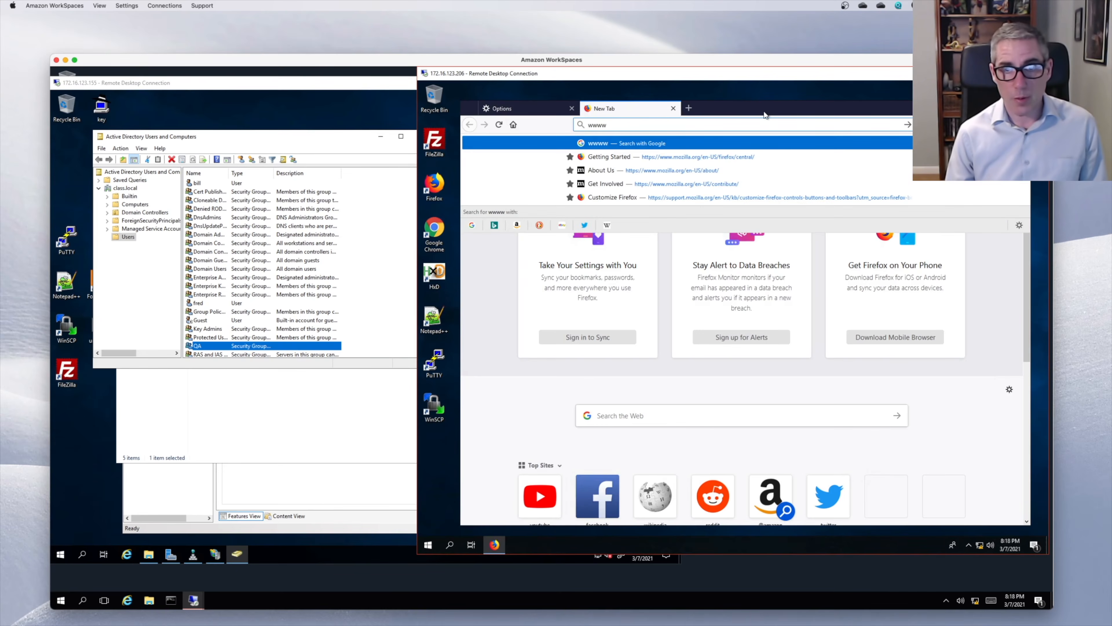
{"action": "key", "text": "BackSpace"}
{"action": "key", "text": "BackSpace"}
{"action": "type", "text": ".c"}
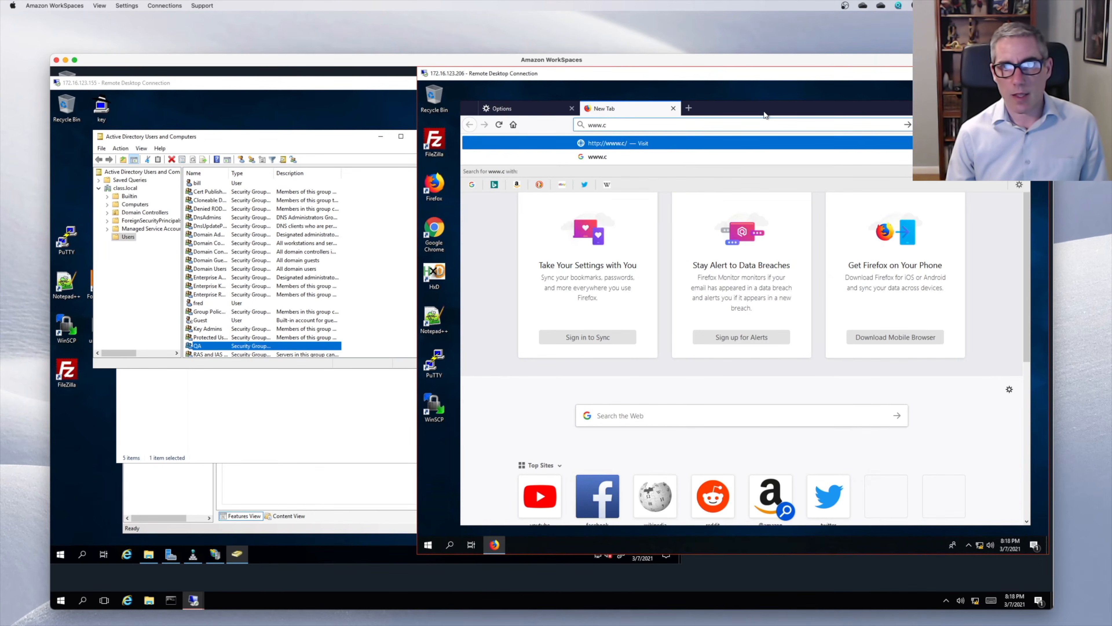
{"action": "type", "text": "lass.local"}
{"action": "key", "text": "Return"}
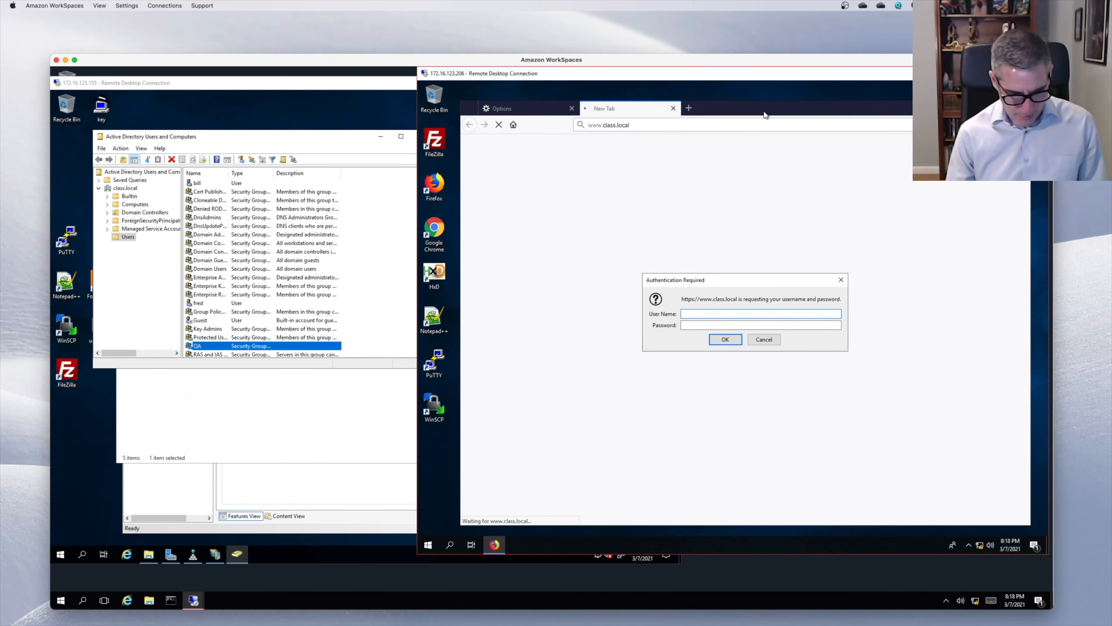
{"action": "type", "text": "bill"}
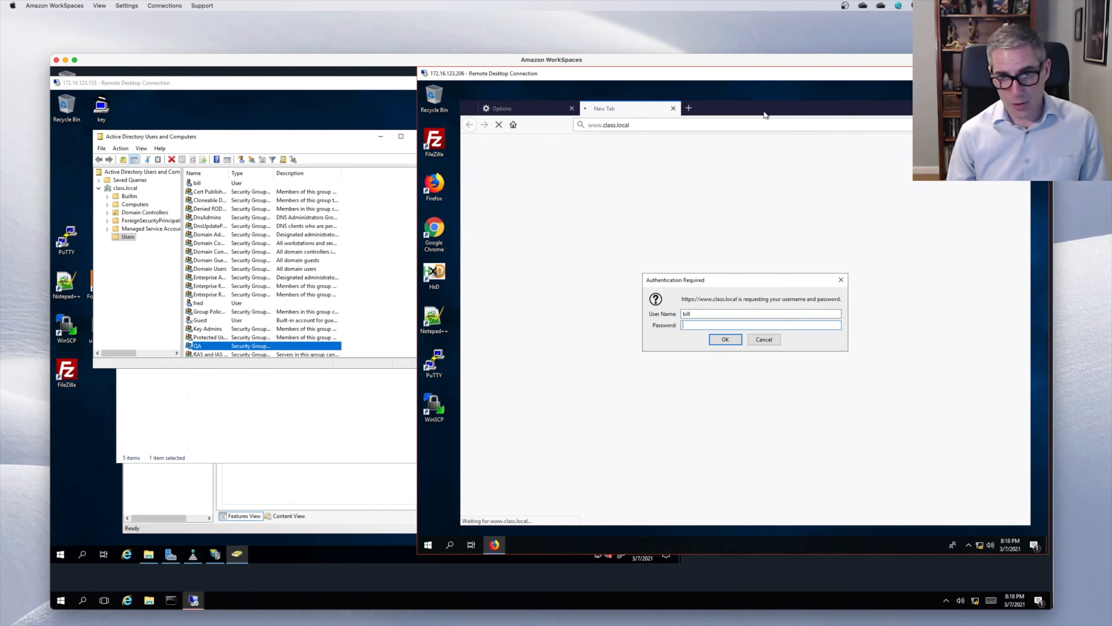
{"action": "type", "text": "•••"}
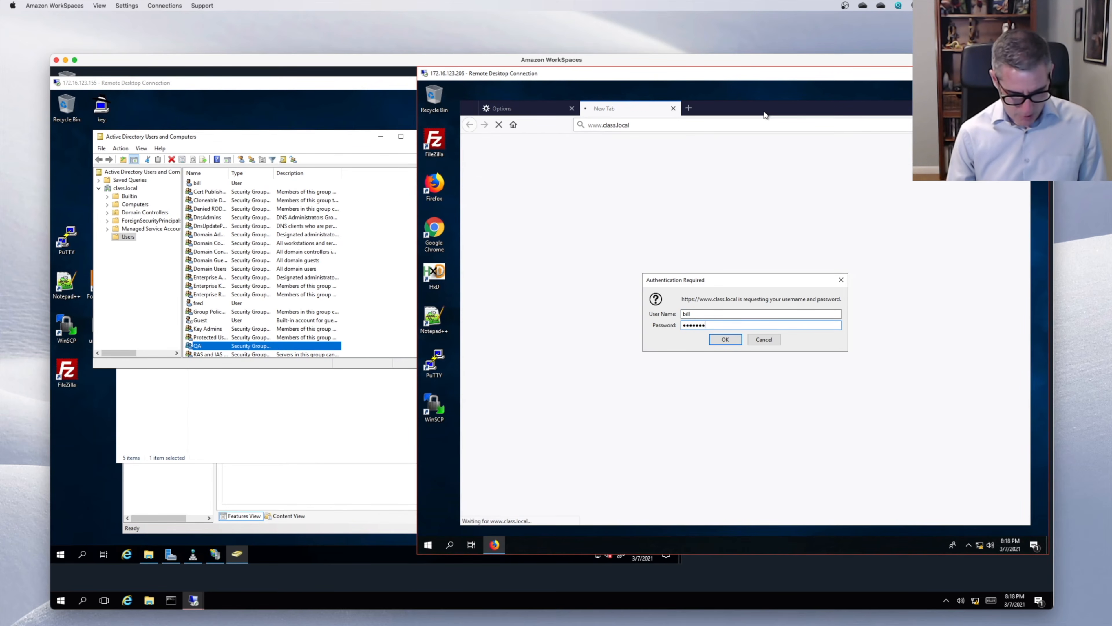
{"action": "key", "text": "Return"}
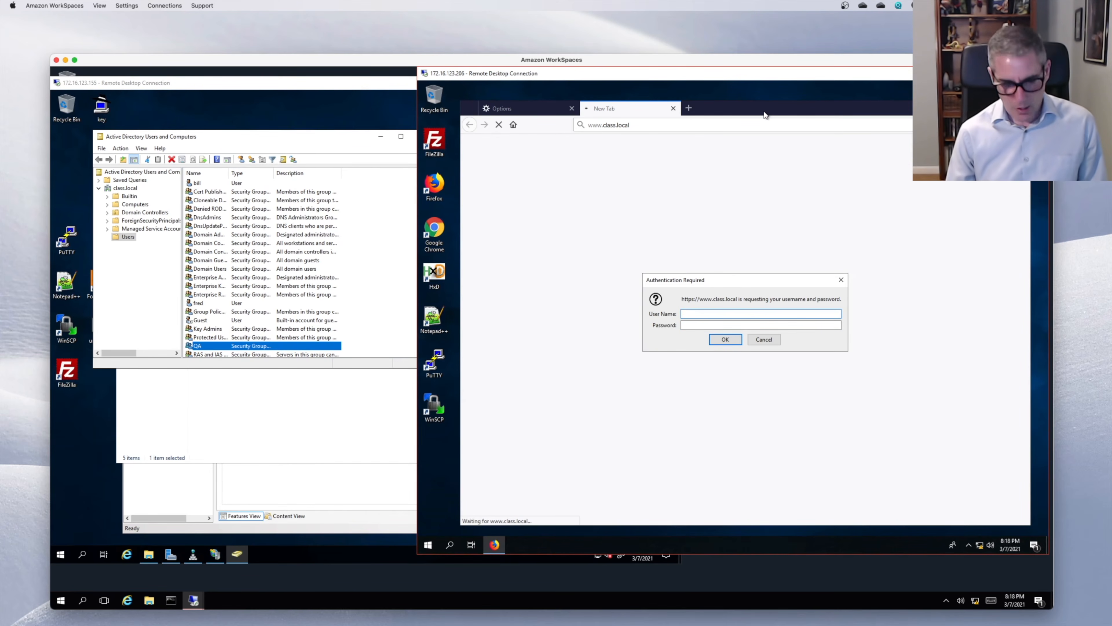
{"action": "type", "text": "fred"}
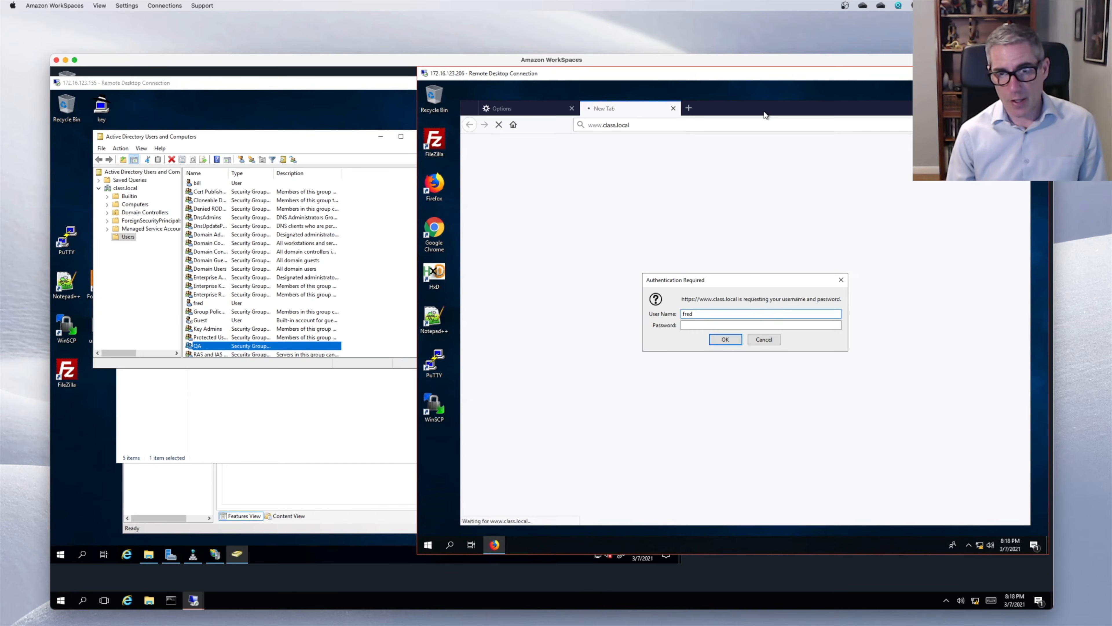
{"action": "type", "text": "•••"}
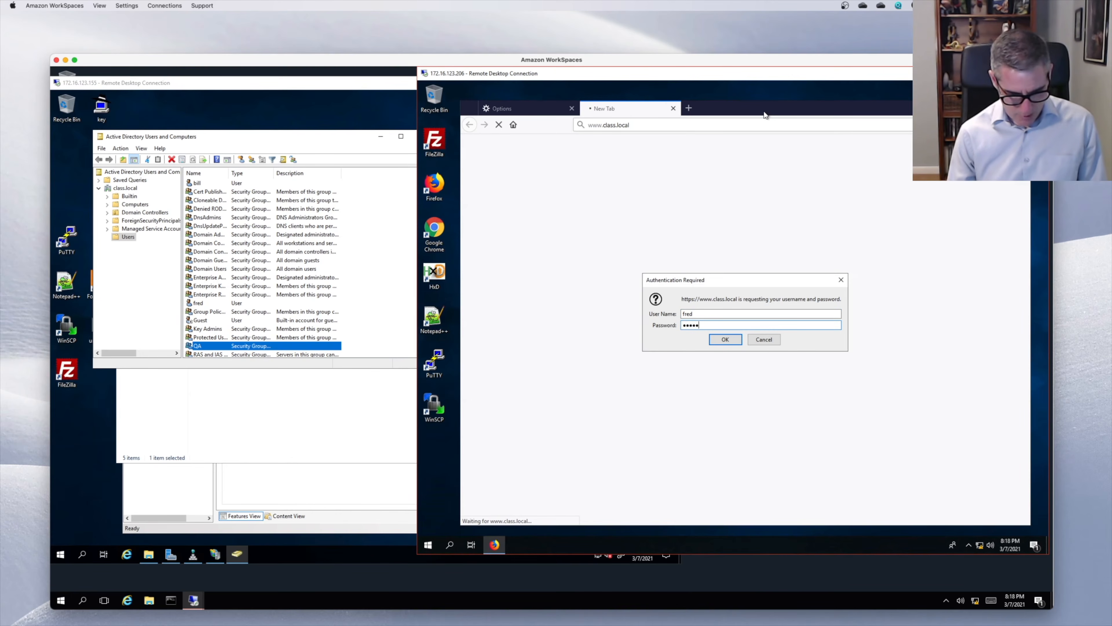
{"action": "key", "text": "Return"}
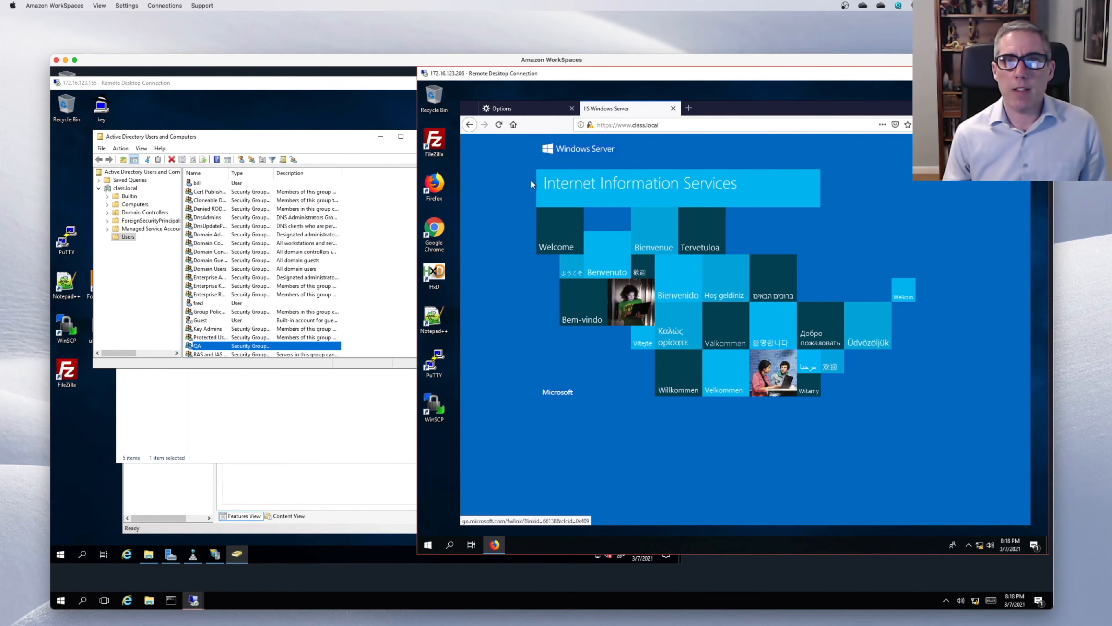
- Close the welcome page tab and erase all history, cookies and logins again
{"action": "left_click", "coordinate": [673, 109]}
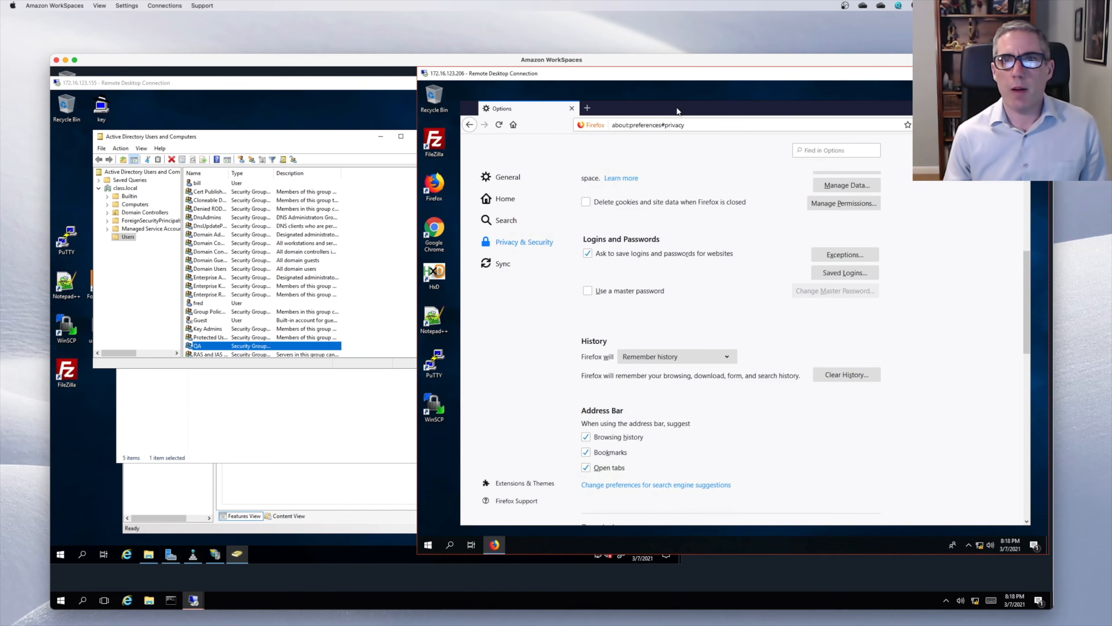
{"action": "left_click", "coordinate": [832, 375]}
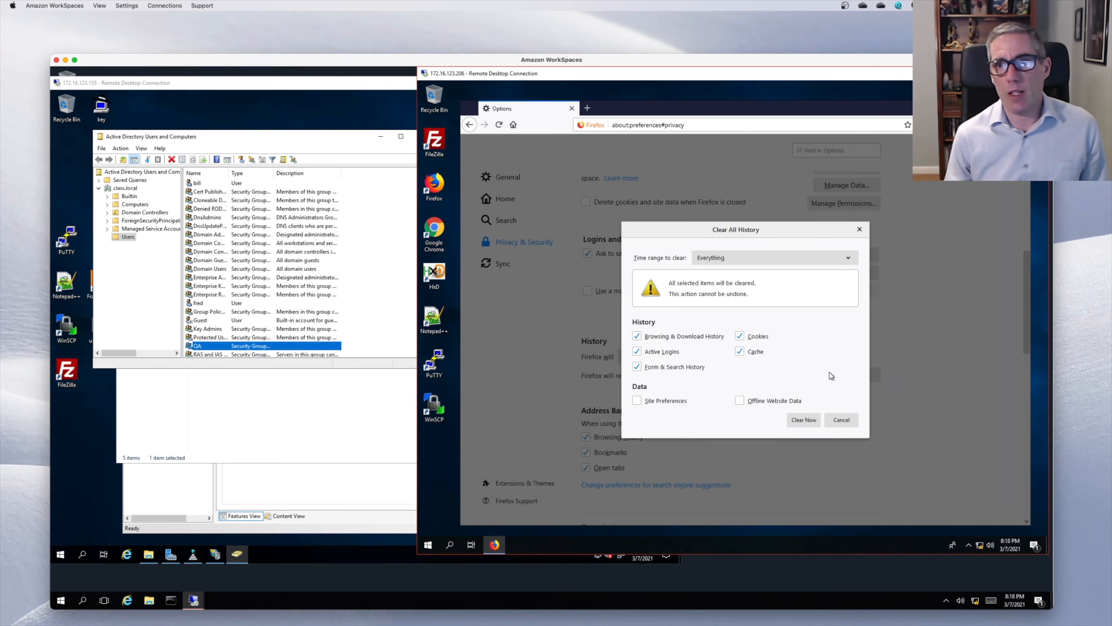
{"action": "left_click", "coordinate": [803, 420]}
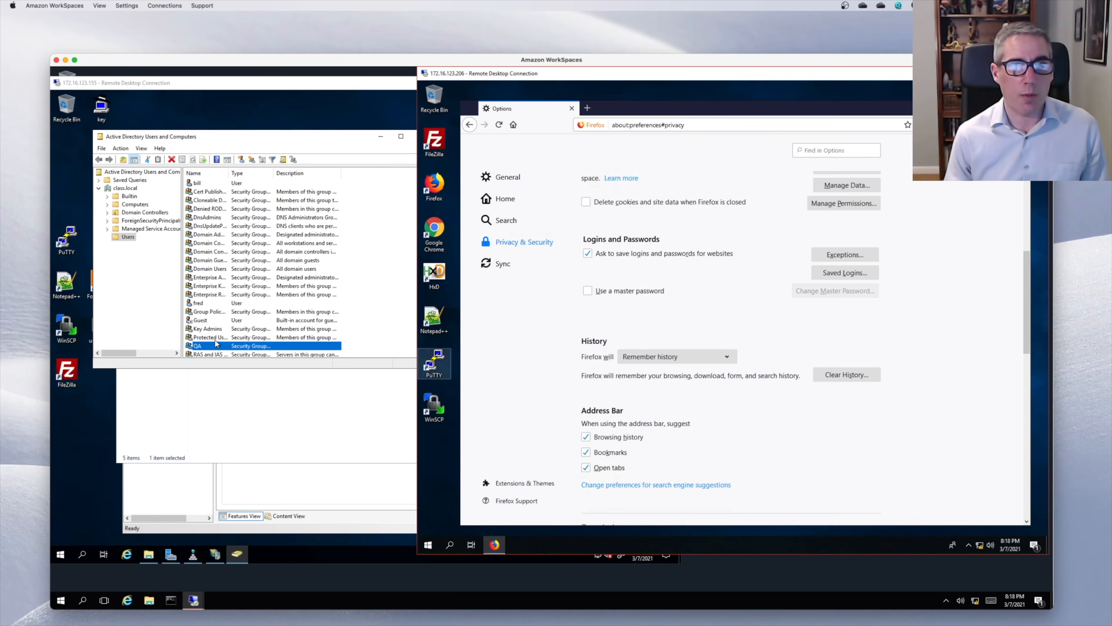
{"action": "double_click", "coordinate": [211, 346]}
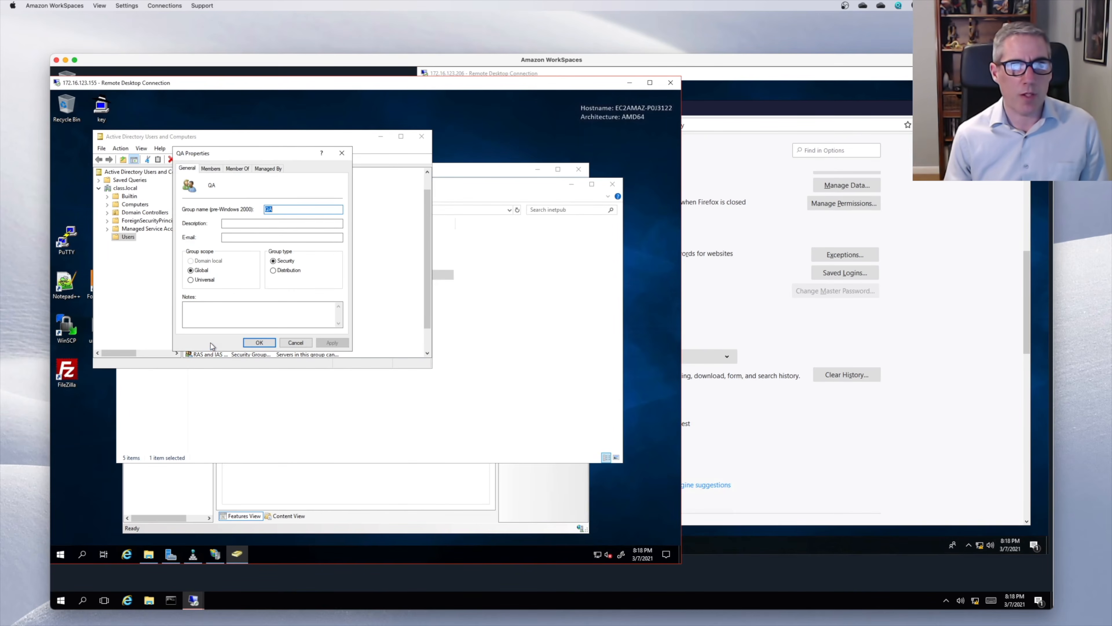
- Add a second domain user to the QA group's members, giving it two members
{"action": "left_click", "coordinate": [210, 169]}
{"action": "left_click", "coordinate": [197, 316]}
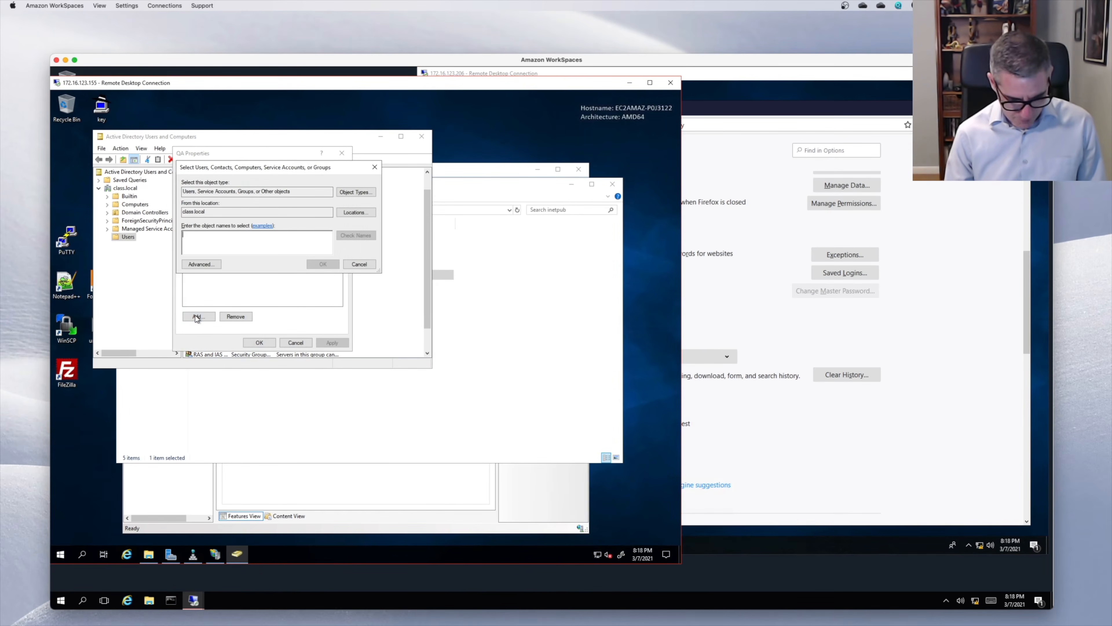
{"action": "type", "text": "bil"}
{"action": "key", "text": "Return"}
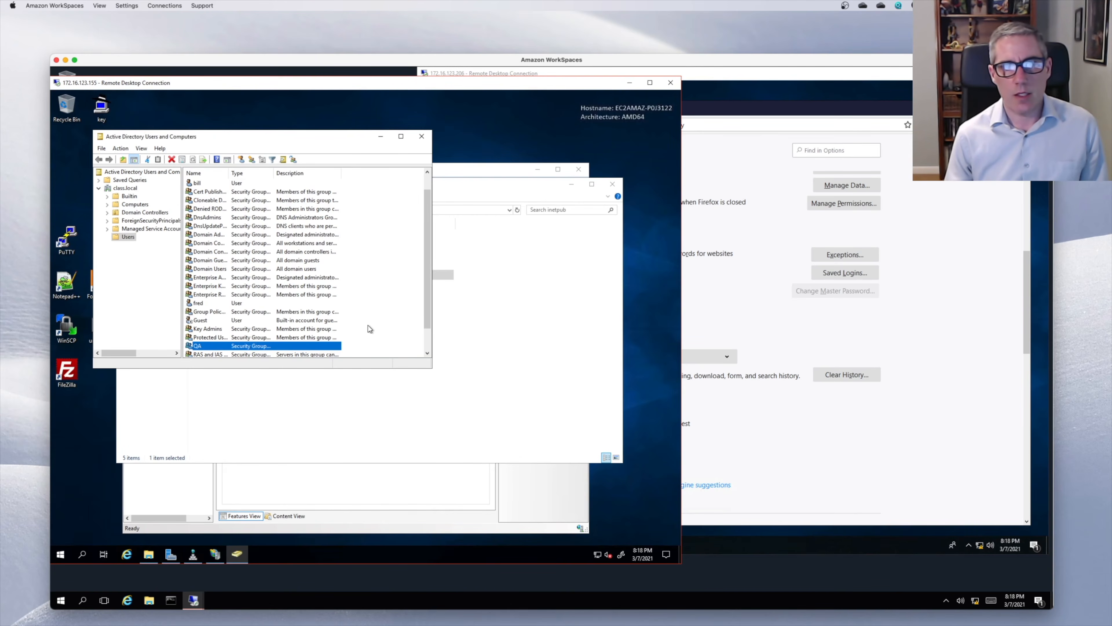
{"action": "left_click", "coordinate": [710, 113]}
{"action": "left_click", "coordinate": [587, 108]}
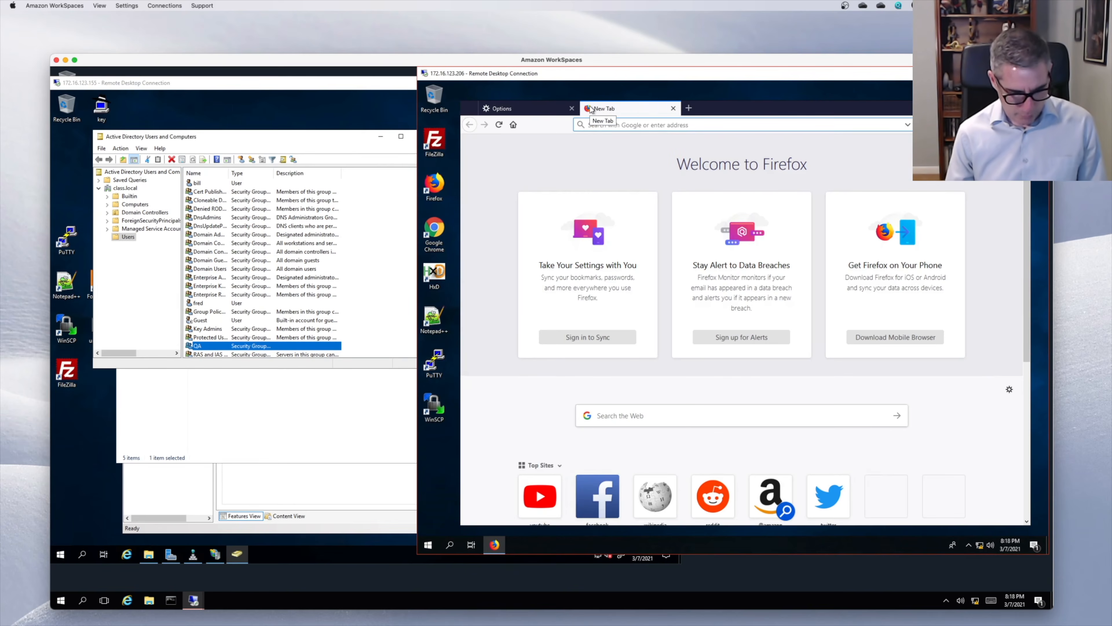
{"action": "type", "text": "www.cla"}
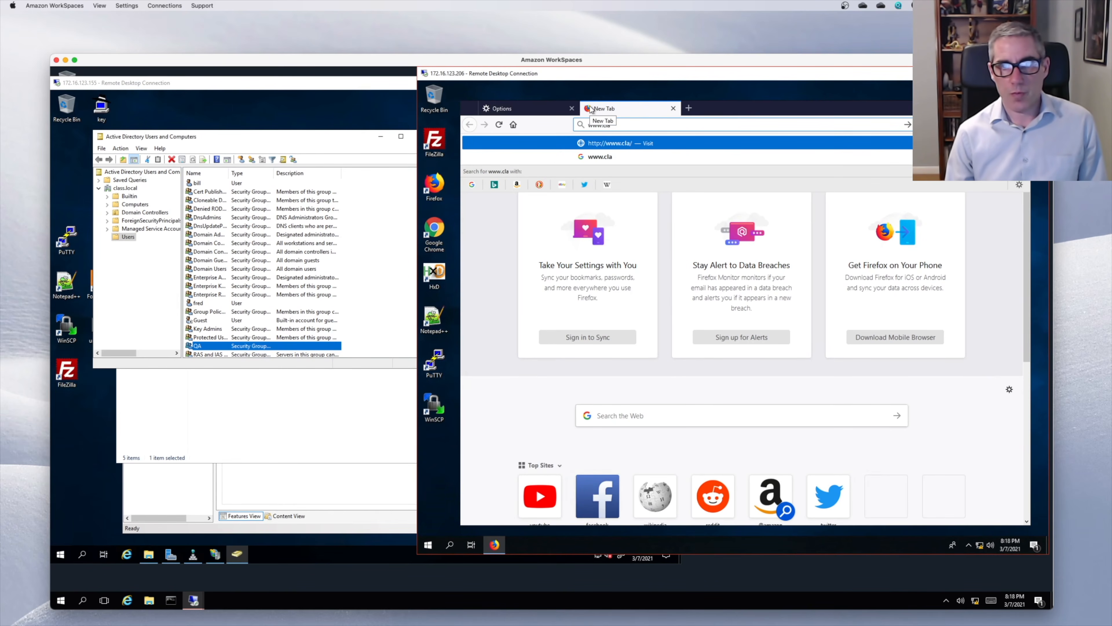
{"action": "type", "text": "ss.local"}
{"action": "key", "text": "Return"}
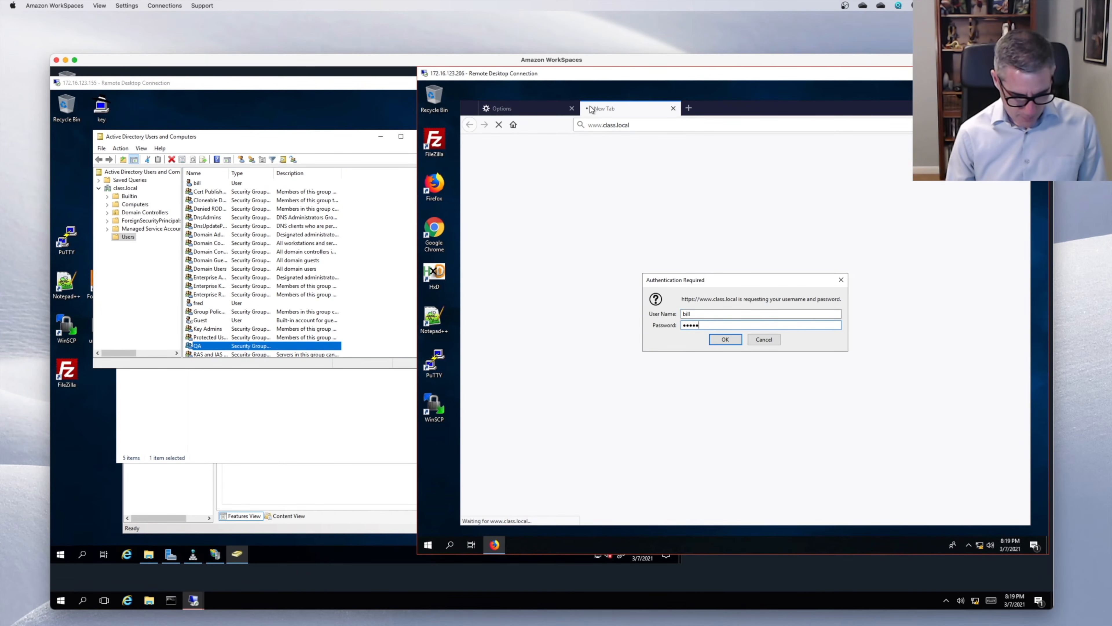
{"action": "key", "text": "Return"}
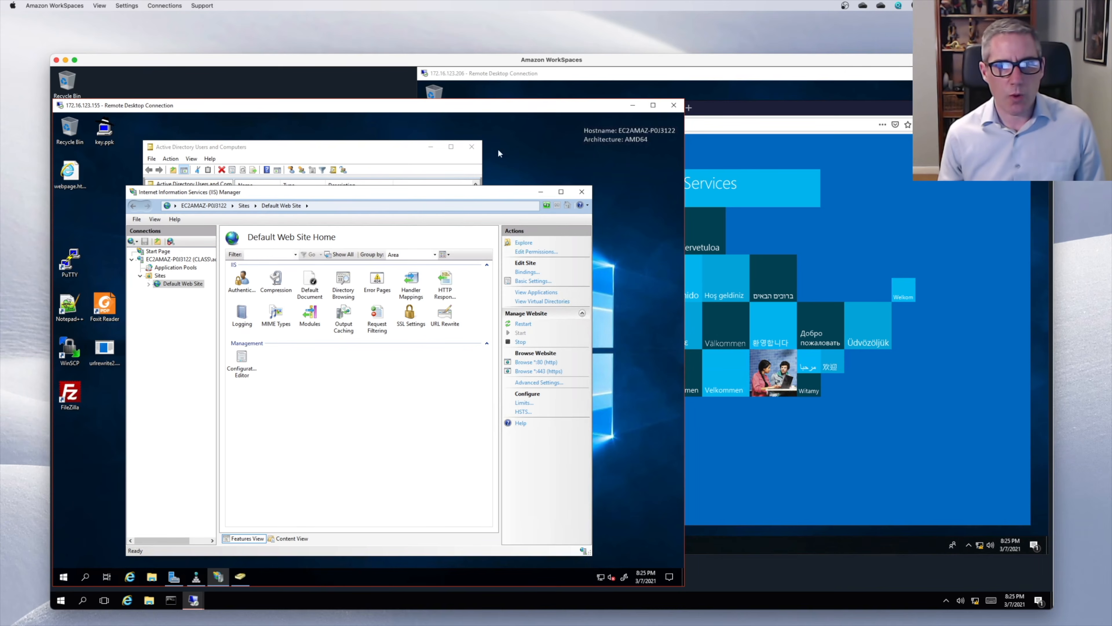
- Open the Default Web Site's wwwroot content folder from IIS Manager
{"action": "left_click", "coordinate": [78, 181]}
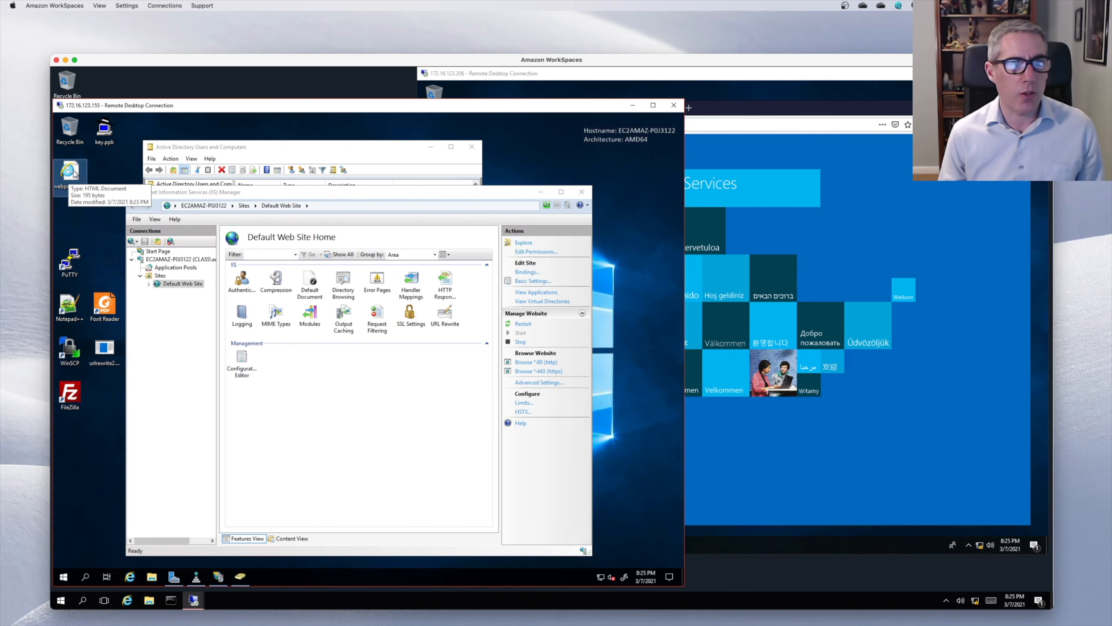
{"action": "left_click", "coordinate": [522, 245]}
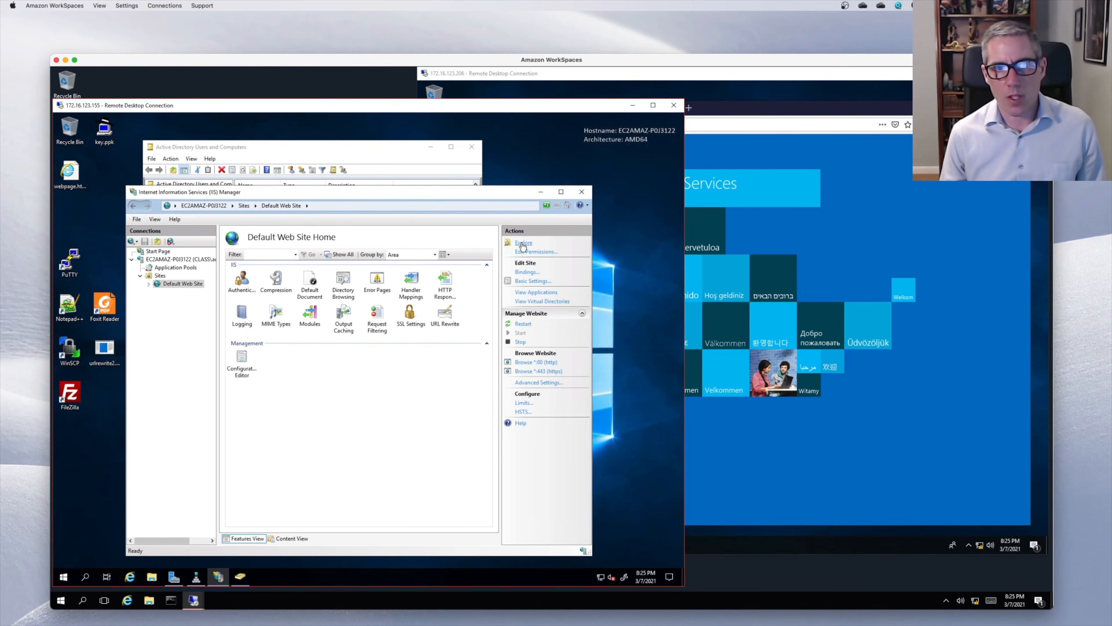
{"action": "left_click", "coordinate": [524, 242]}
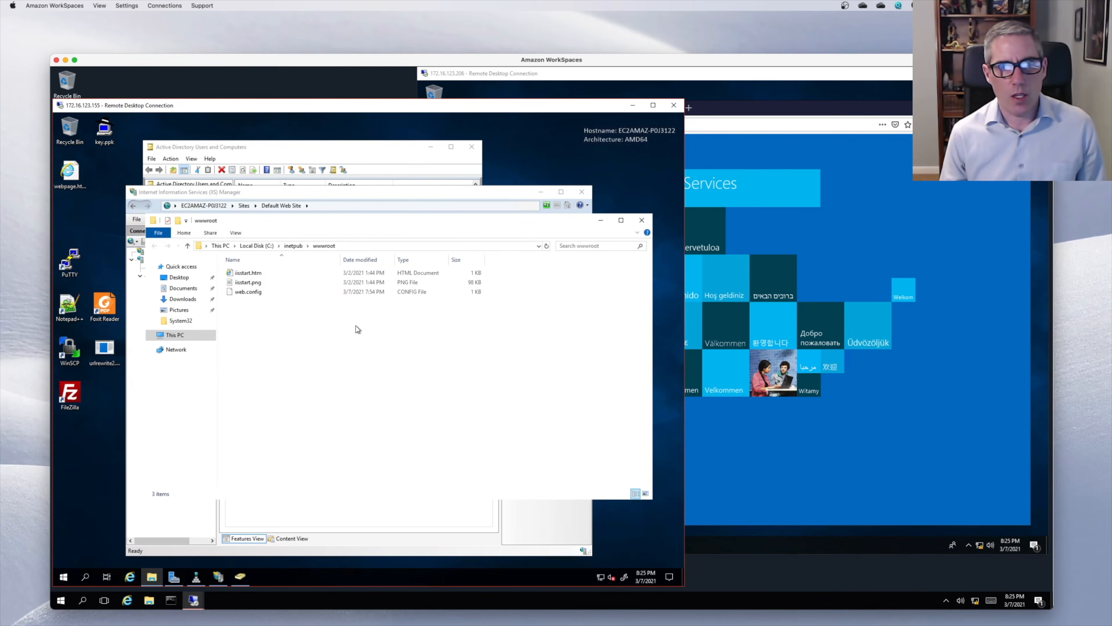
{"action": "left_click_drag", "start_coordinate": [70, 173], "coordinate": [75, 213]}
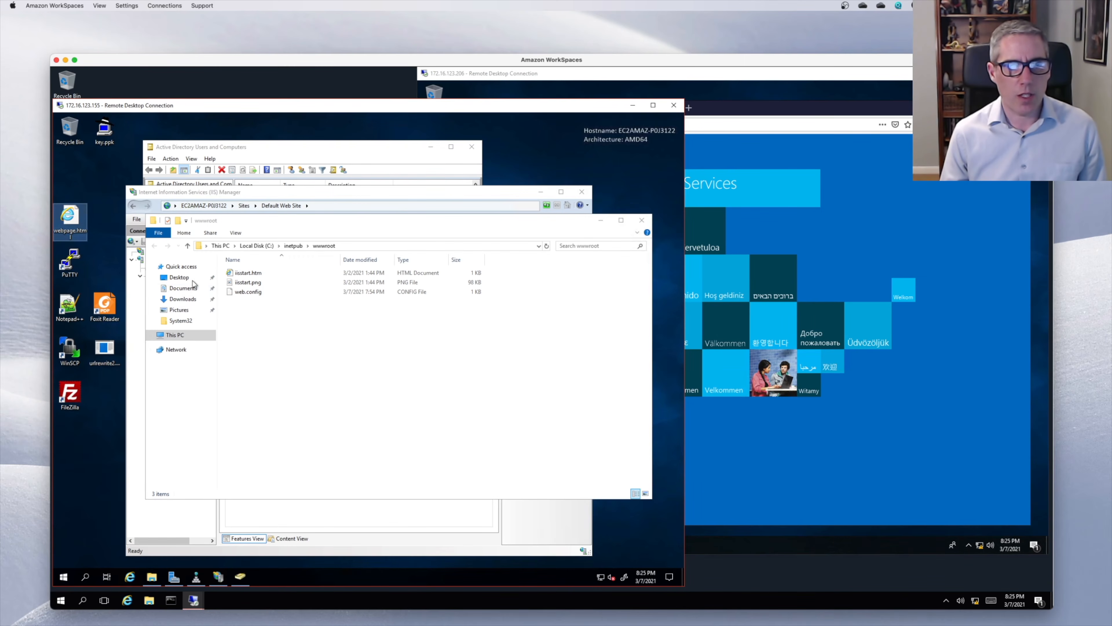
- Copy the desktop web page and paste it into wwwroot as webpage.html
{"action": "right_click", "coordinate": [63, 217]}
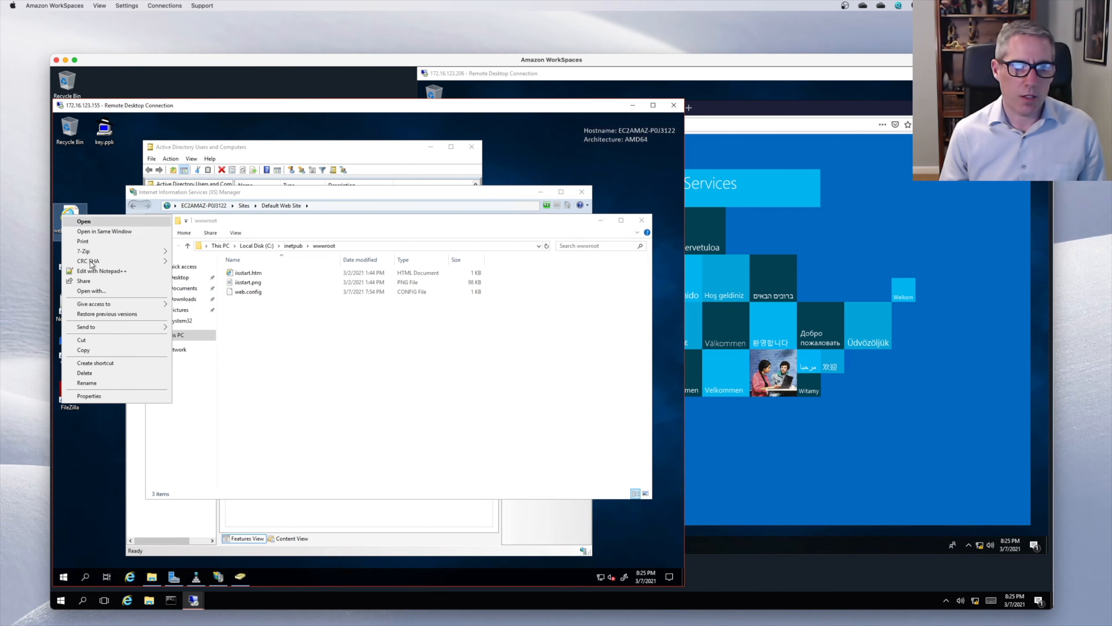
{"action": "left_click", "coordinate": [106, 349]}
{"action": "left_click", "coordinate": [261, 342]}
{"action": "right_click", "coordinate": [261, 342]}
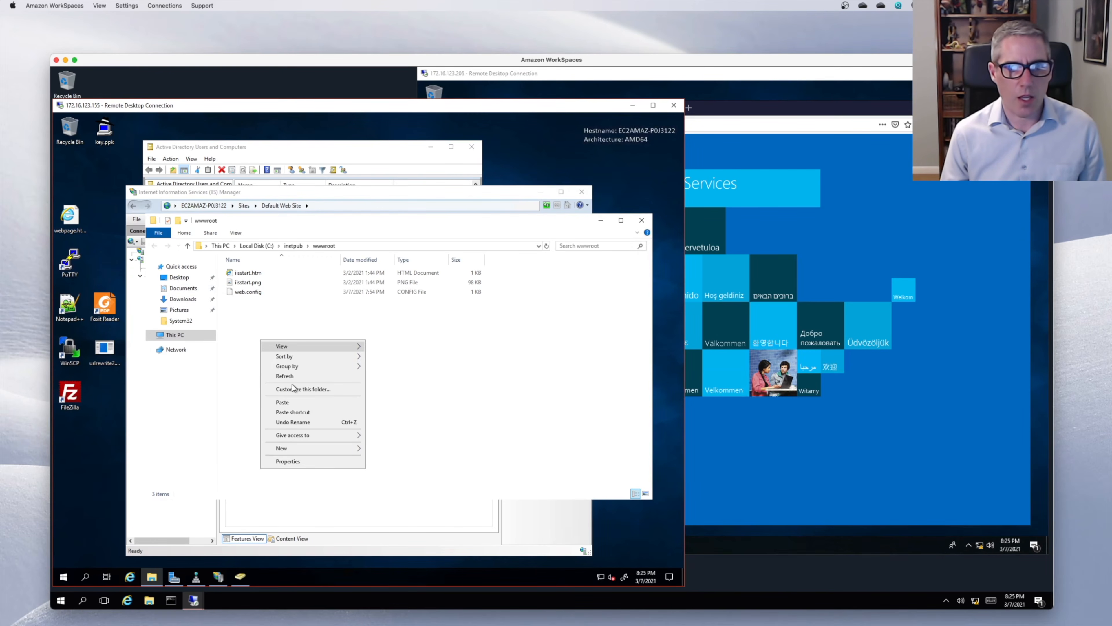
{"action": "left_click", "coordinate": [292, 401]}
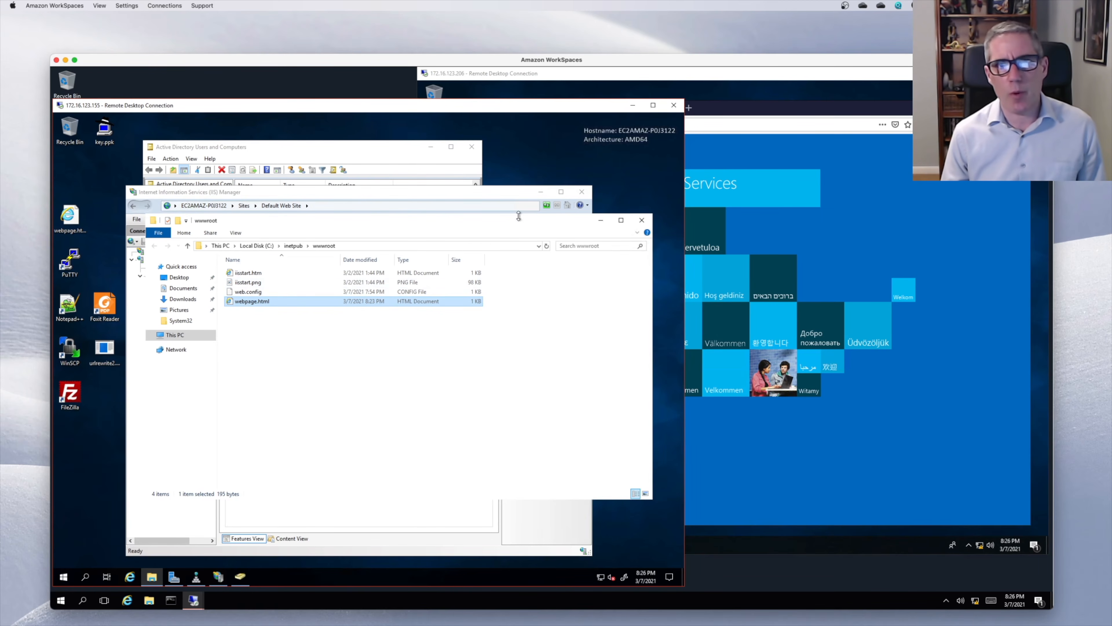
{"action": "left_click", "coordinate": [782, 157]}
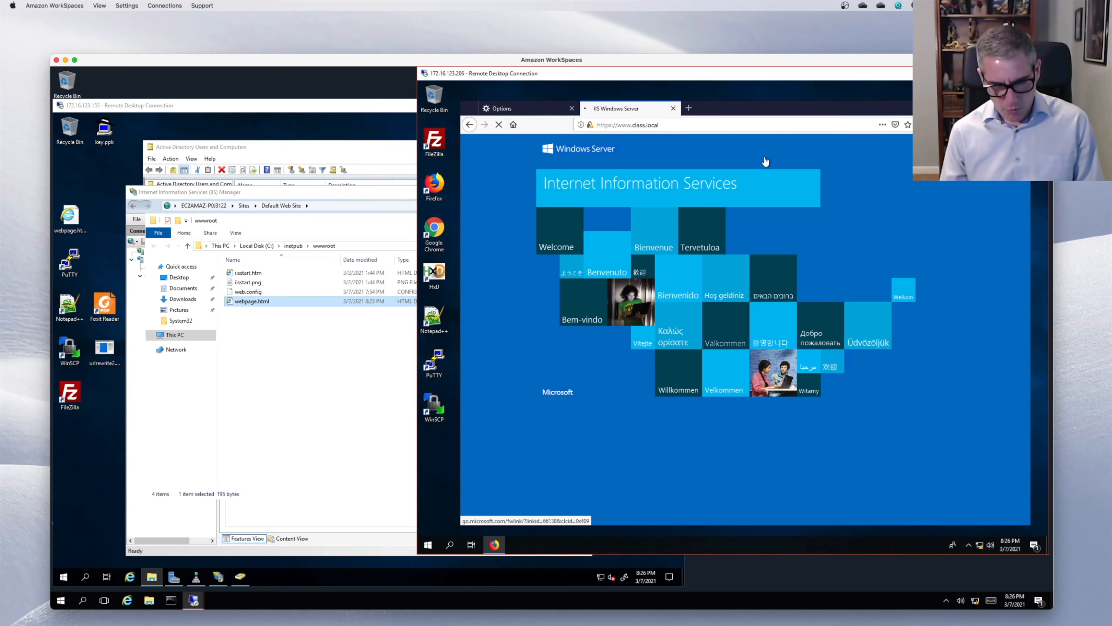
{"action": "left_click", "coordinate": [305, 193]}
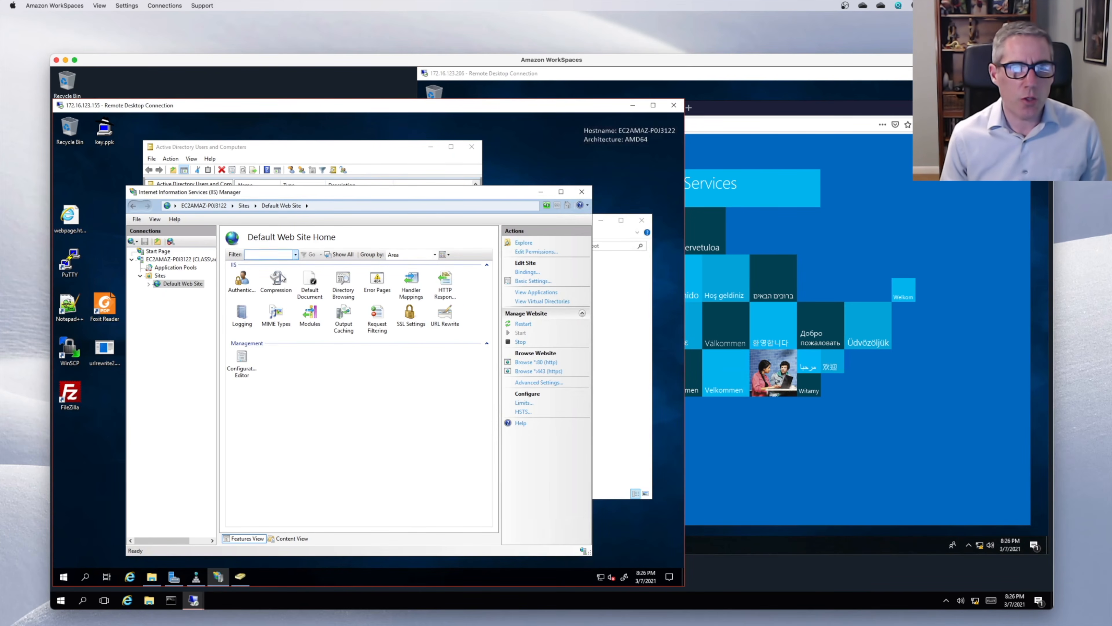
- Open Default Web Site's Default Document feature, showing its five default file names
{"action": "left_click", "coordinate": [305, 287]}
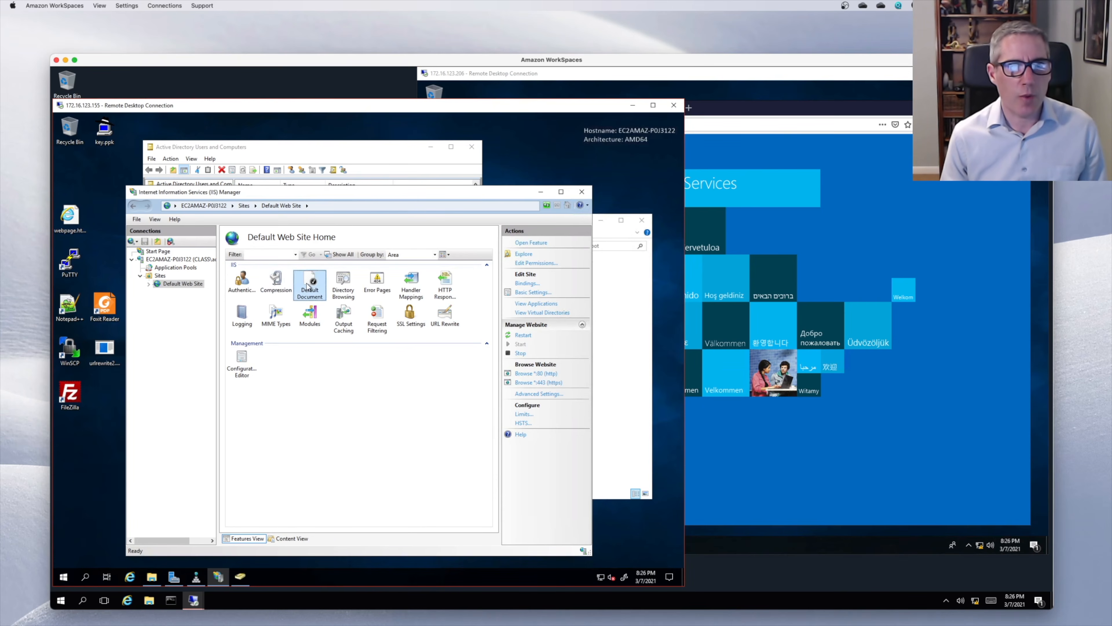
{"action": "double_click", "coordinate": [308, 286]}
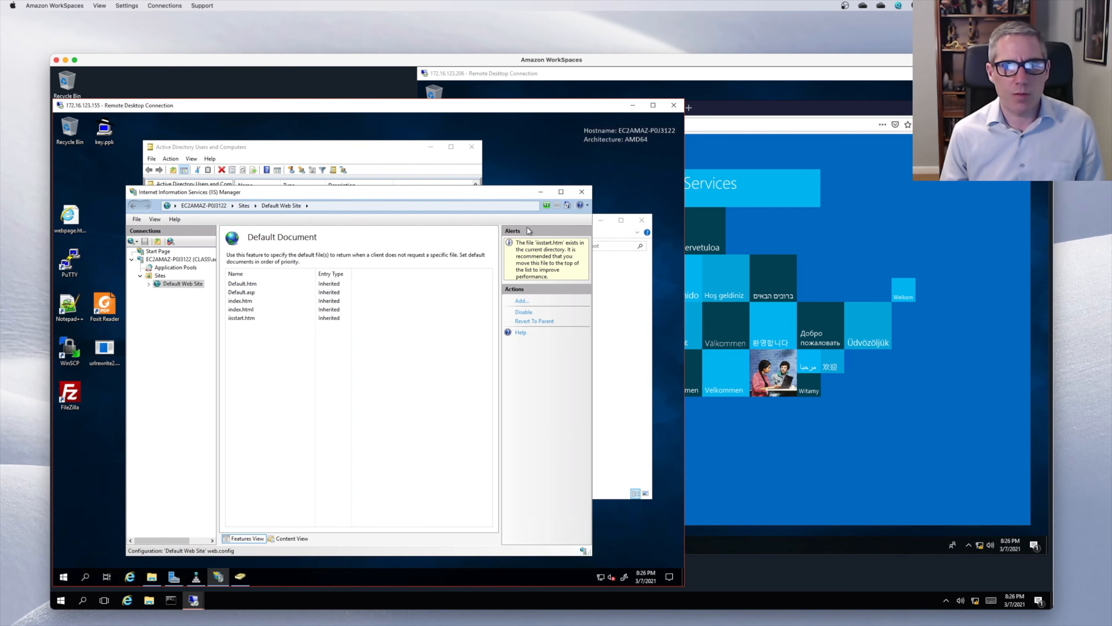
{"action": "left_click", "coordinate": [613, 286]}
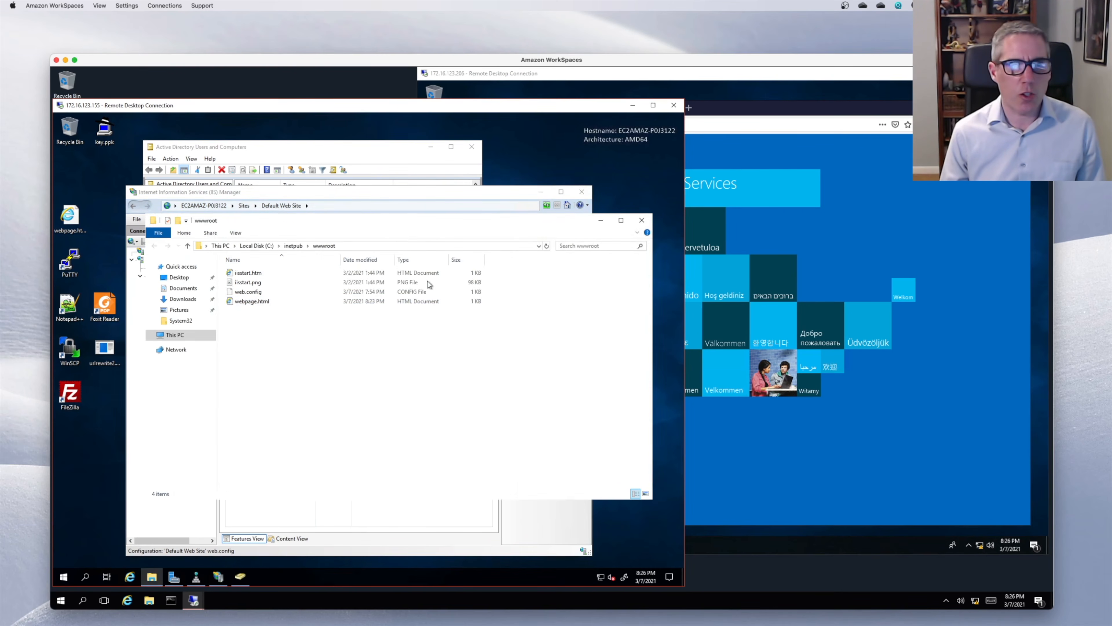
- Rename webpage.html in wwwroot to index.html and reload the site in Firefox
{"action": "left_click", "coordinate": [258, 302]}
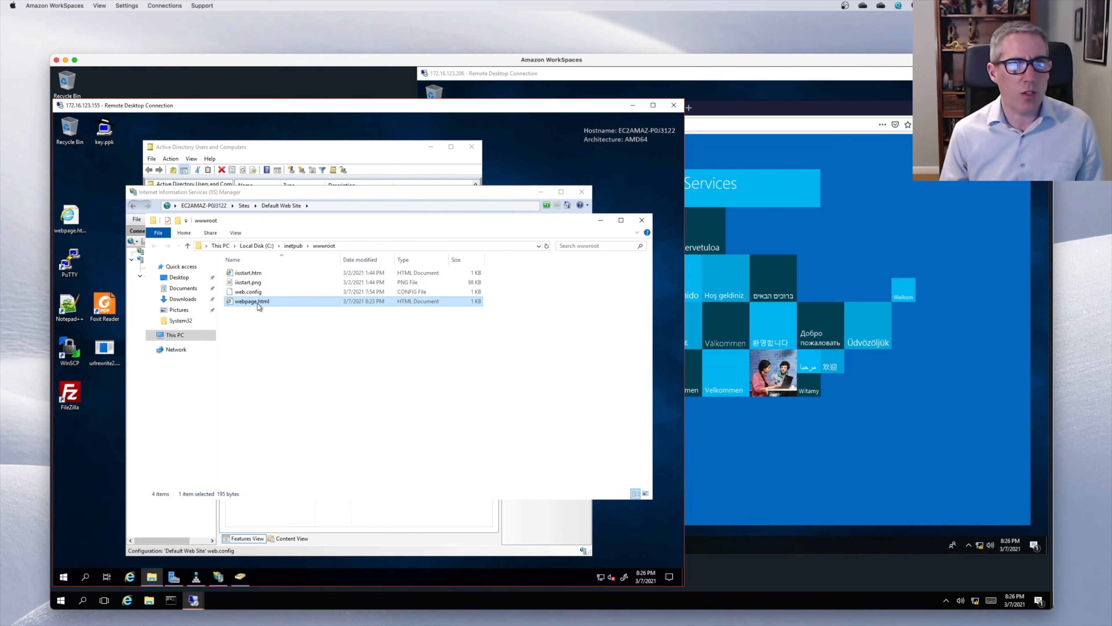
{"action": "left_click", "coordinate": [258, 305]}
{"action": "left_click", "coordinate": [255, 302]}
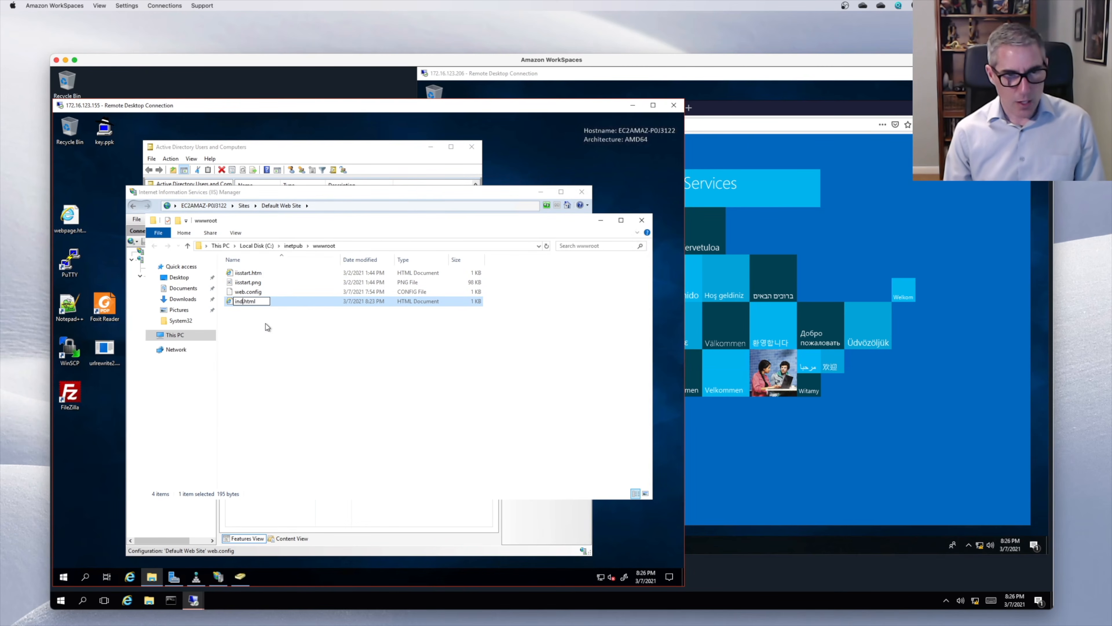
{"action": "key", "text": "Return"}
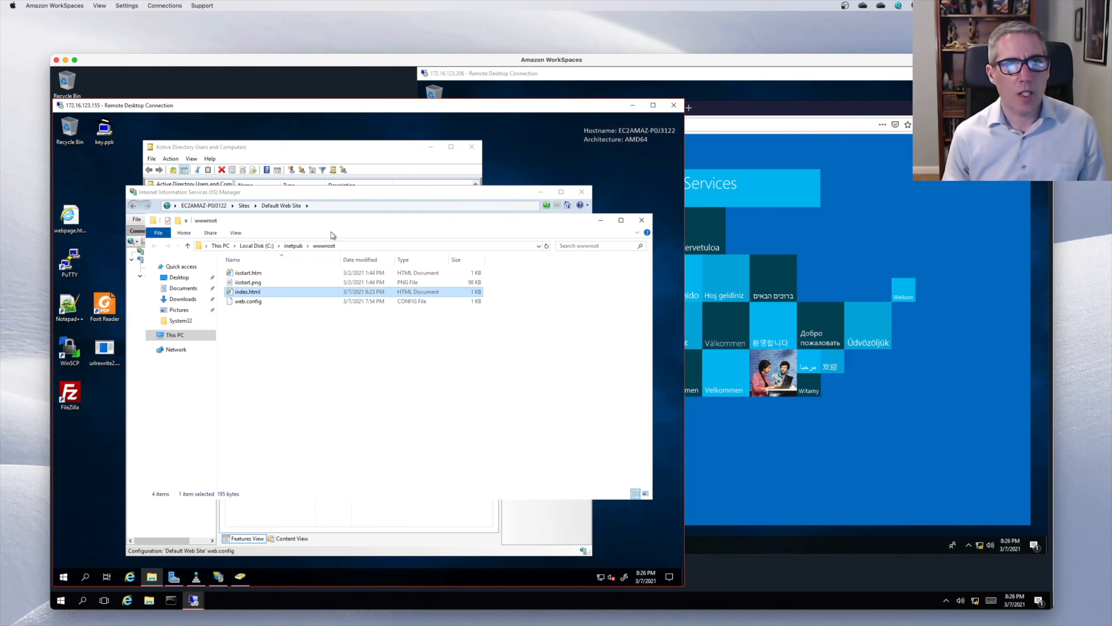
{"action": "left_click", "coordinate": [770, 241]}
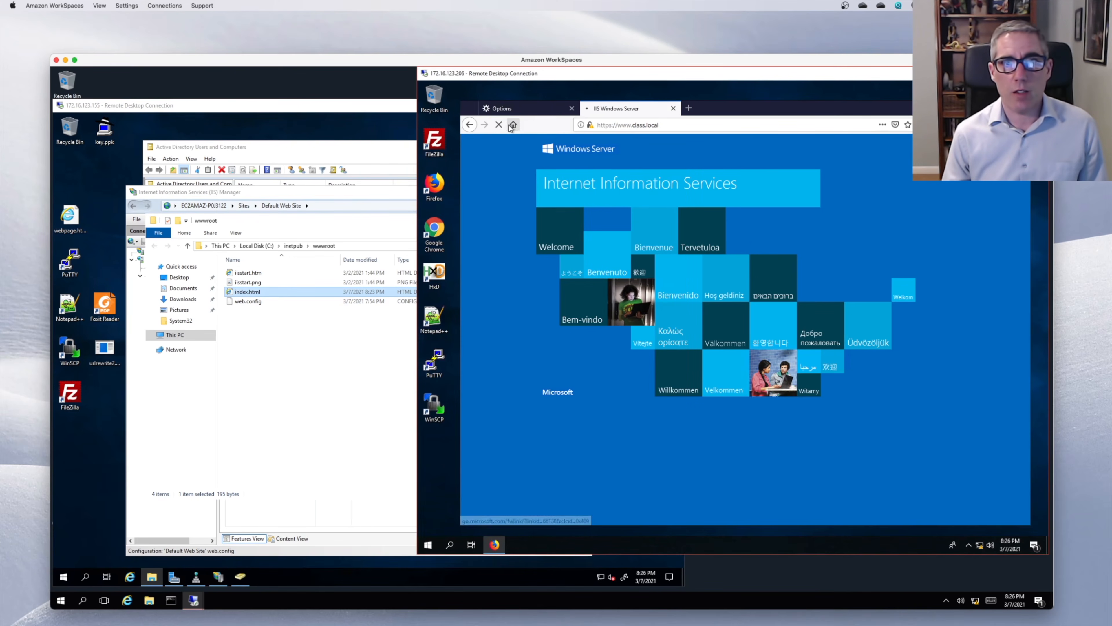
{"action": "left_click", "coordinate": [498, 124]}
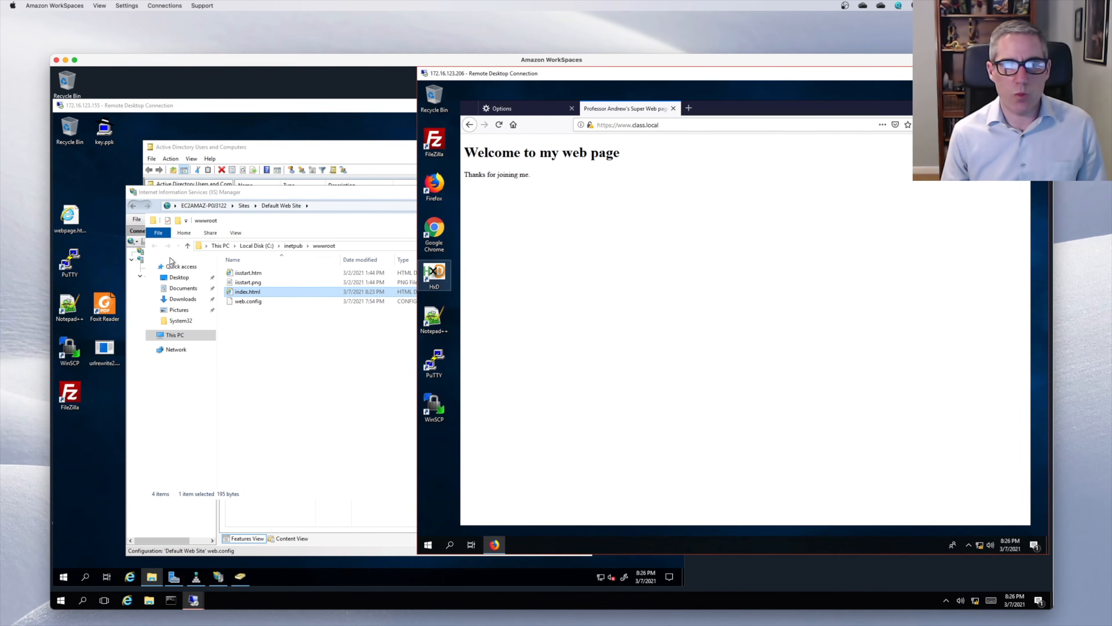
- Inspect the web page's HTML source in the editor, then view the welcome page in the browser
{"action": "right_click", "coordinate": [81, 219]}
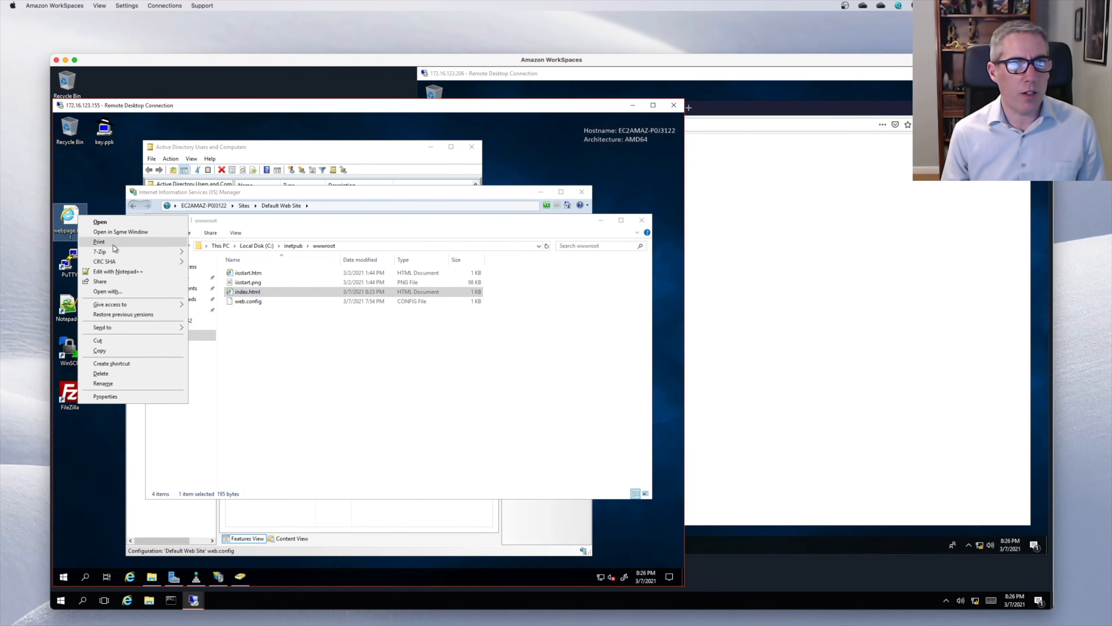
{"action": "left_click", "coordinate": [124, 273]}
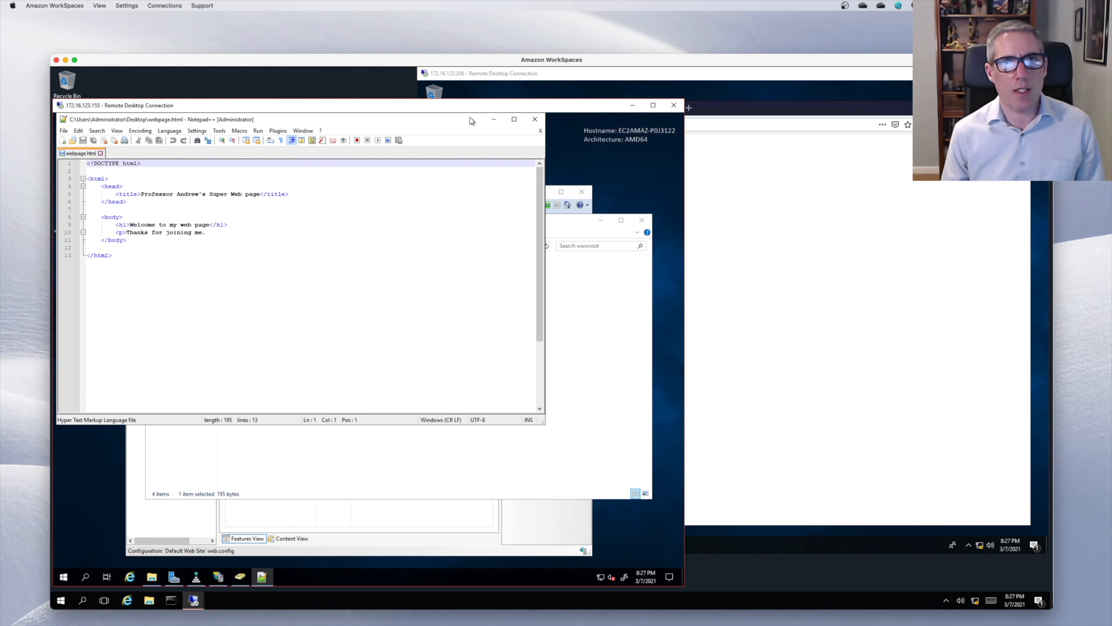
{"action": "left_click", "coordinate": [534, 120]}
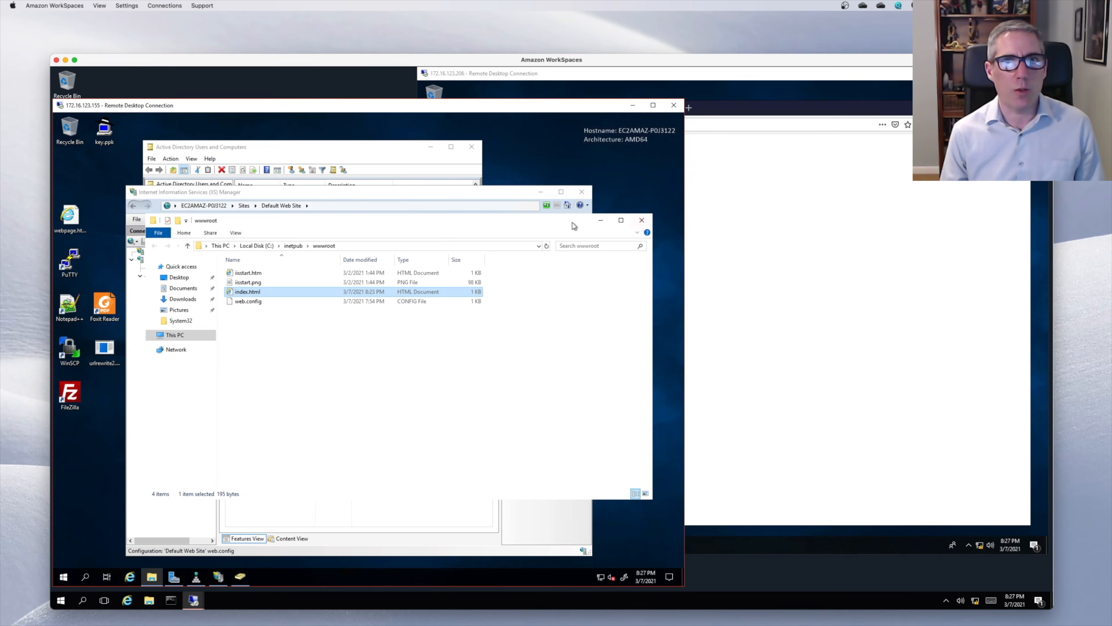
{"action": "left_click", "coordinate": [747, 198]}
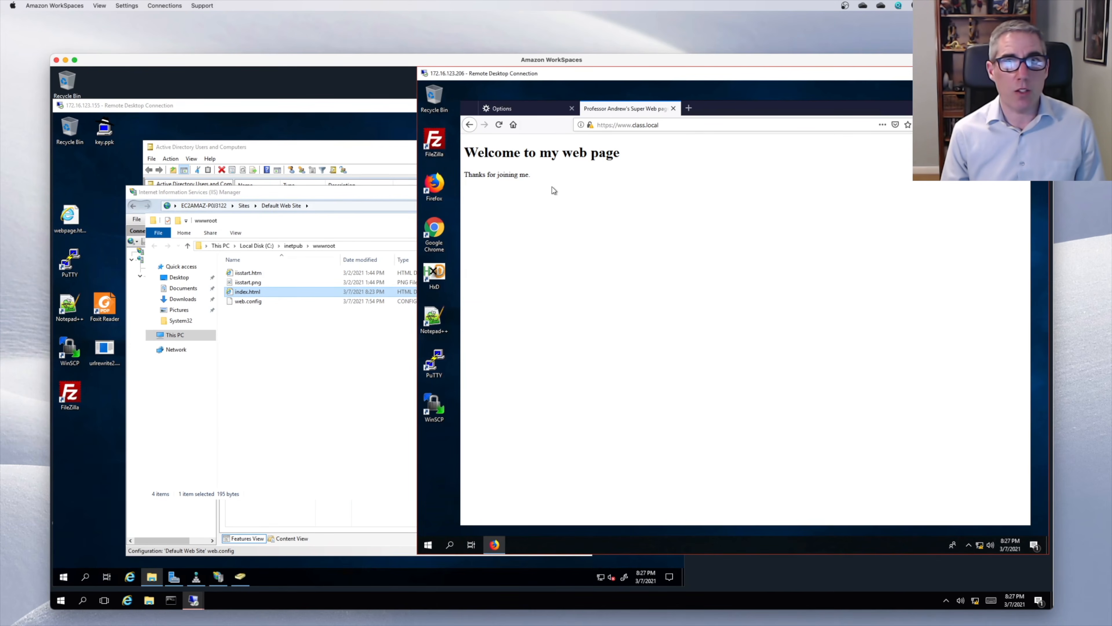
{"action": "left_click", "coordinate": [345, 228]}
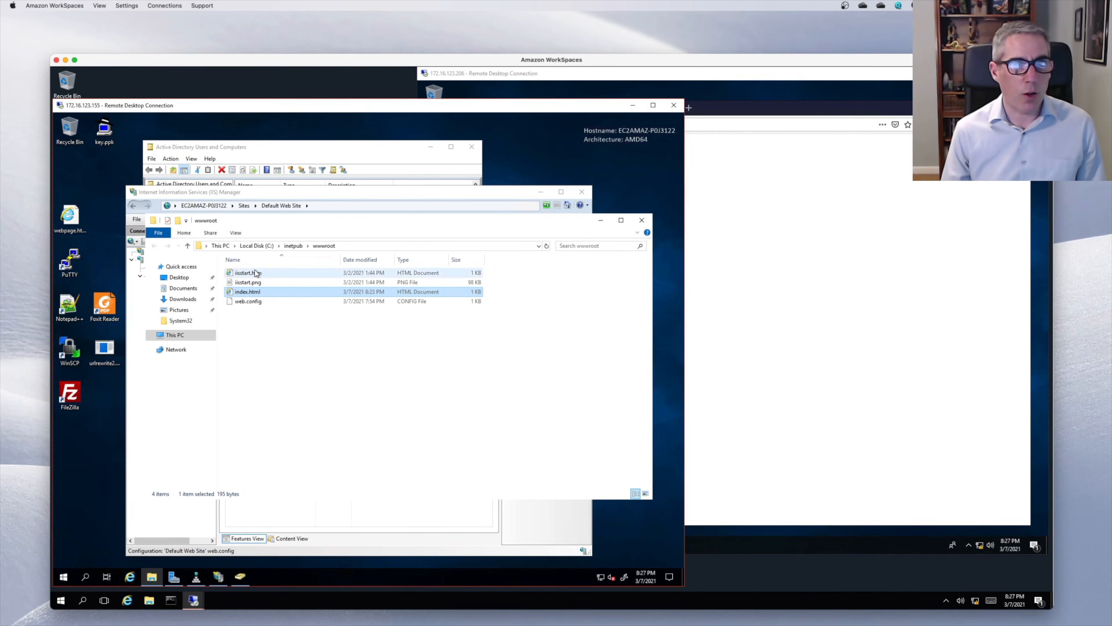
- Move index.html one place down the Default Document list and confirm the change
{"action": "left_click", "coordinate": [285, 193]}
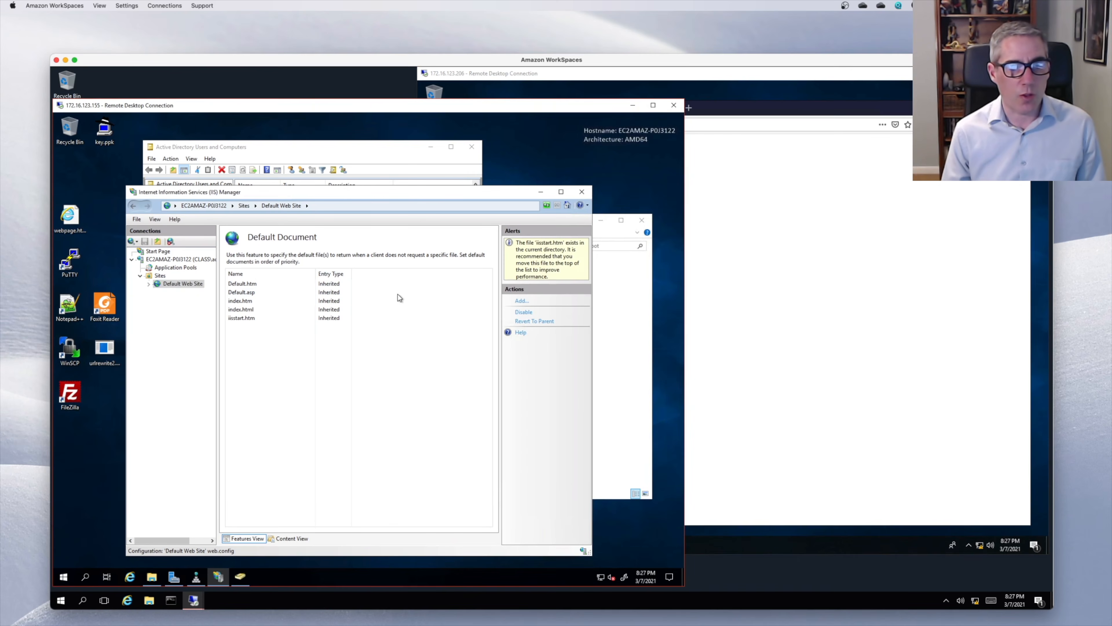
{"action": "left_click", "coordinate": [257, 309]}
{"action": "left_click", "coordinate": [536, 330]}
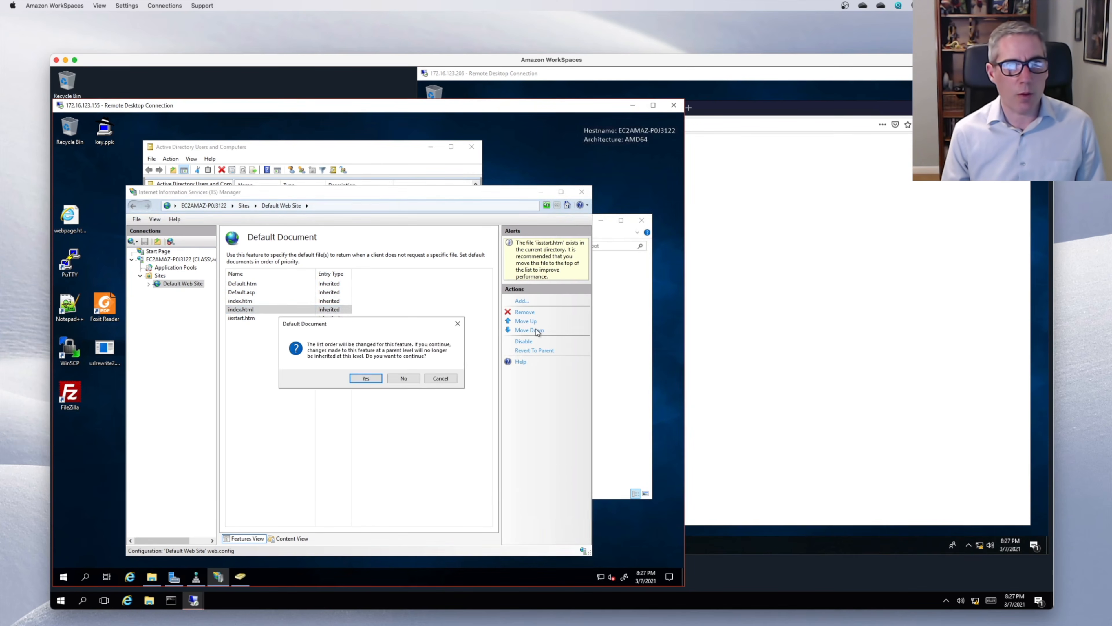
{"action": "left_click", "coordinate": [373, 379]}
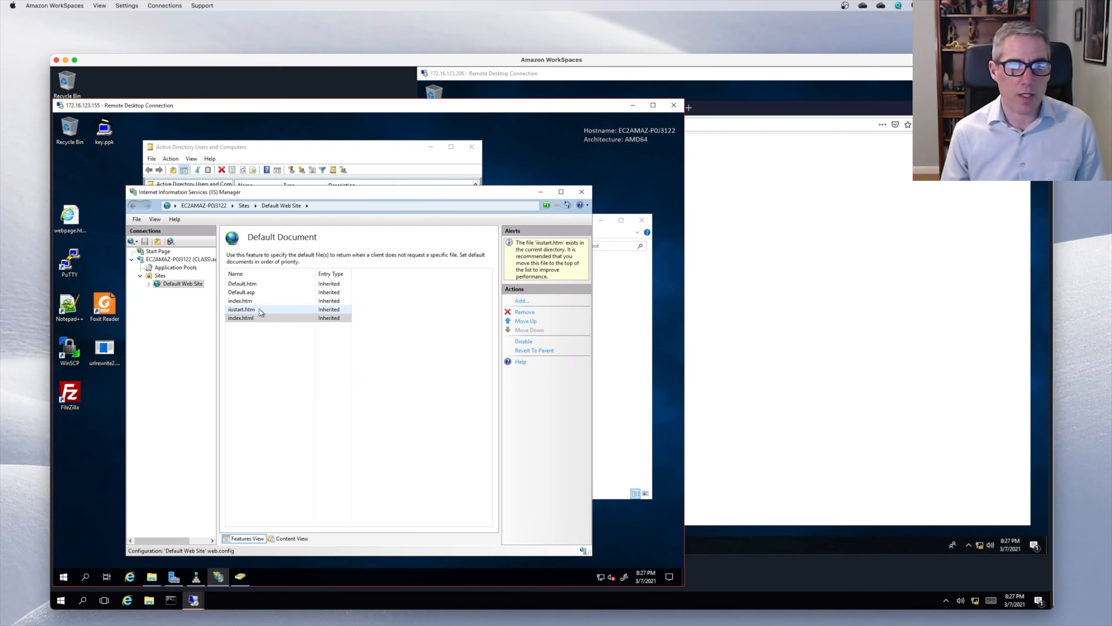
{"action": "left_click", "coordinate": [248, 310]}
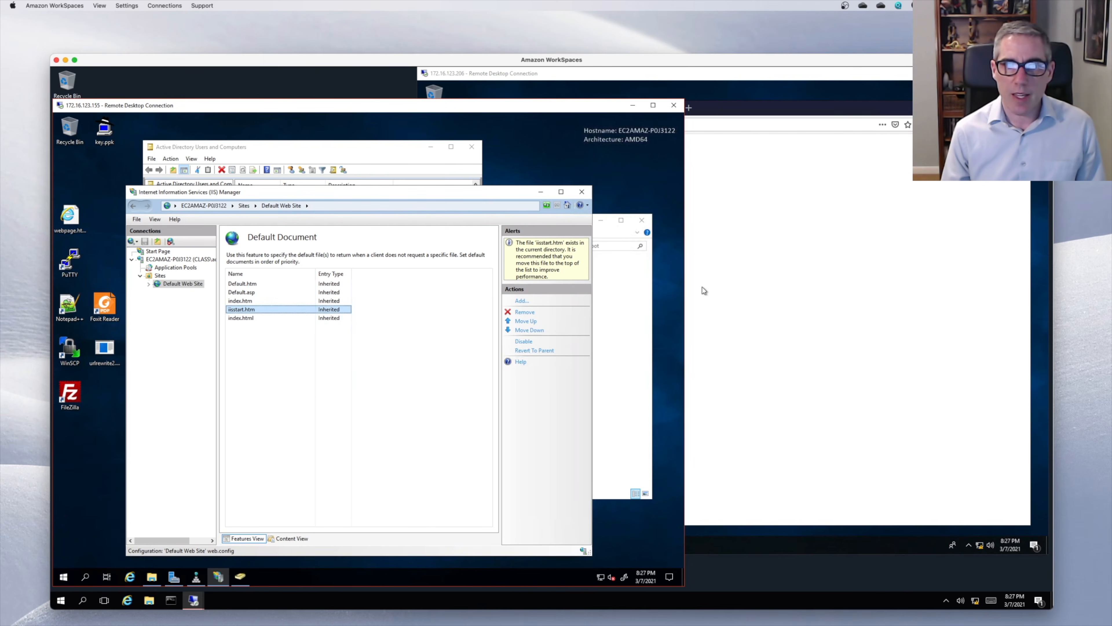
{"action": "left_click", "coordinate": [782, 282]}
{"action": "key", "text": "F5"}
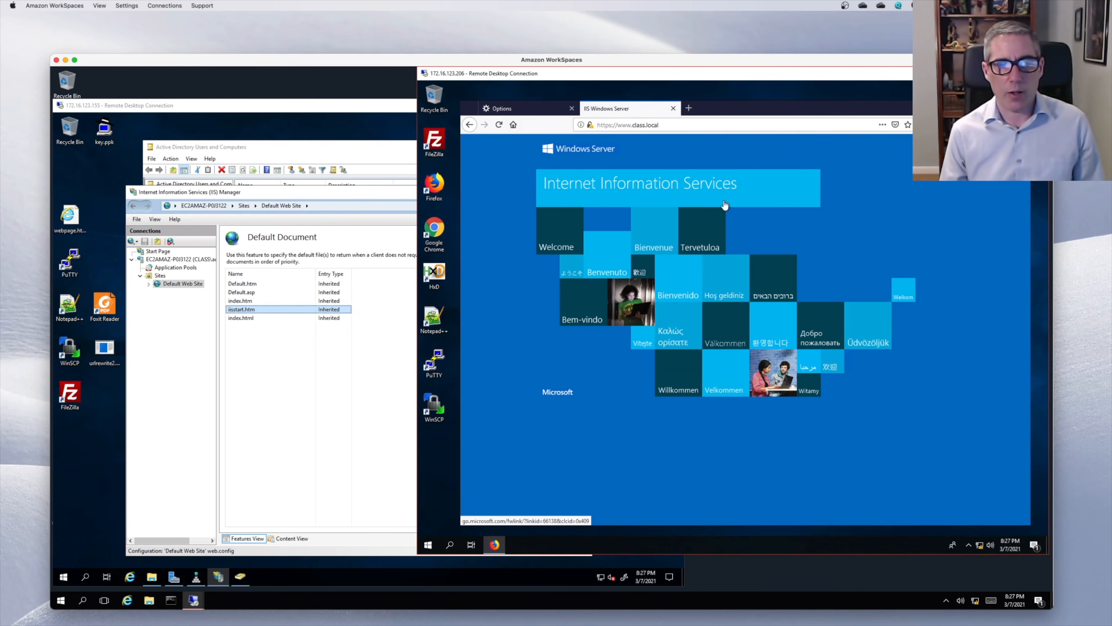
{"action": "left_click", "coordinate": [674, 124]}
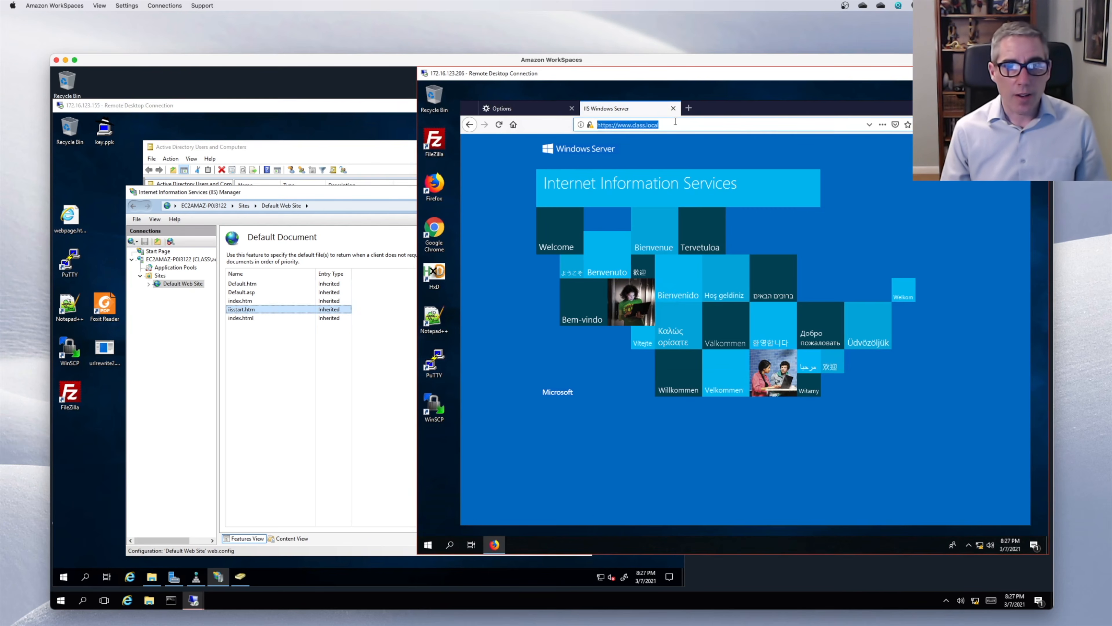
{"action": "key", "text": "End"}
{"action": "type", "text": "/"}
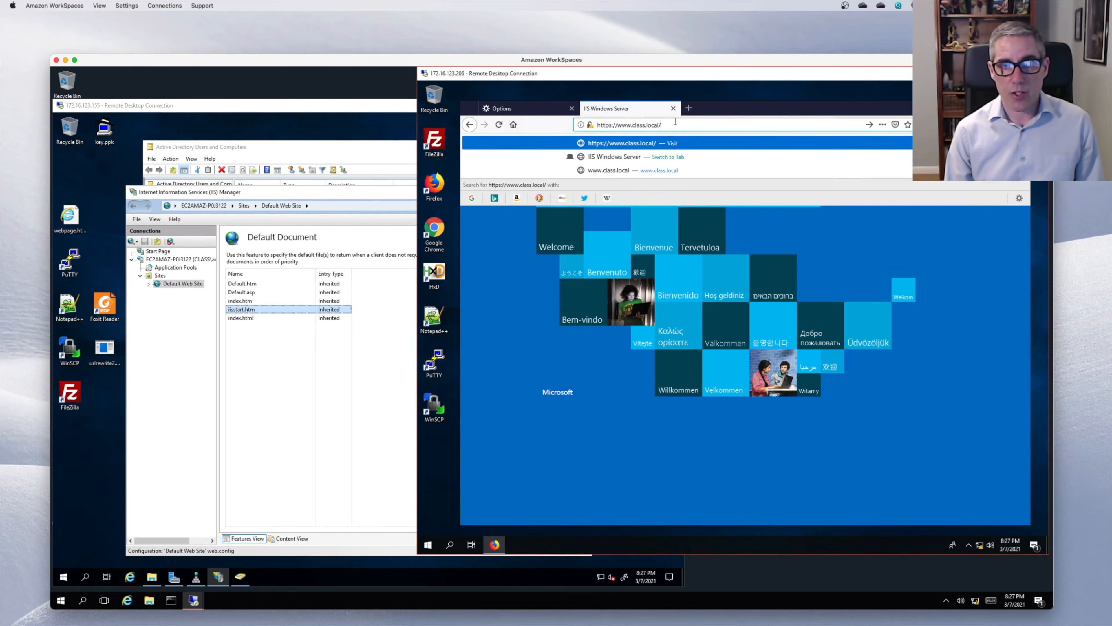
{"action": "type", "text": "index.html"}
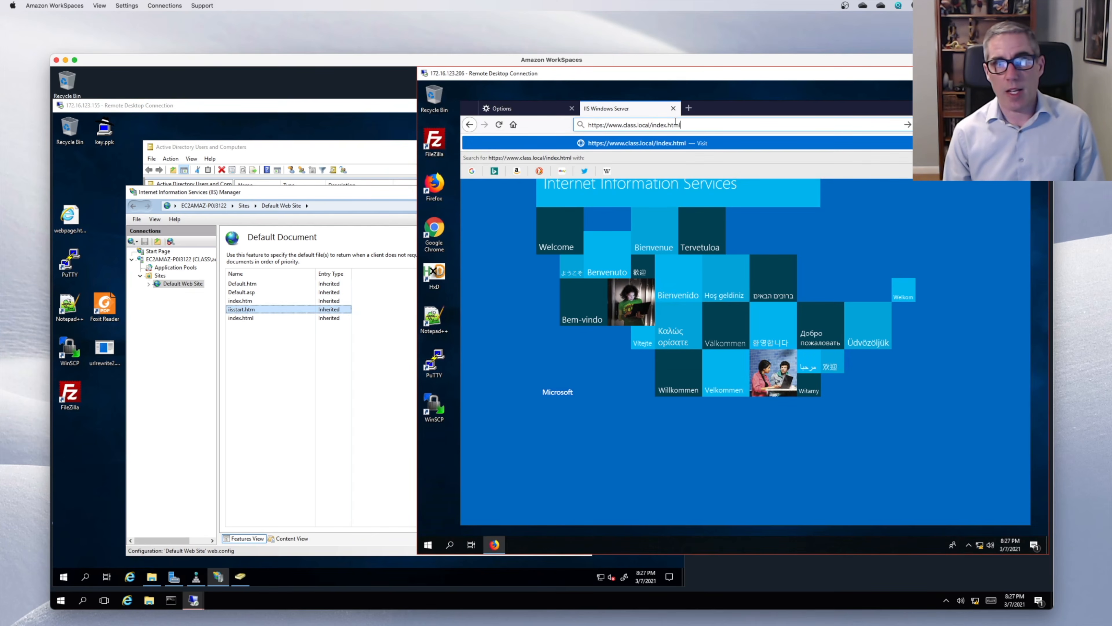
{"action": "key", "text": "Return"}
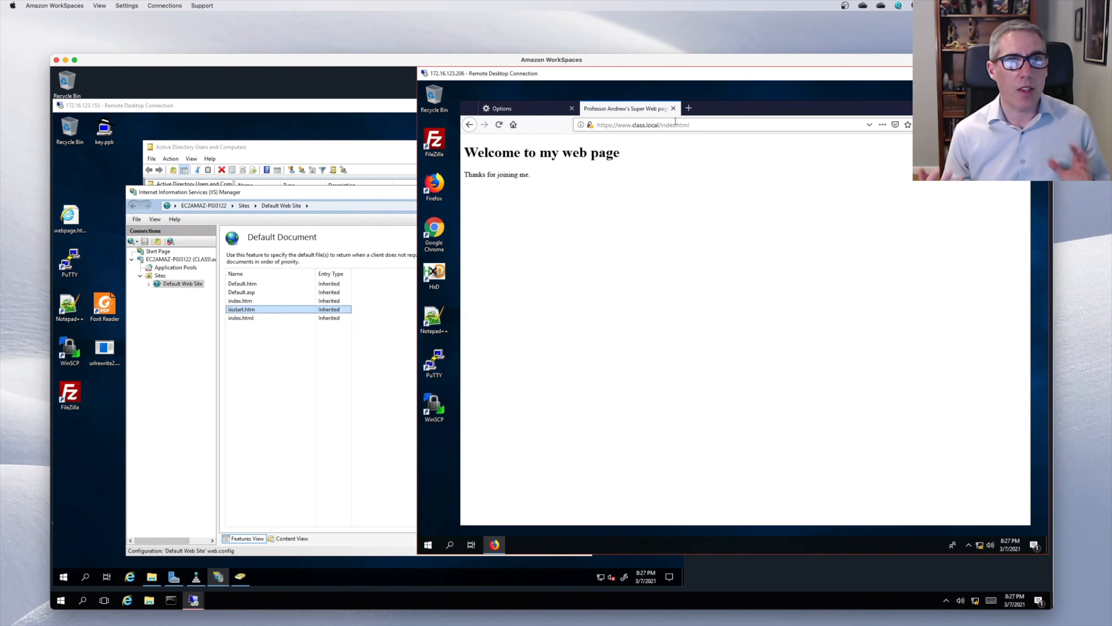
{"action": "left_click_drag", "start_coordinate": [658, 126], "coordinate": [689, 122]}
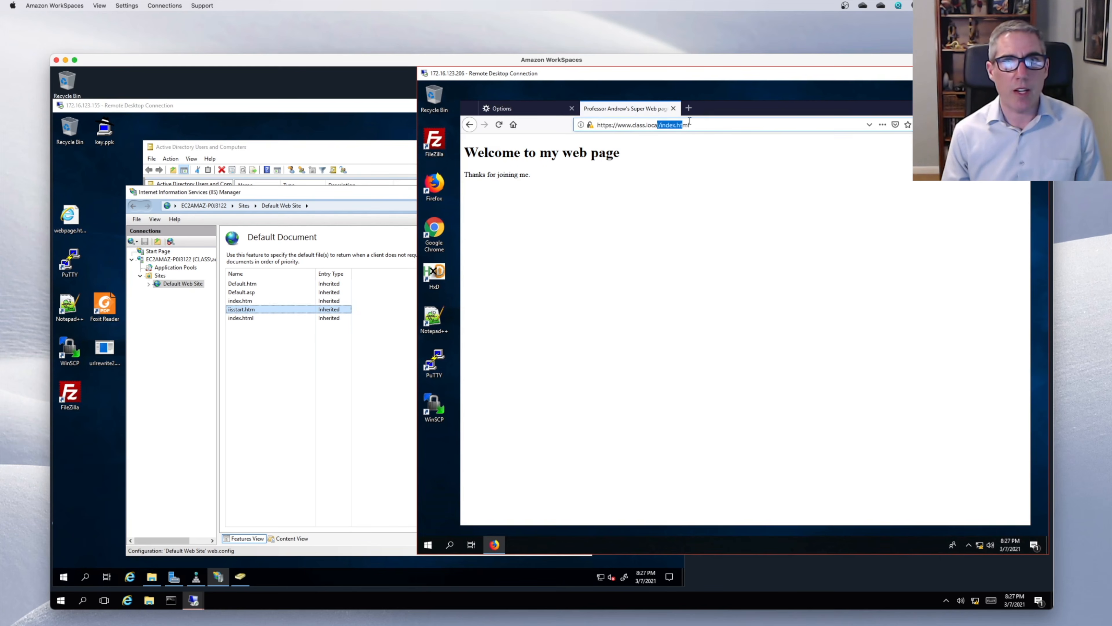
{"action": "key", "text": "BackSpace"}
{"action": "key", "text": "Return"}
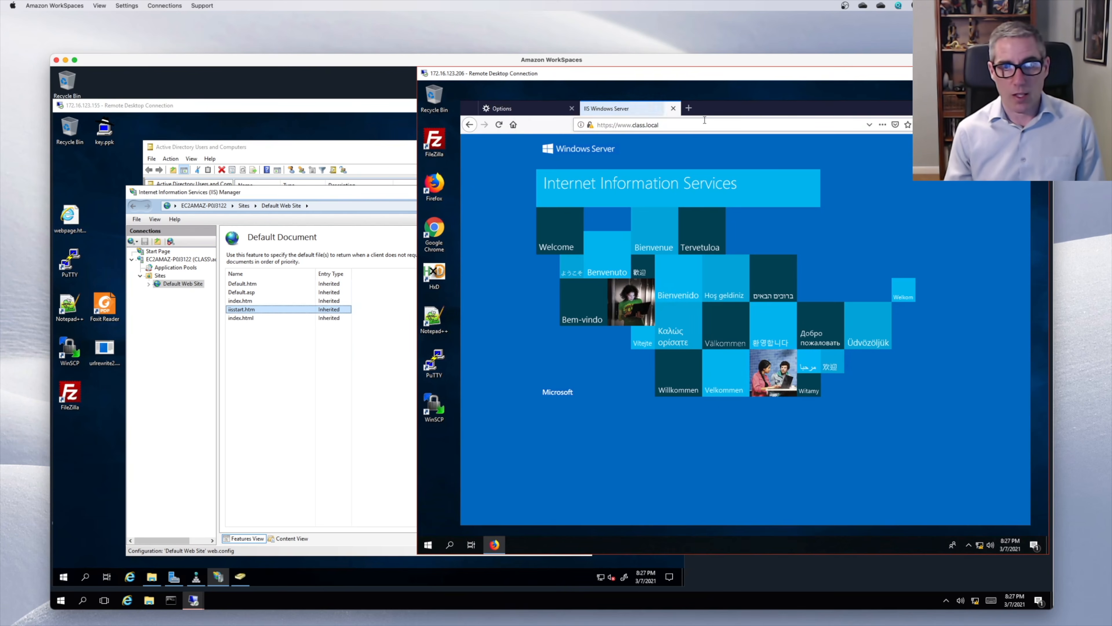
- Move index.html back above iisstart.htm and reload the site to show the custom page
{"action": "left_click", "coordinate": [247, 318]}
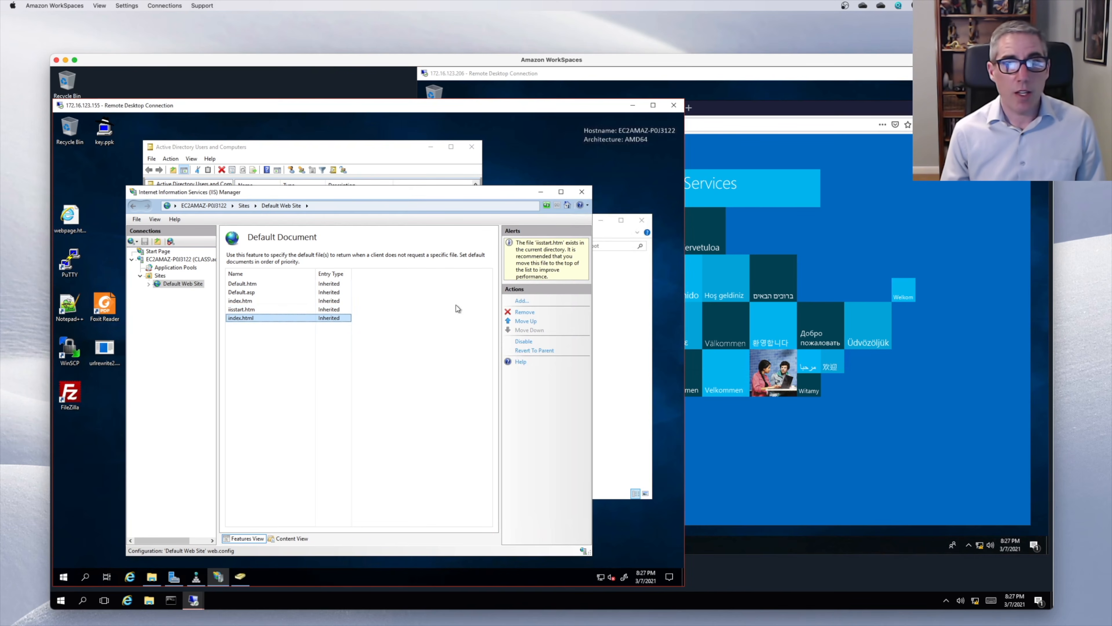
{"action": "left_click", "coordinate": [524, 321]}
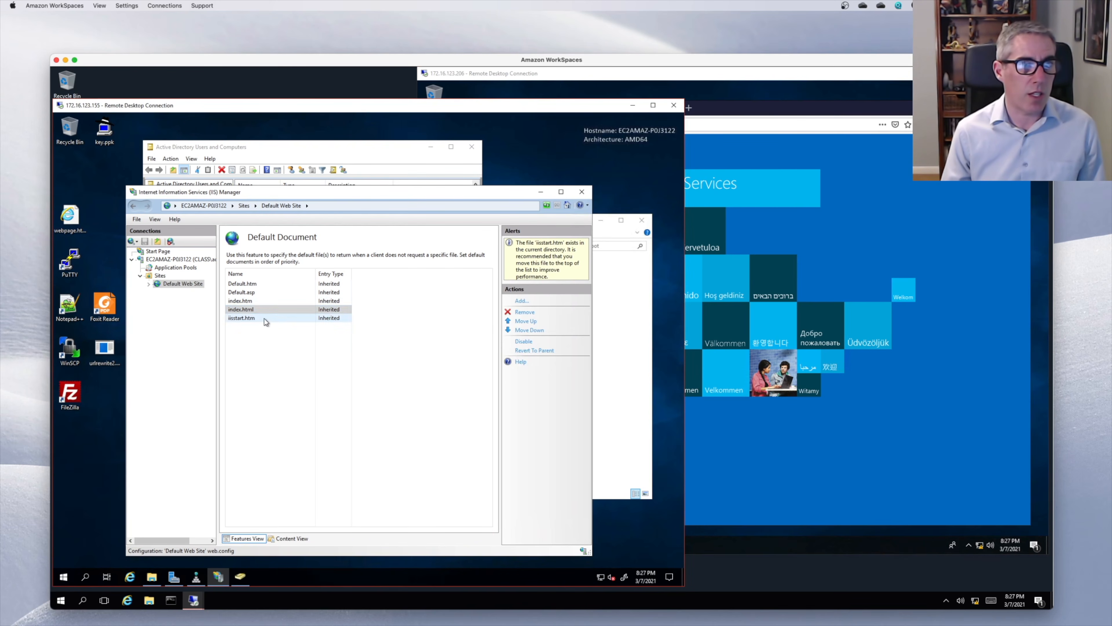
{"action": "left_click", "coordinate": [841, 239]}
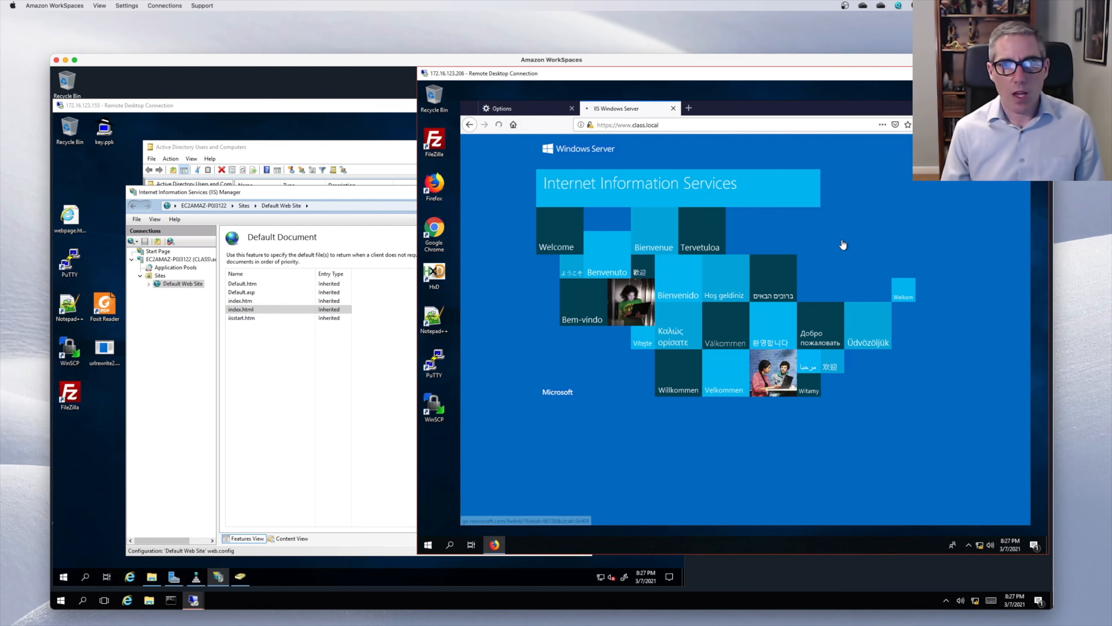
{"action": "key", "text": "F5"}
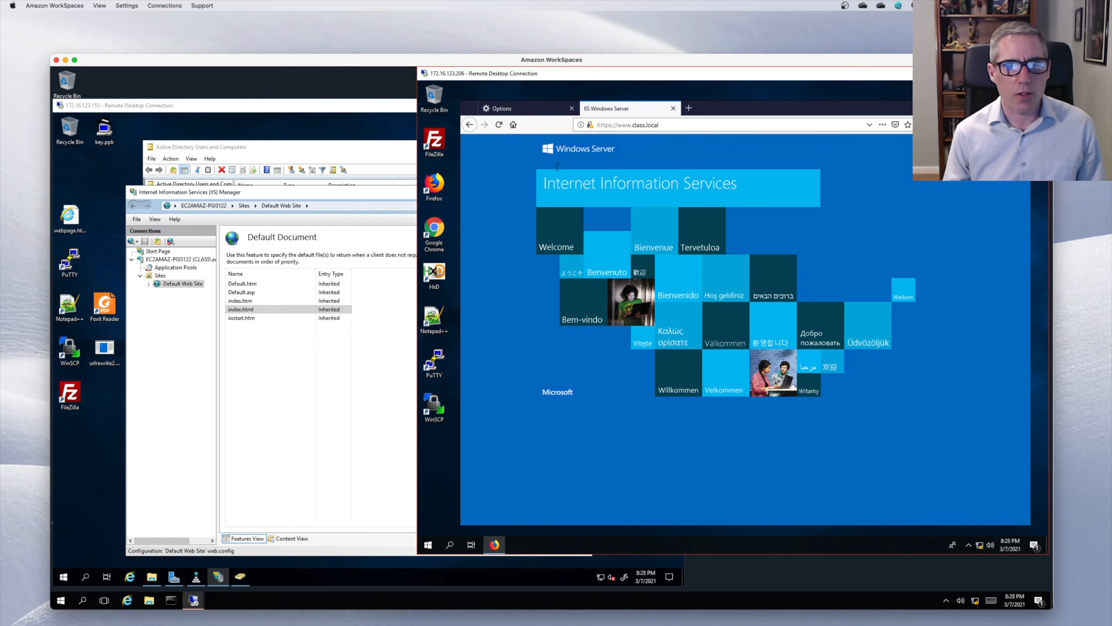
{"action": "left_click", "coordinate": [298, 363]}
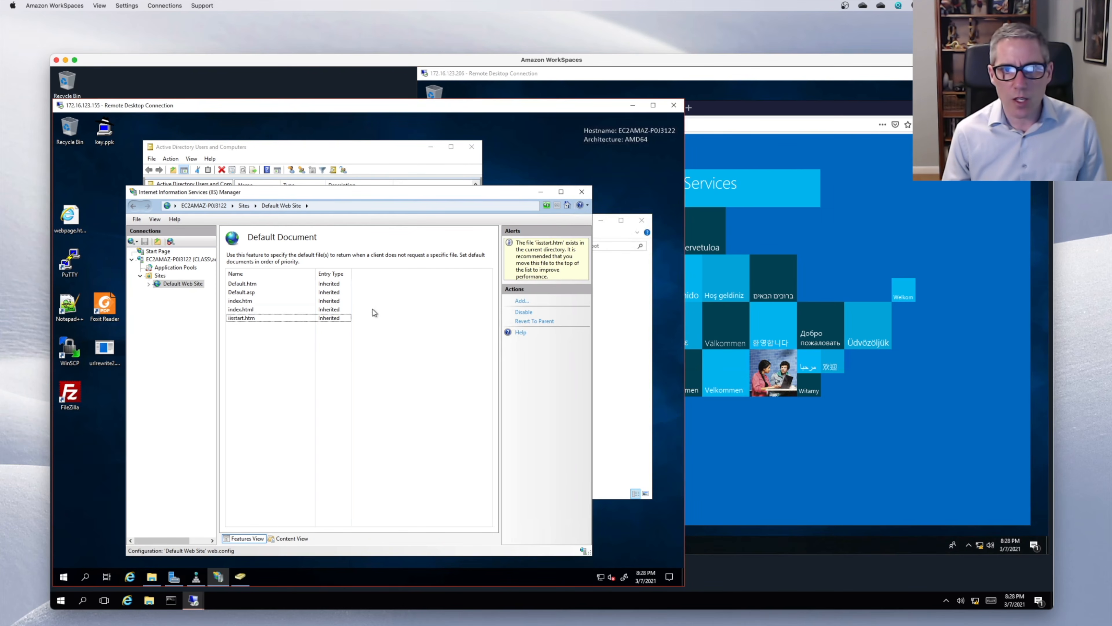
{"action": "left_click", "coordinate": [301, 310]}
{"action": "left_click", "coordinate": [734, 109]}
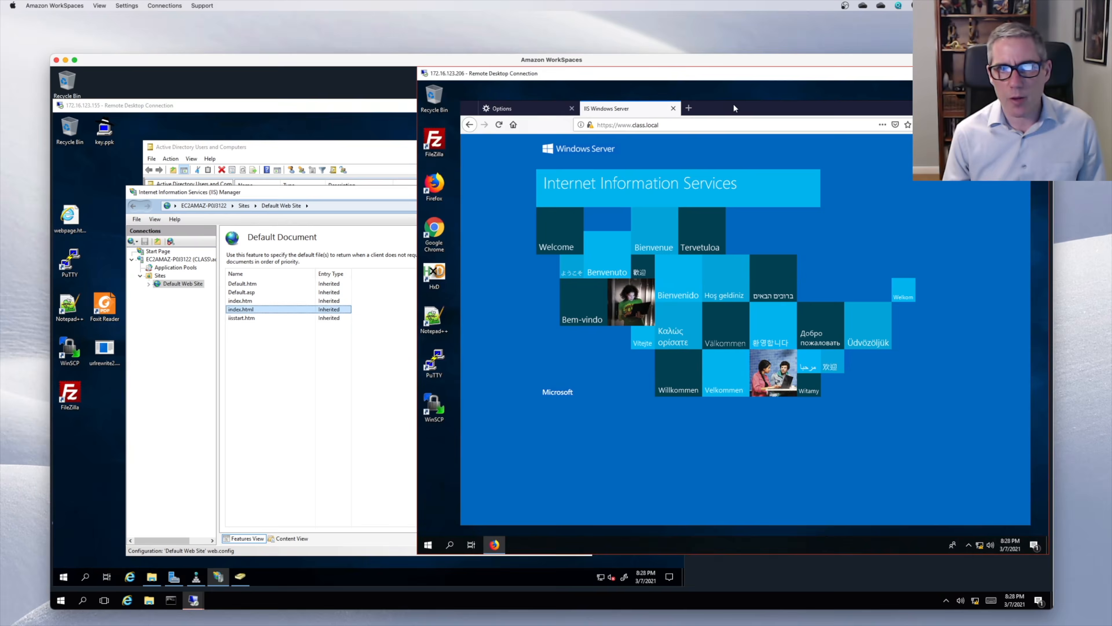
{"action": "left_click", "coordinate": [611, 126]}
{"action": "left_click", "coordinate": [498, 125]}
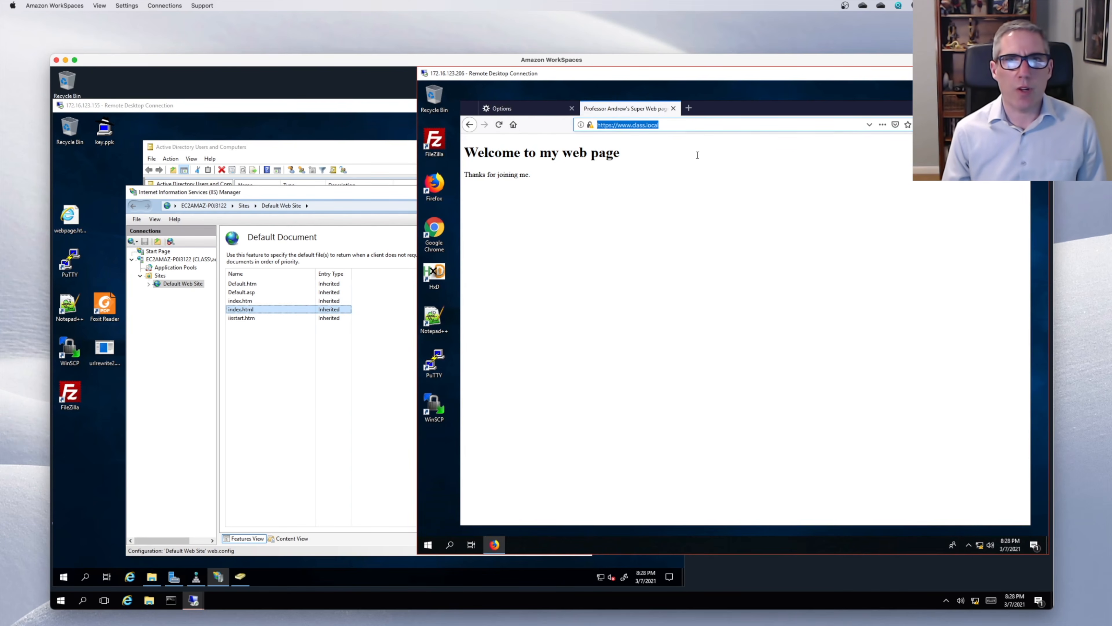
- Clear all Firefox browsing history from the Privacy & Security settings
{"action": "left_click", "coordinate": [544, 111]}
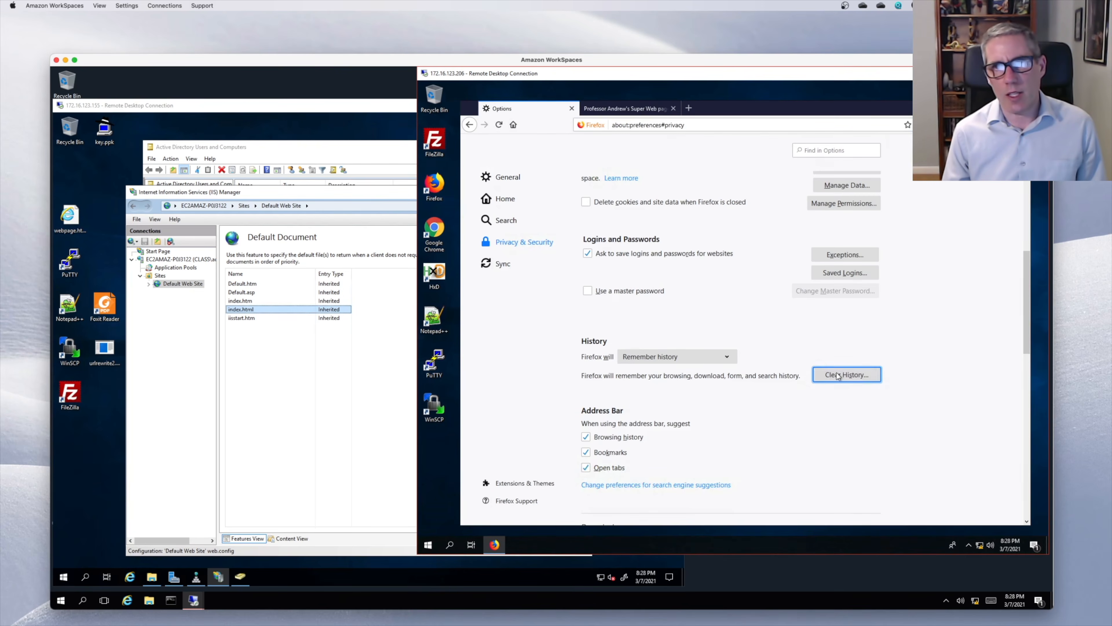
{"action": "left_click", "coordinate": [836, 374]}
{"action": "left_click", "coordinate": [802, 420]}
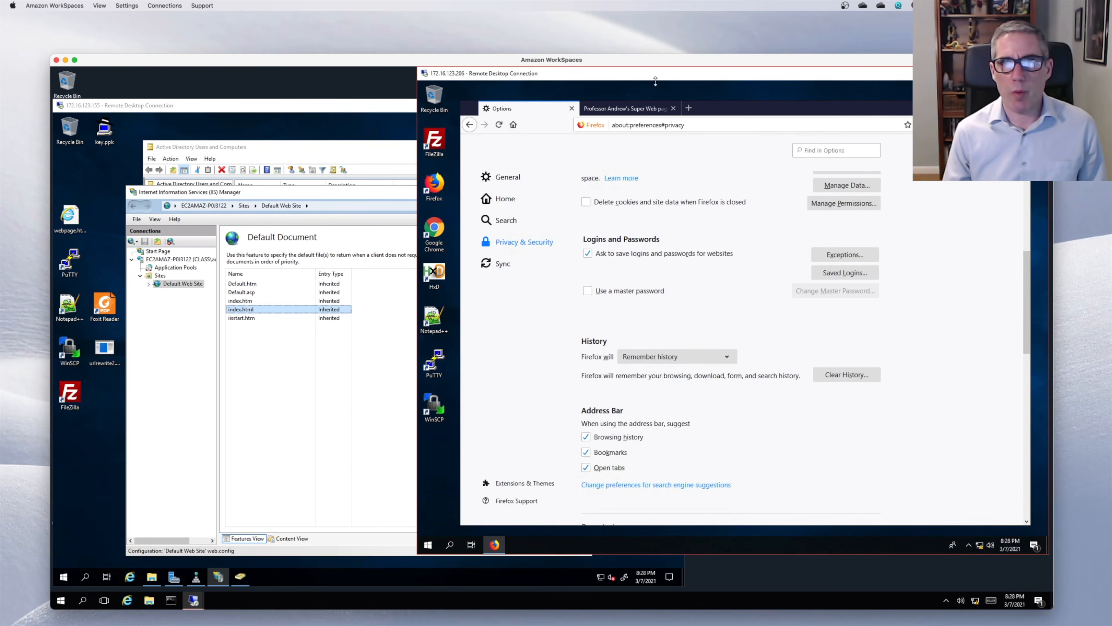
{"action": "left_click", "coordinate": [687, 108]}
{"action": "left_click", "coordinate": [673, 108]}
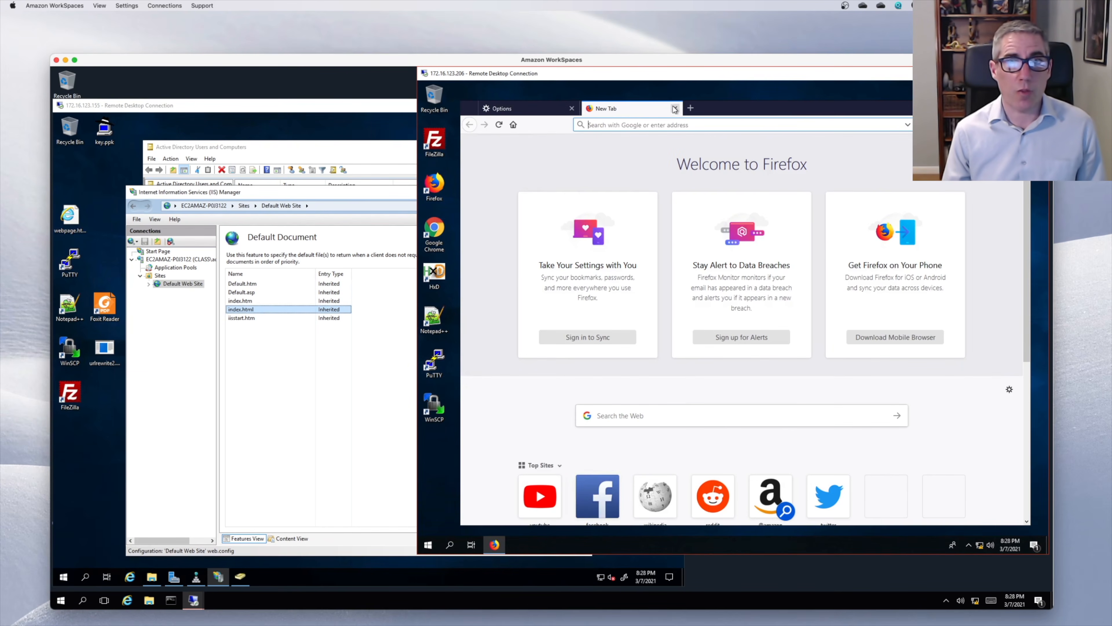
{"action": "type", "text": "www.c"}
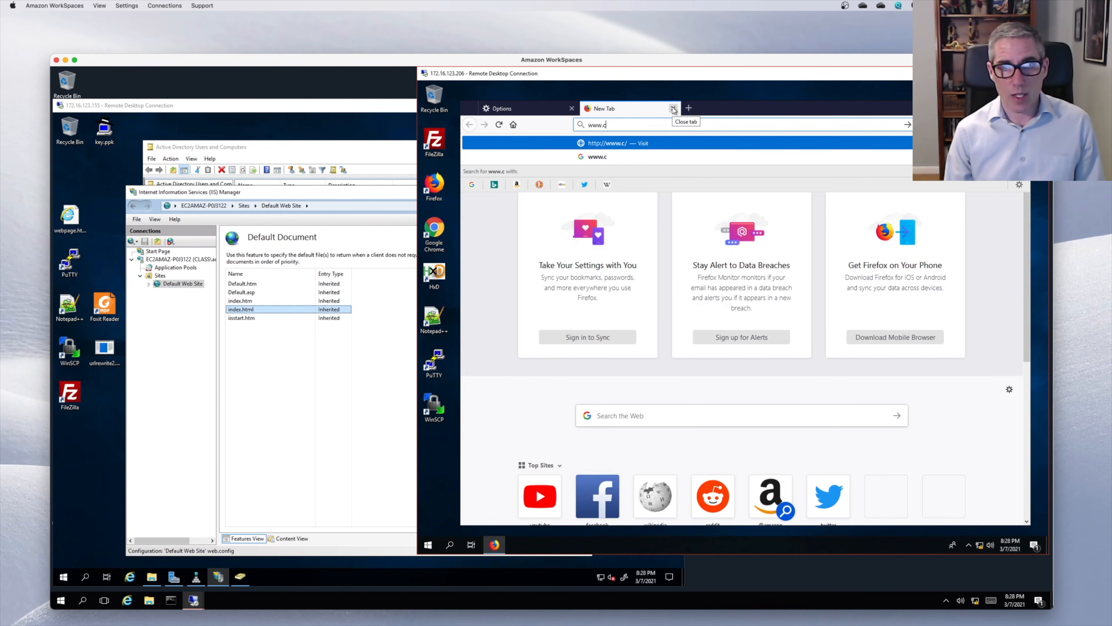
{"action": "type", "text": "lass.local"}
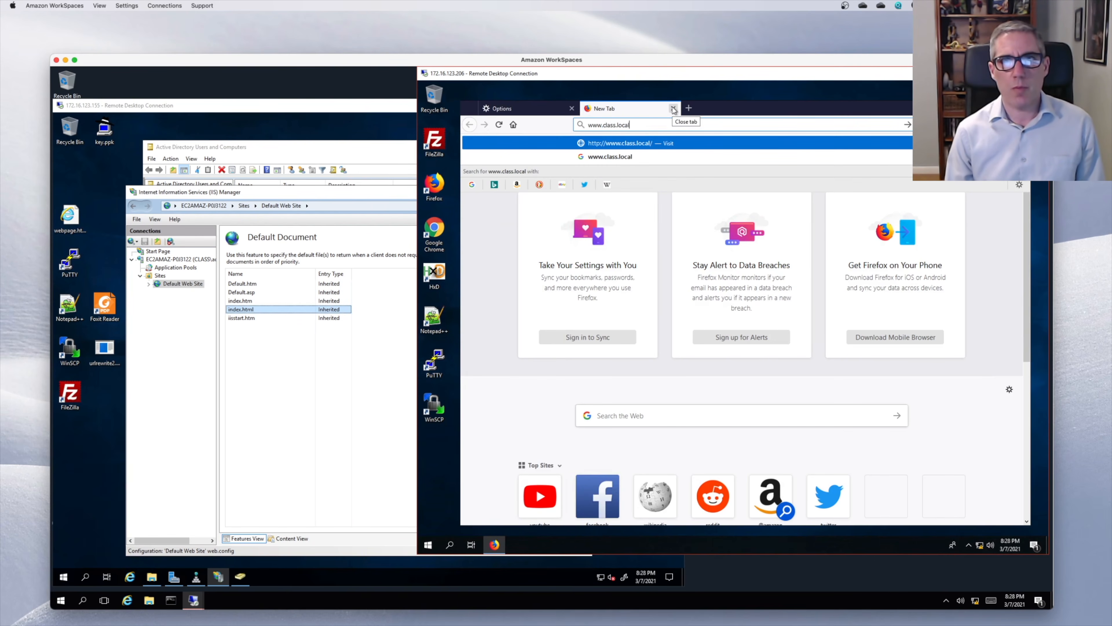
{"action": "key", "text": "Return"}
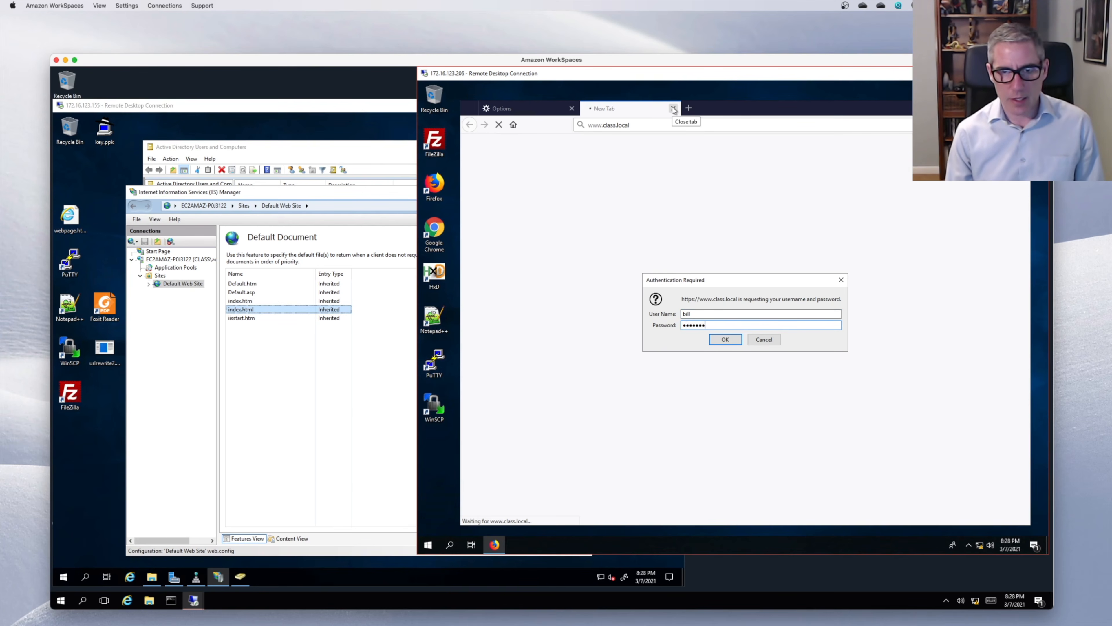
{"action": "key", "text": "BackSpace"}
{"action": "key", "text": "BackSpace"}
{"action": "key", "text": "BackSpace"}
{"action": "key", "text": "BackSpace"}
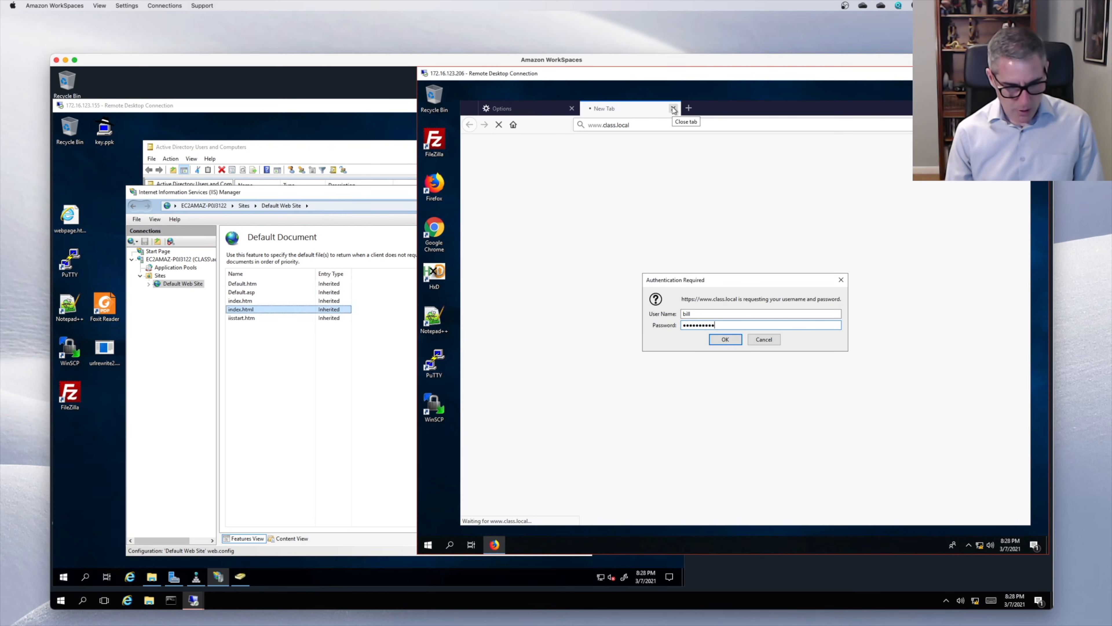
{"action": "key", "text": "Return"}
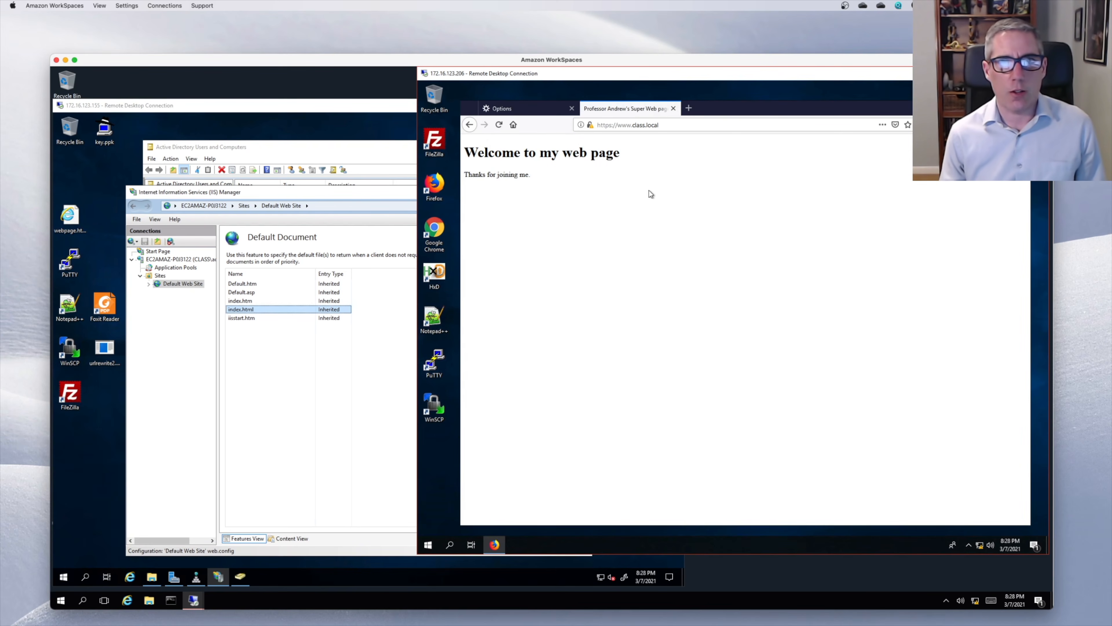
{"action": "left_click", "coordinate": [360, 194]}
{"action": "left_click", "coordinate": [815, 115]}
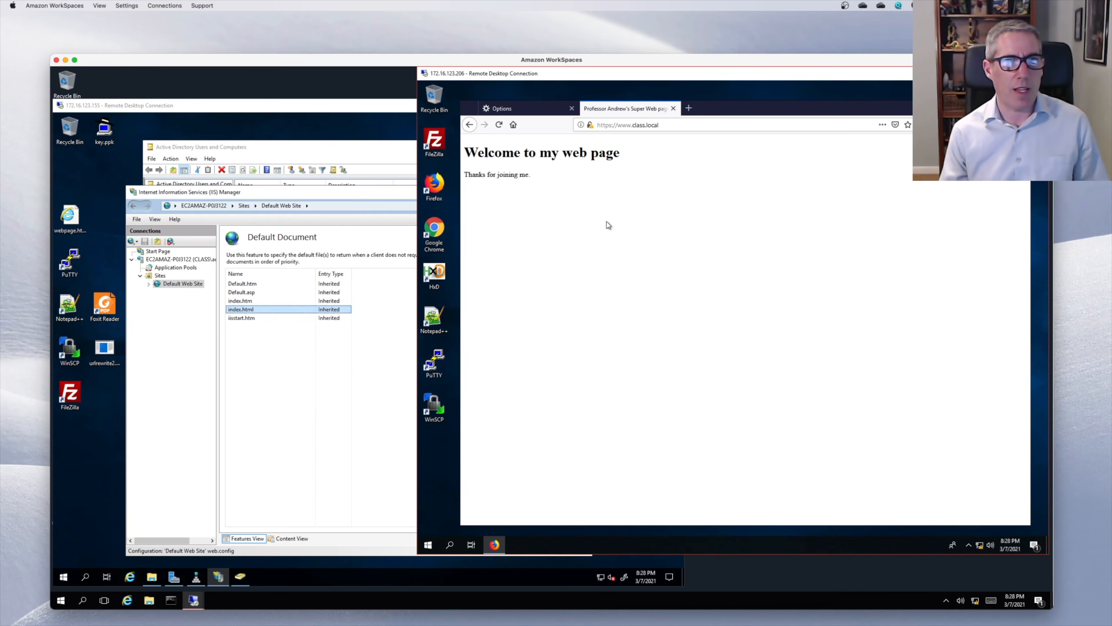
- Bring the server's wwwroot folder window forward and select iisstart.htm
{"action": "left_click", "coordinate": [325, 194]}
{"action": "left_click", "coordinate": [628, 279]}
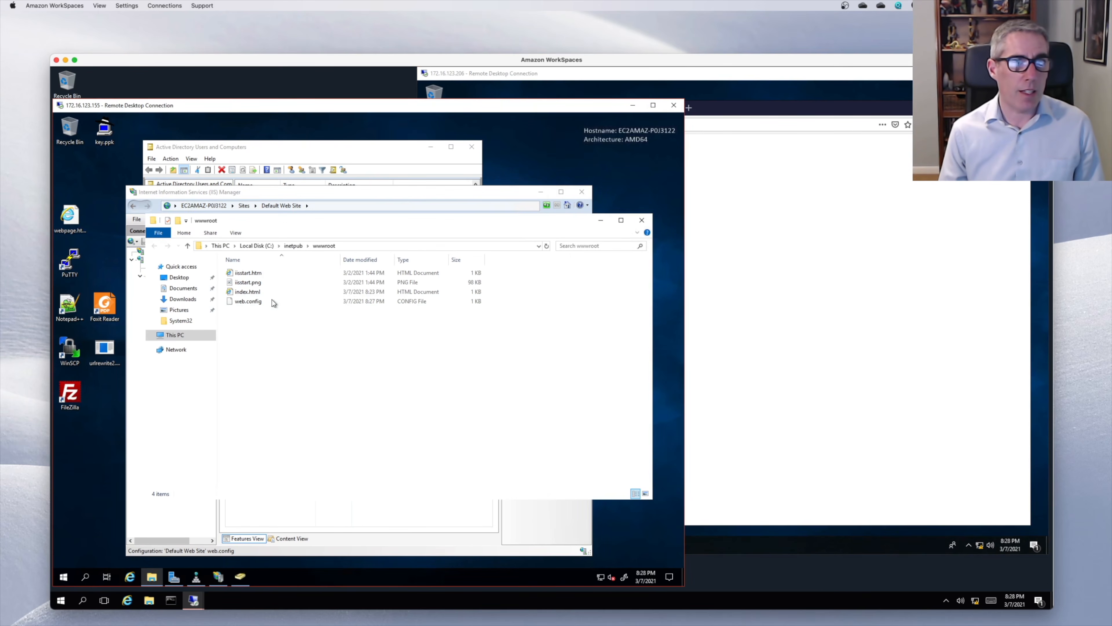
{"action": "left_click", "coordinate": [248, 284]}
{"action": "left_click", "coordinate": [250, 275]}
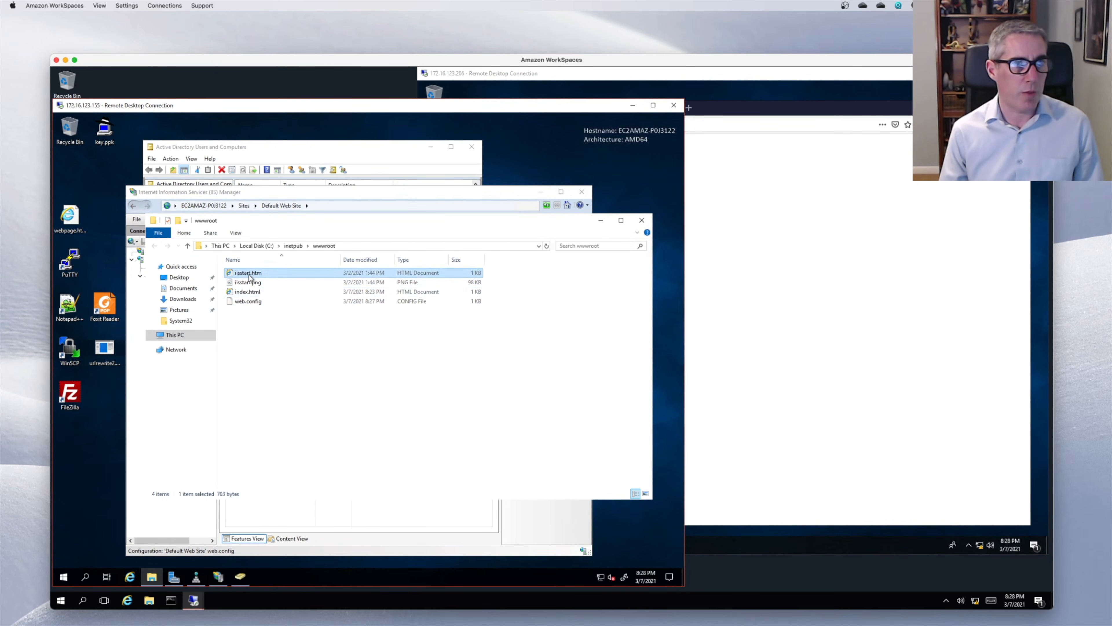